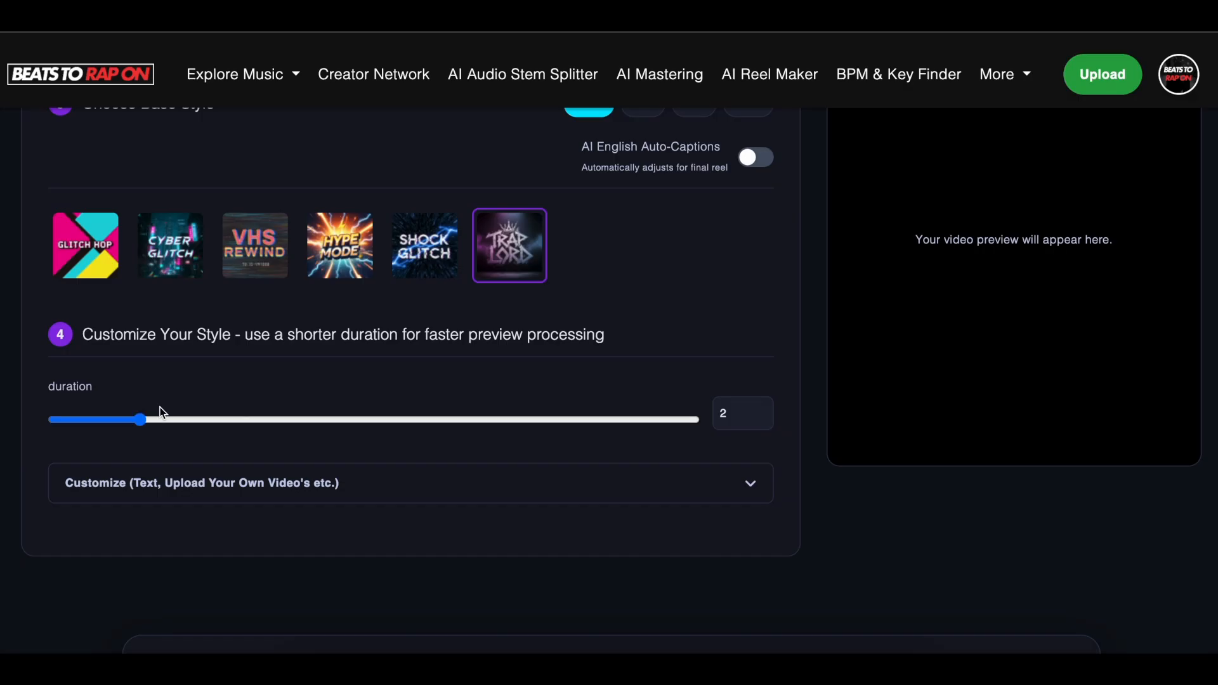
Expand the Trap Lord style's customization settings and review the backdrop color, liquid smear and camera shake options
{"action": "left_click", "coordinate": [508, 488]}
{"action": "scroll", "coordinate": [509, 488], "scroll_direction": "down", "scroll_amount": 5}
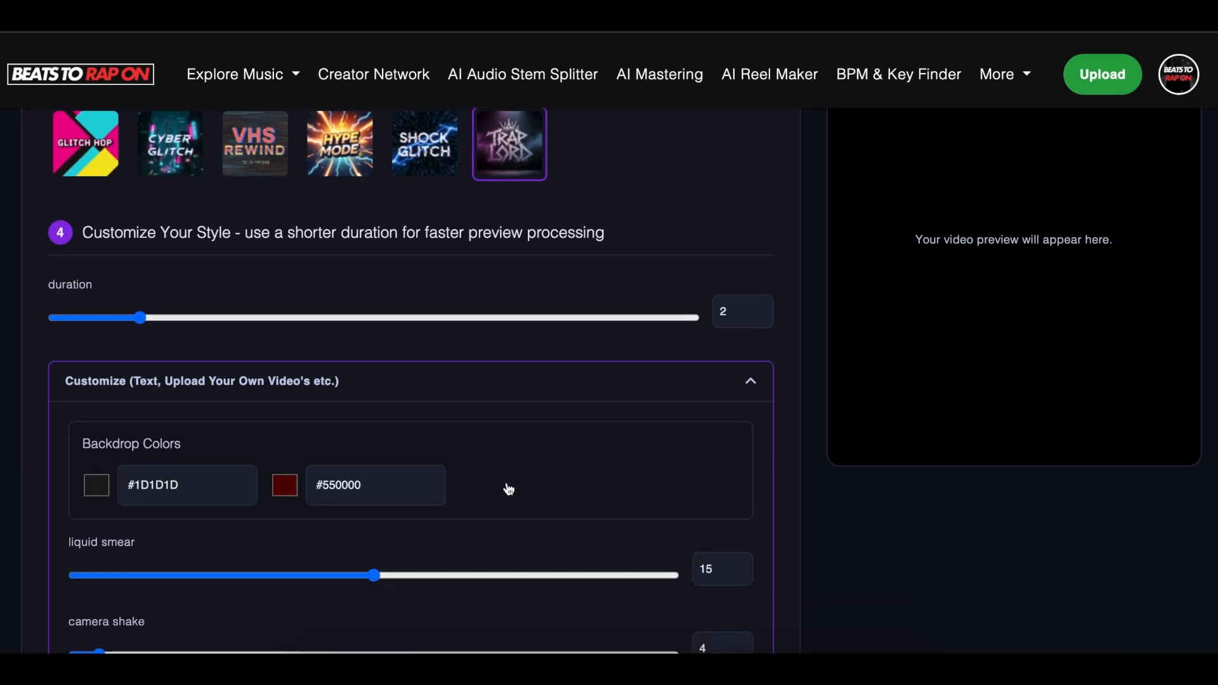
{"action": "scroll", "coordinate": [509, 488], "scroll_direction": "down", "scroll_amount": 3}
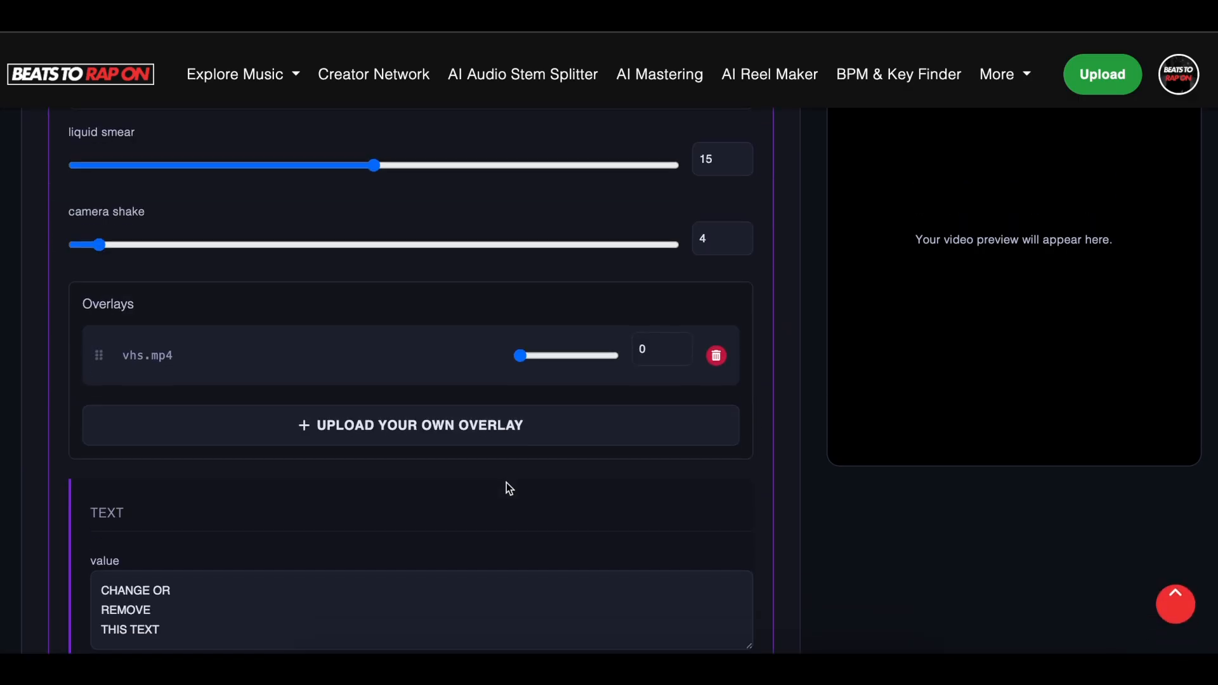
Replace the Trap Lord style's placeholder text with "Check Me / Out On / Spotify Now!" on three lines
{"action": "scroll", "coordinate": [226, 509], "scroll_direction": "down", "scroll_amount": 2}
{"action": "scroll", "coordinate": [226, 516], "scroll_direction": "down", "scroll_amount": 1}
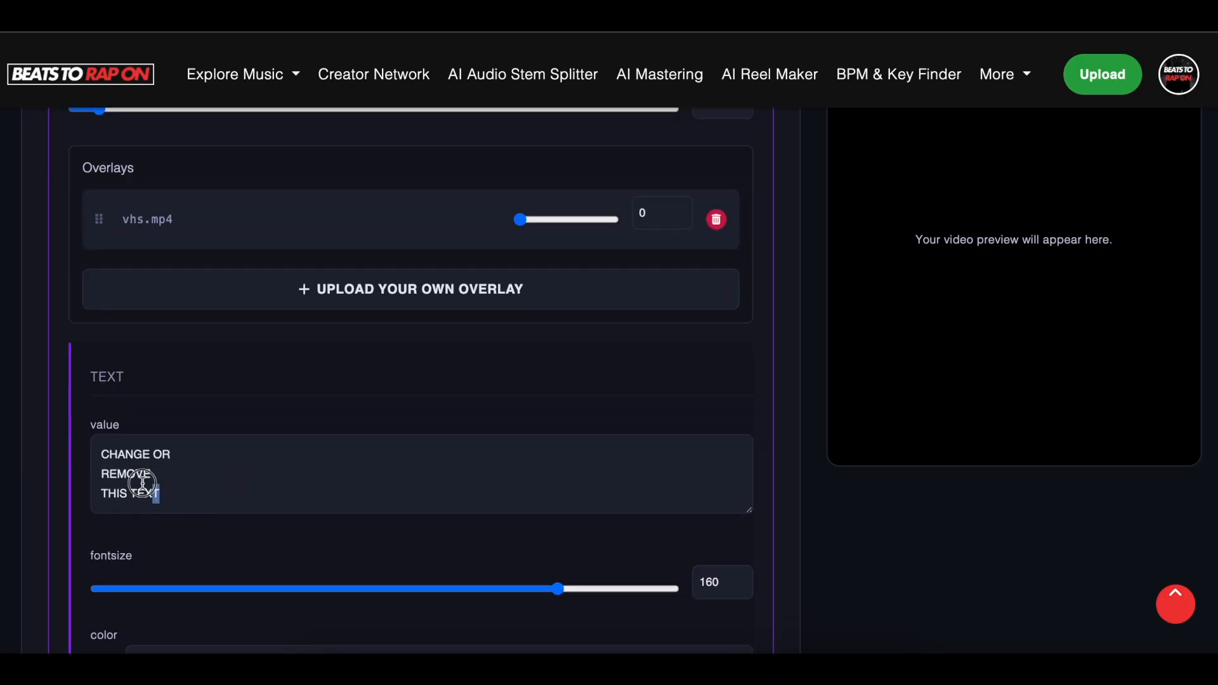
{"action": "left_click_drag", "start_coordinate": [160, 494], "coordinate": [96, 454]}
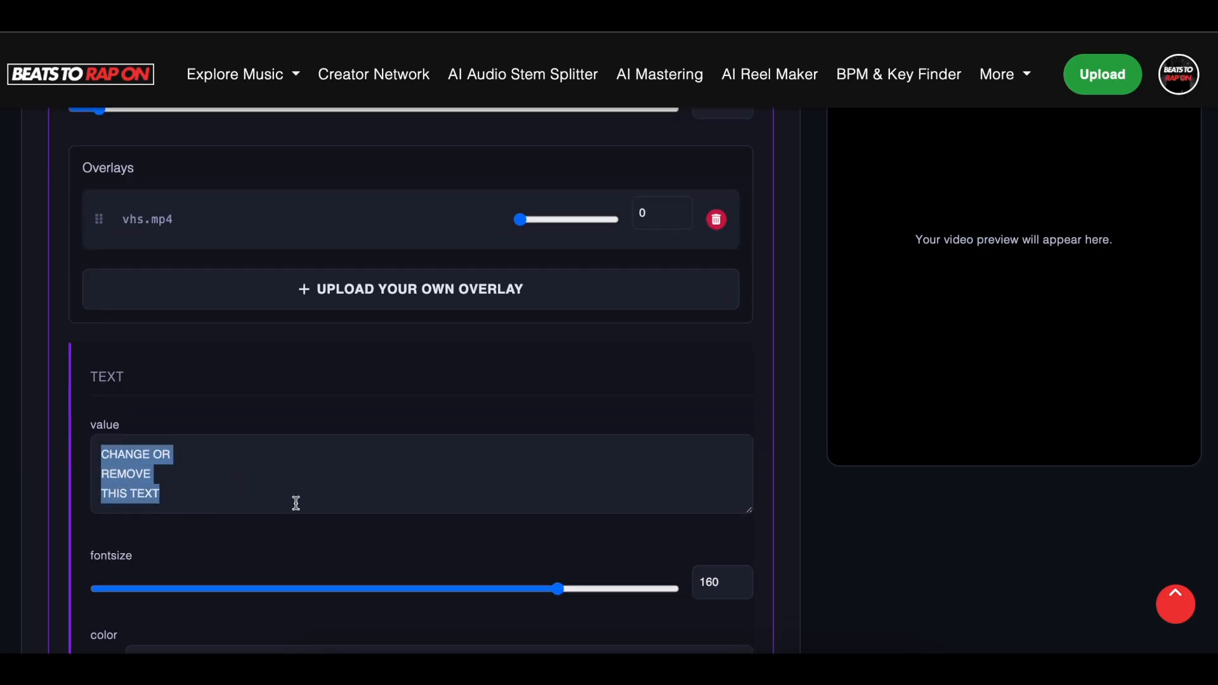
{"action": "type", "text": "Check Me"}
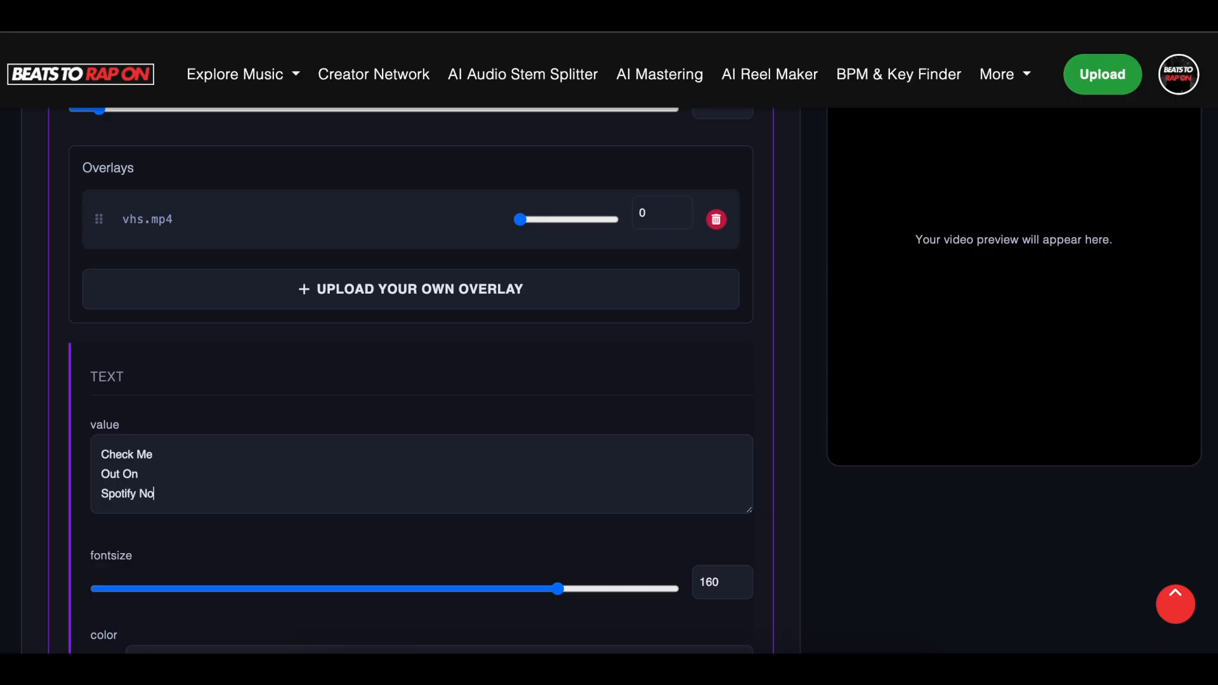
{"action": "scroll", "coordinate": [440, 495], "scroll_direction": "down", "scroll_amount": 3}
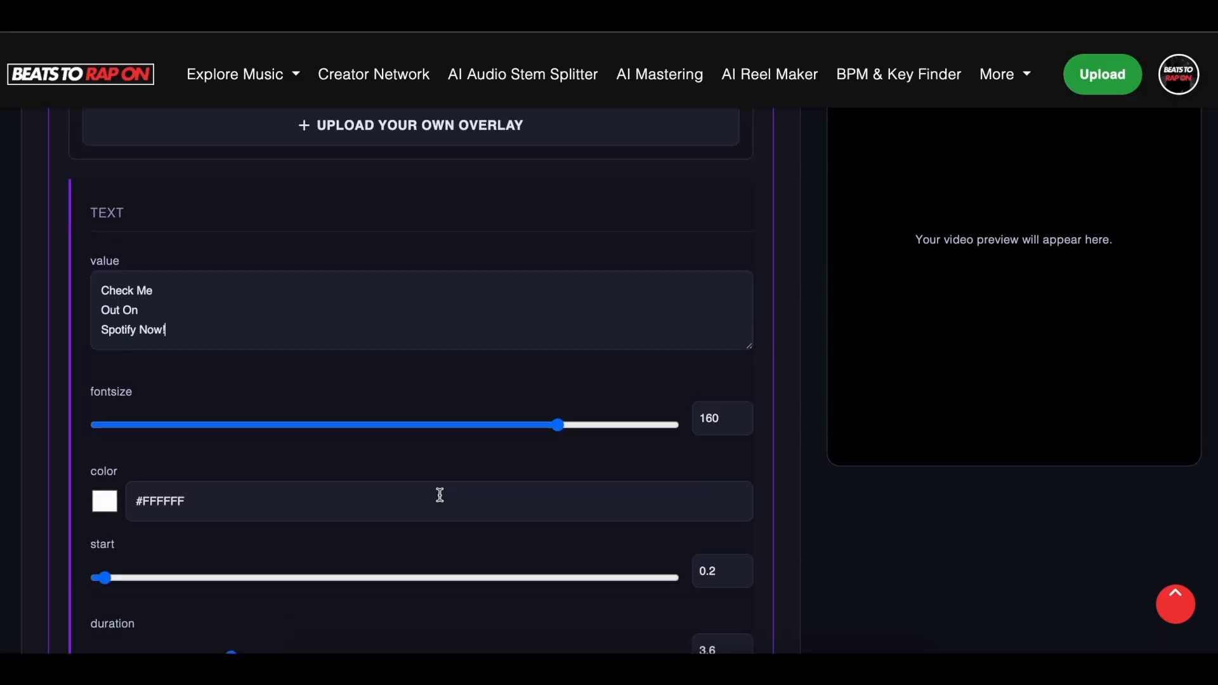
{"action": "scroll", "coordinate": [440, 494], "scroll_direction": "down", "scroll_amount": 4}
{"action": "scroll", "coordinate": [438, 495], "scroll_direction": "up", "scroll_amount": 4}
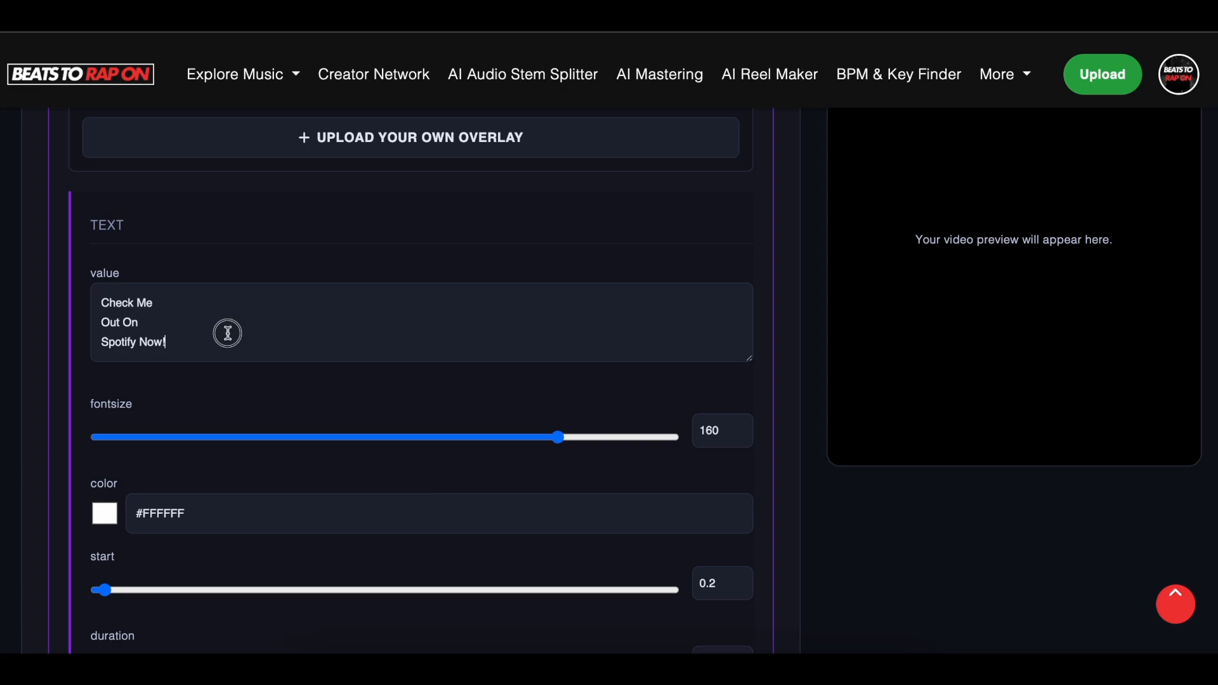
Switch the base style to Shock Glitch and open the second backdrop color for editing
{"action": "scroll", "coordinate": [229, 332], "scroll_direction": "up", "scroll_amount": 4}
{"action": "scroll", "coordinate": [227, 332], "scroll_direction": "up", "scroll_amount": 10}
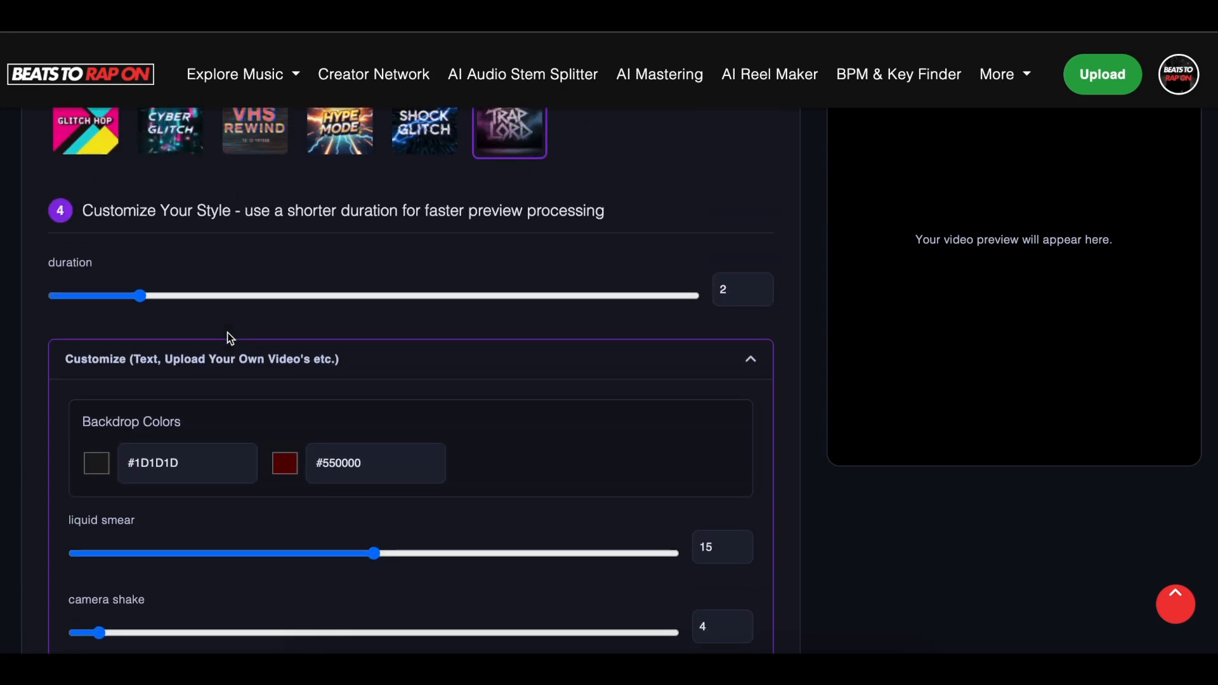
{"action": "left_click", "coordinate": [424, 241]}
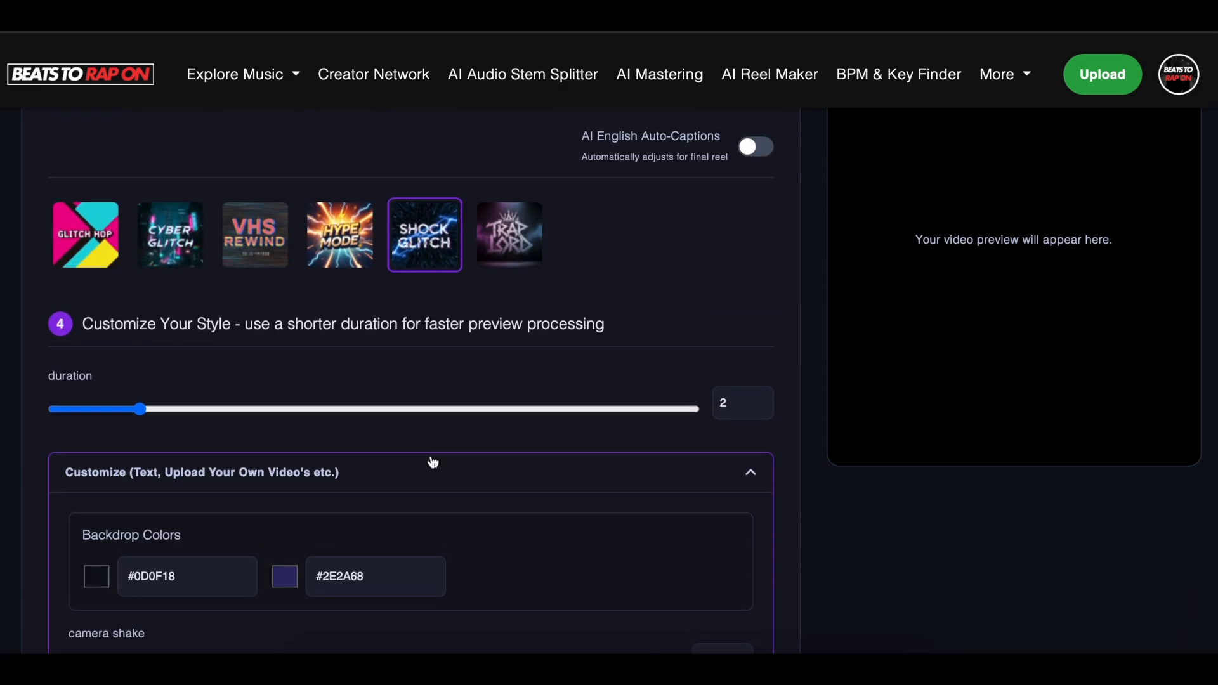
{"action": "scroll", "coordinate": [432, 458], "scroll_direction": "down", "scroll_amount": 3}
{"action": "left_click", "coordinate": [297, 369]}
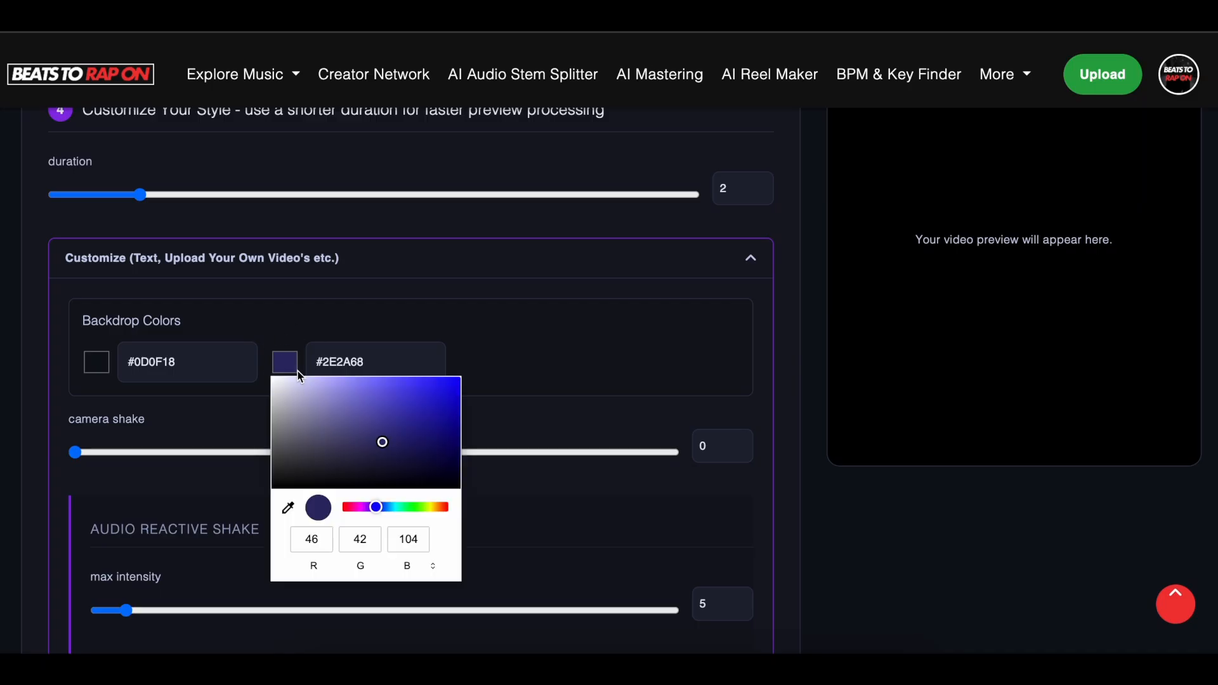
{"action": "left_click", "coordinate": [501, 351]}
Raise the max intensity of Audio Reactive Shake and look through the remaining Shock Glitch settings
{"action": "scroll", "coordinate": [503, 356], "scroll_direction": "down", "scroll_amount": 4}
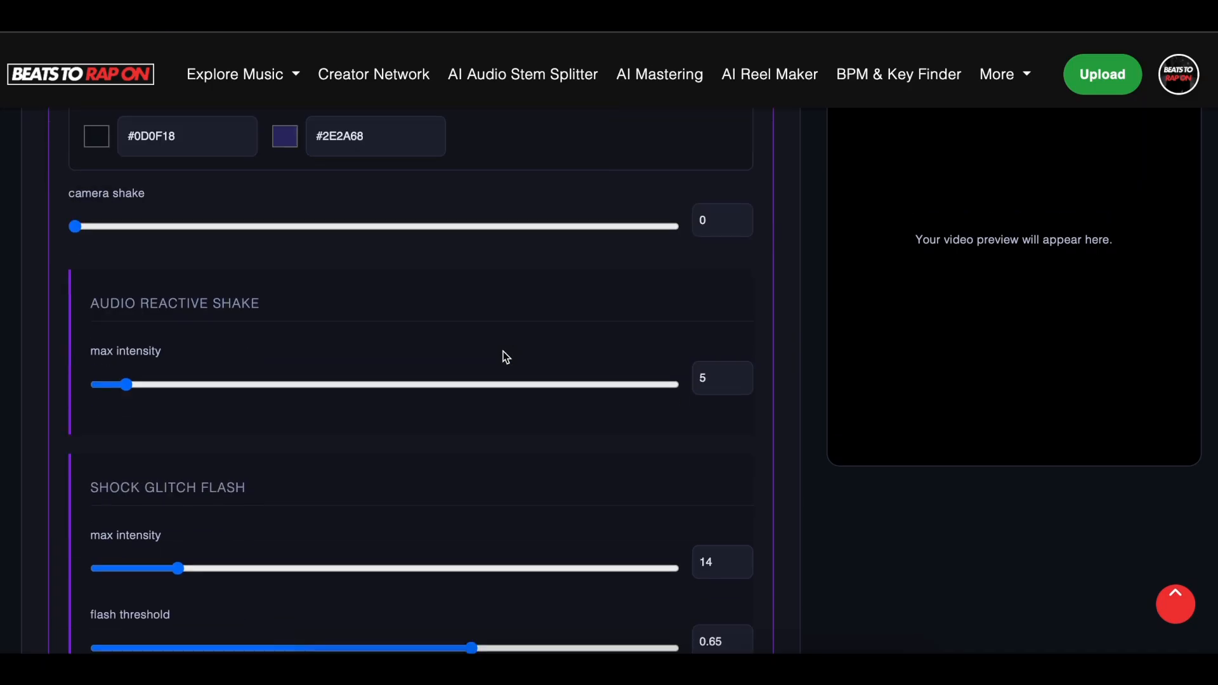
{"action": "left_click_drag", "start_coordinate": [127, 377], "coordinate": [227, 396]}
{"action": "scroll", "coordinate": [100, 383], "scroll_direction": "down", "scroll_amount": 3}
{"action": "scroll", "coordinate": [226, 396], "scroll_direction": "down", "scroll_amount": 7}
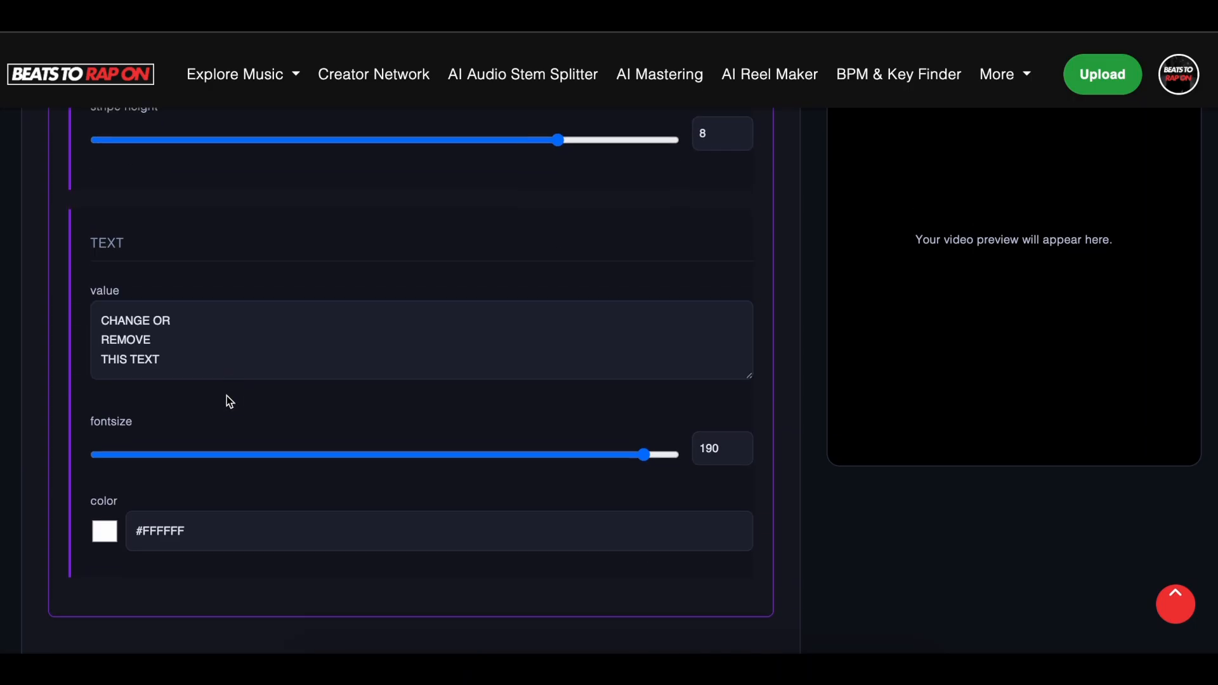
Switch the base style to VHS Rewind and review its backdrop, chromatic aberration and overlay settings
{"action": "scroll", "coordinate": [226, 396], "scroll_direction": "up", "scroll_amount": 5}
{"action": "scroll", "coordinate": [226, 396], "scroll_direction": "up", "scroll_amount": 10}
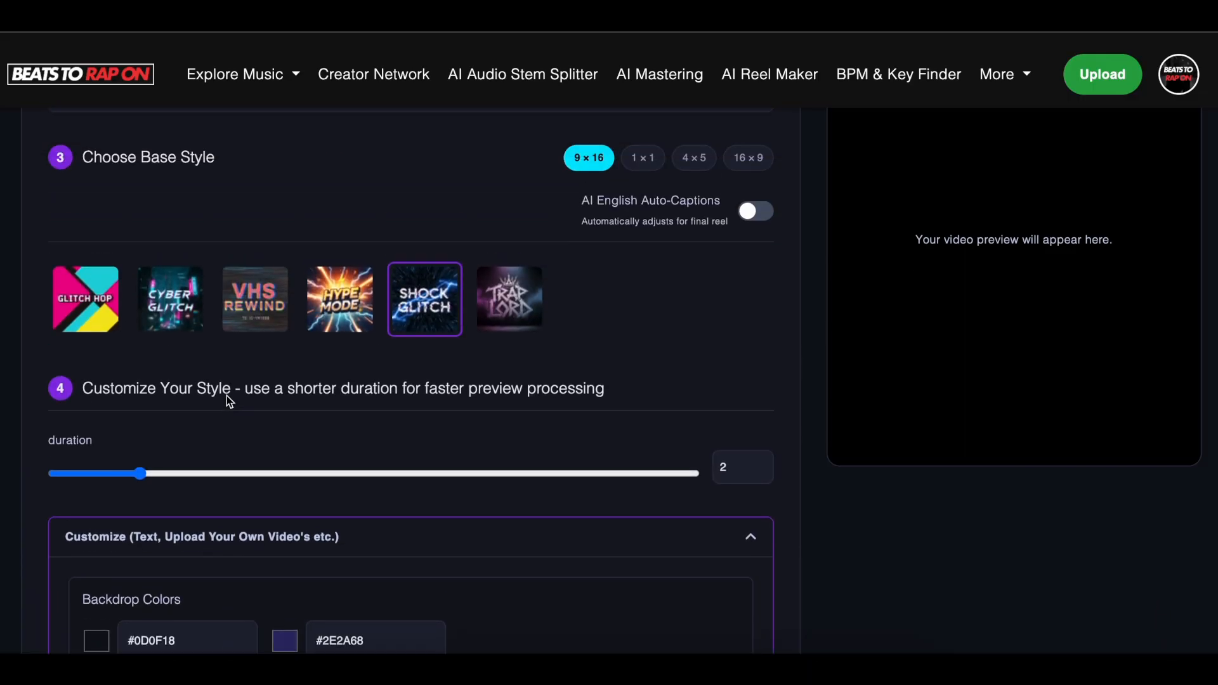
{"action": "left_click", "coordinate": [255, 301]}
{"action": "scroll", "coordinate": [336, 485], "scroll_direction": "down", "scroll_amount": 7}
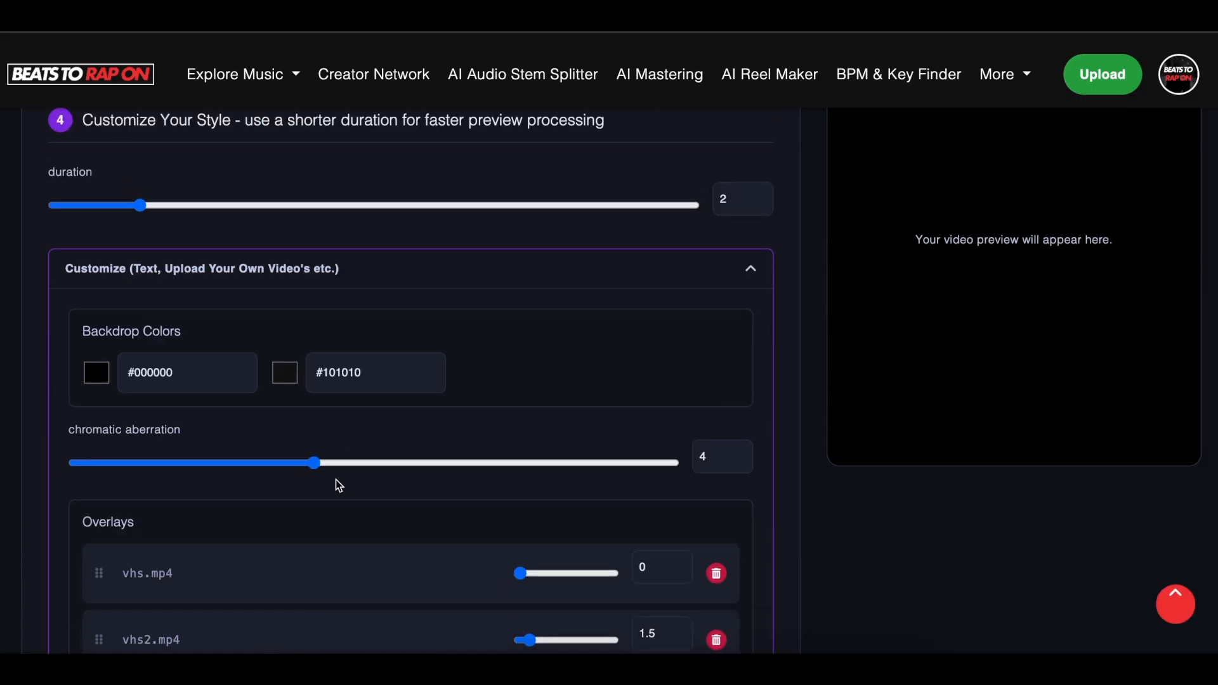
{"action": "scroll", "coordinate": [250, 495], "scroll_direction": "down", "scroll_amount": 2}
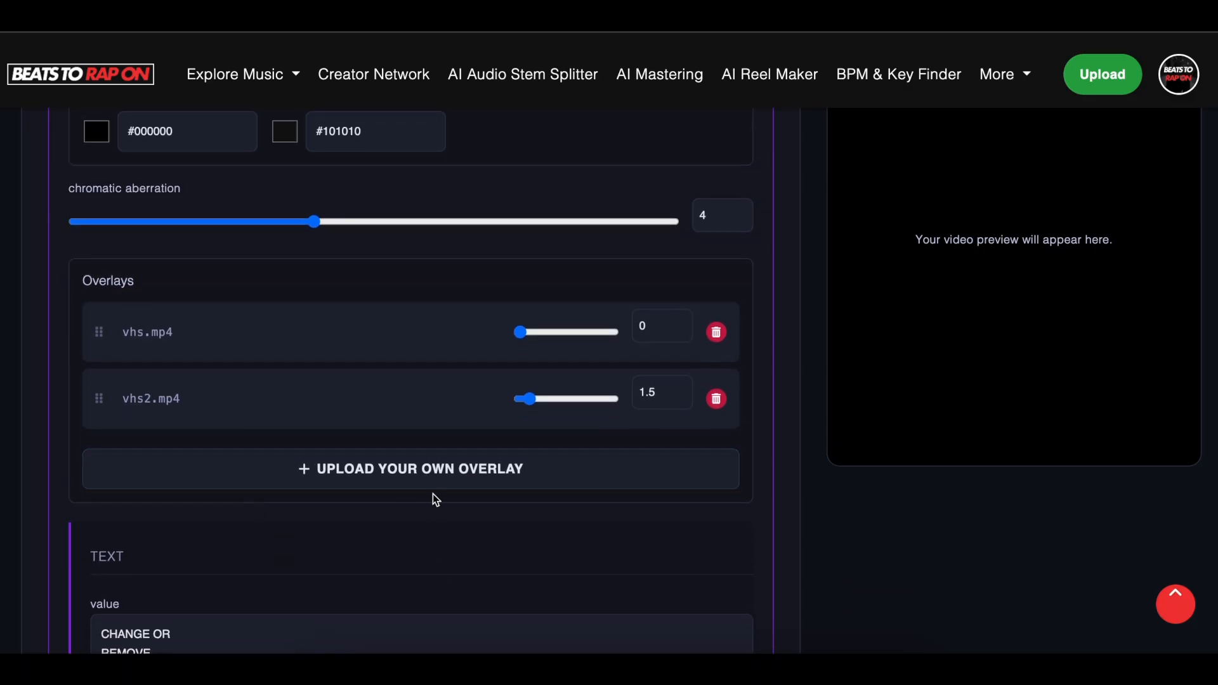
Open and cancel the custom overlay file selection, and set the vhs2.mp4 overlay's time to 1.9
{"action": "left_click", "coordinate": [436, 465]}
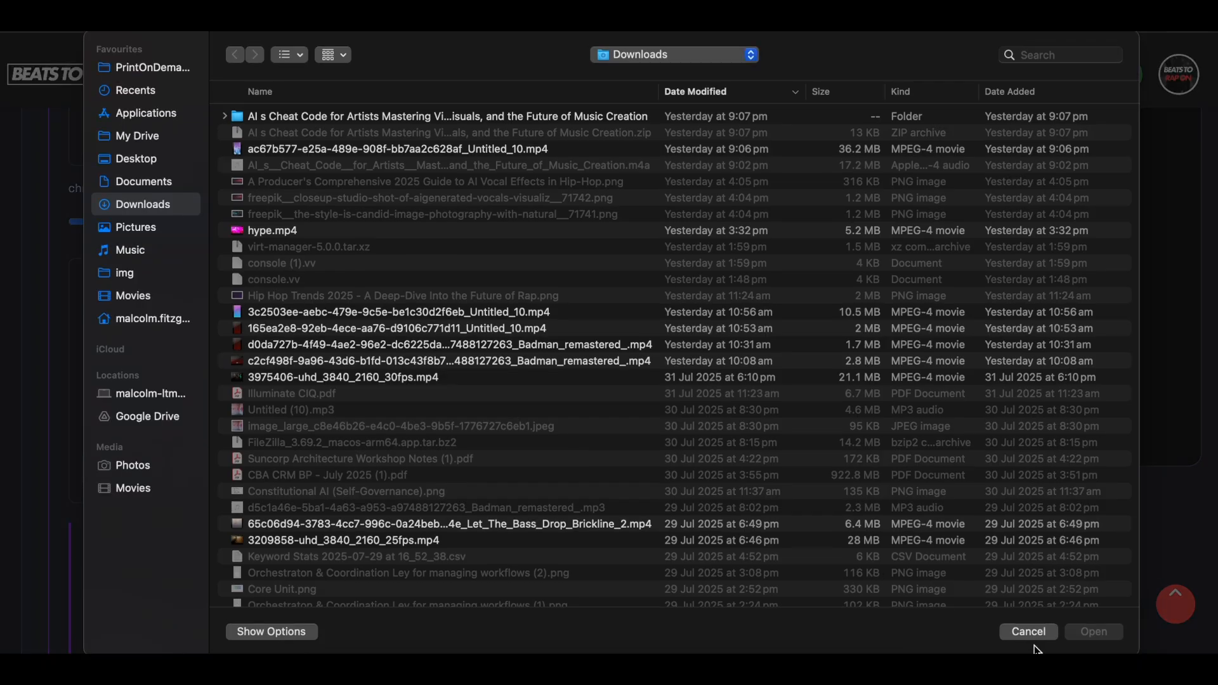
{"action": "left_click", "coordinate": [1023, 633]}
{"action": "mouse_move", "coordinate": [529, 398]}
{"action": "left_mouse_down"}
{"action": "mouse_move", "coordinate": [591, 400]}
{"action": "mouse_move", "coordinate": [532, 399]}
{"action": "left_mouse_up"}
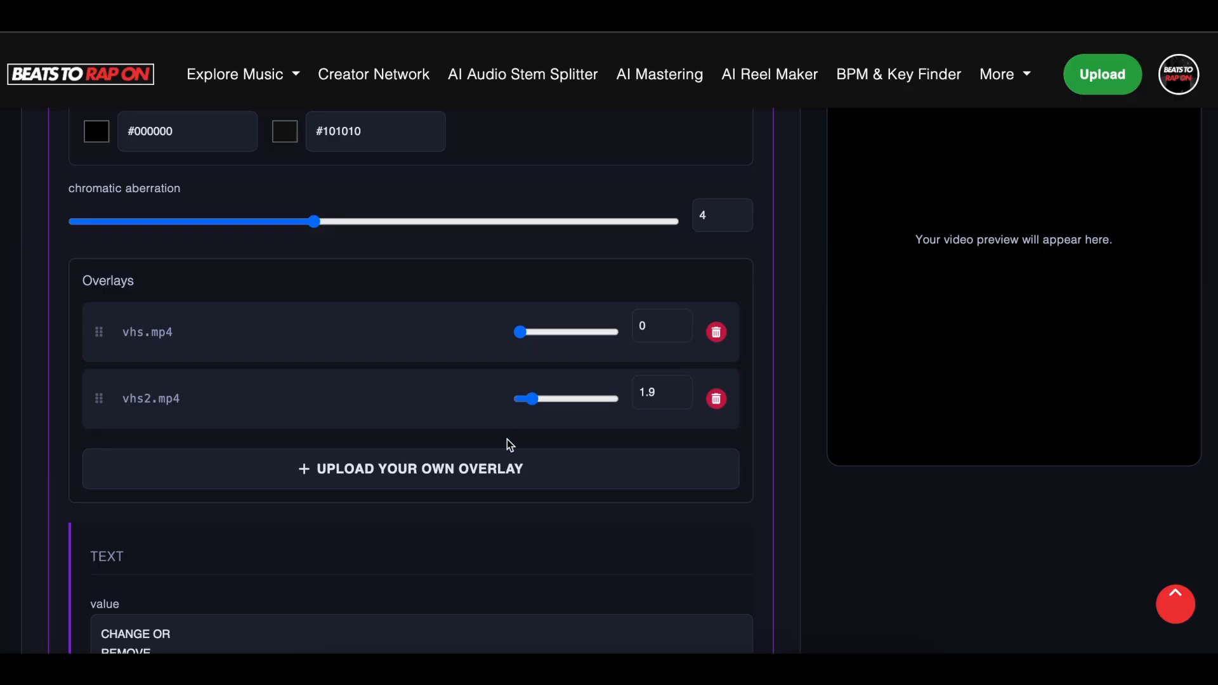
Examine the VHS Rewind text settings and the AI Reel Maker feature list, highlighting the Beat-Synced Everything line
{"action": "scroll", "coordinate": [508, 439], "scroll_direction": "down", "scroll_amount": 4}
{"action": "scroll", "coordinate": [508, 439], "scroll_direction": "down", "scroll_amount": 5}
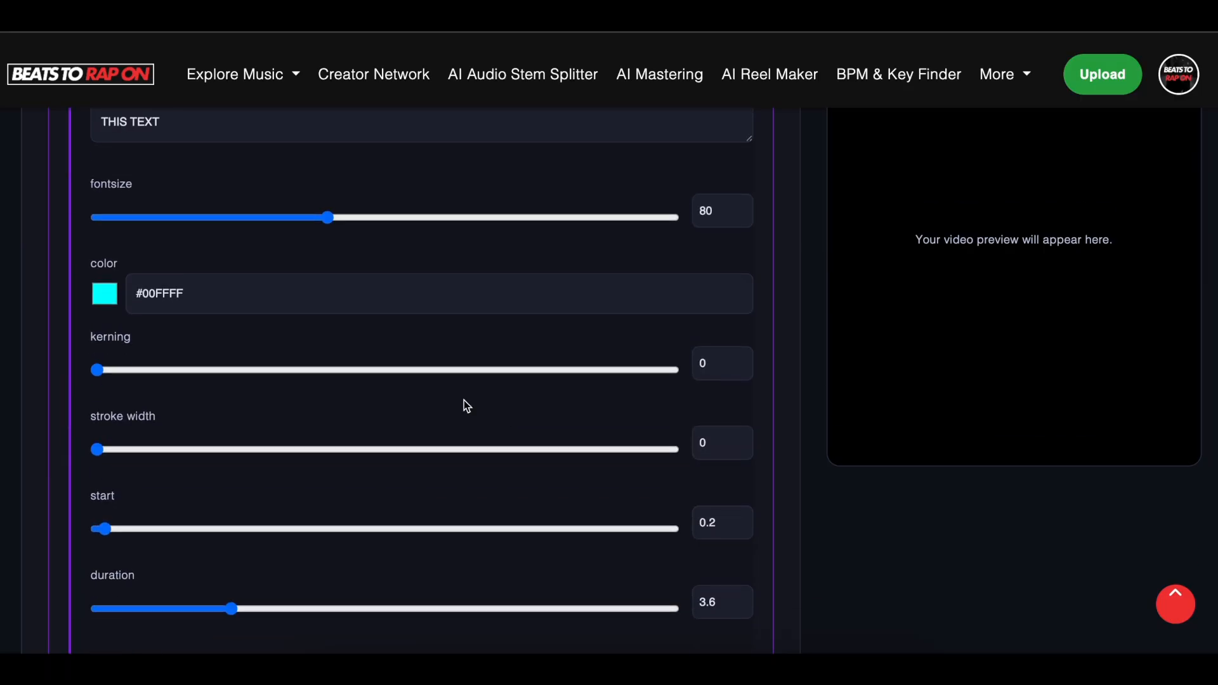
{"action": "scroll", "coordinate": [319, 363], "scroll_direction": "down", "scroll_amount": 10}
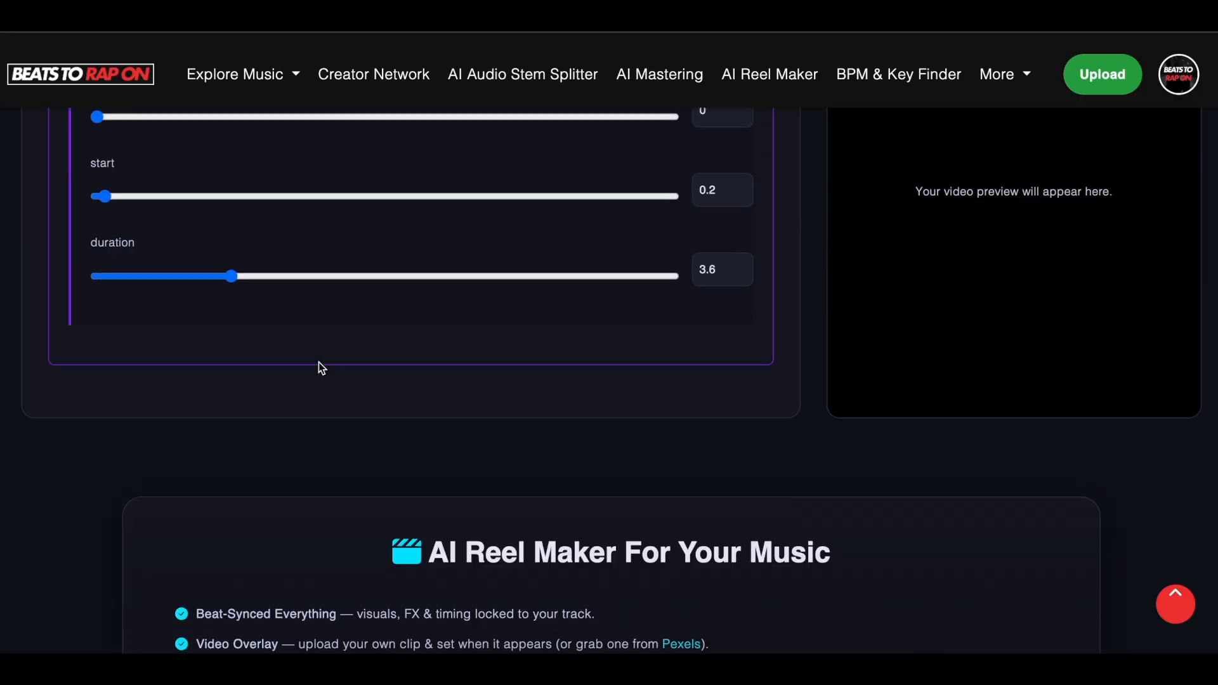
{"action": "scroll", "coordinate": [319, 364], "scroll_direction": "down", "scroll_amount": 2}
{"action": "left_click_drag", "start_coordinate": [193, 303], "coordinate": [581, 396]}
{"action": "left_click", "coordinate": [581, 296]}
{"action": "triple_click", "coordinate": [583, 298]}
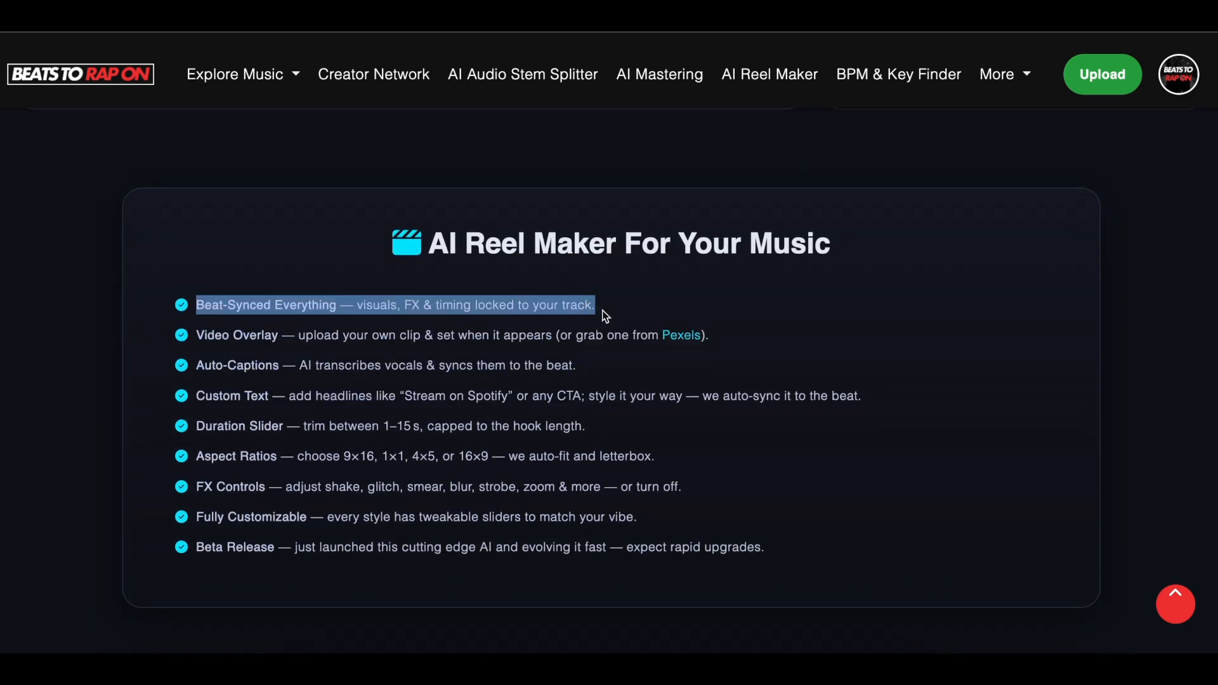
{"action": "triple_click", "coordinate": [525, 303]}
Switch the base style to Cyber Glitch and set its camera shake to 2
{"action": "scroll", "coordinate": [524, 304], "scroll_direction": "up", "scroll_amount": 10}
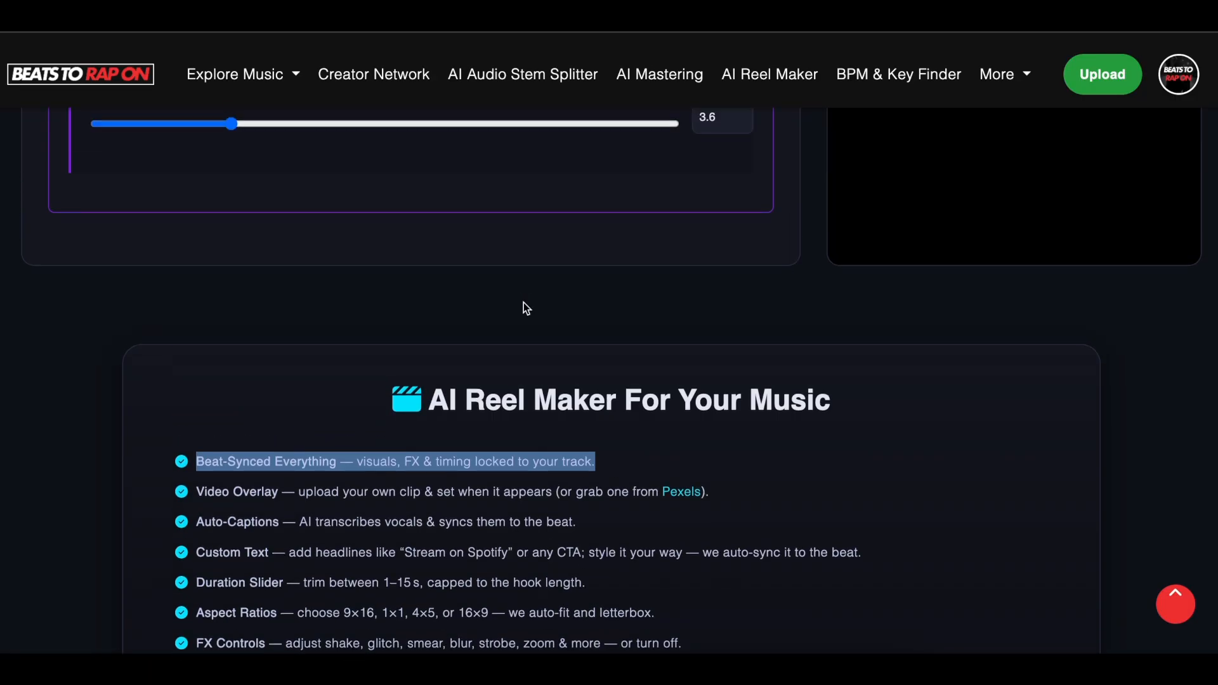
{"action": "scroll", "coordinate": [523, 305], "scroll_direction": "up", "scroll_amount": 8}
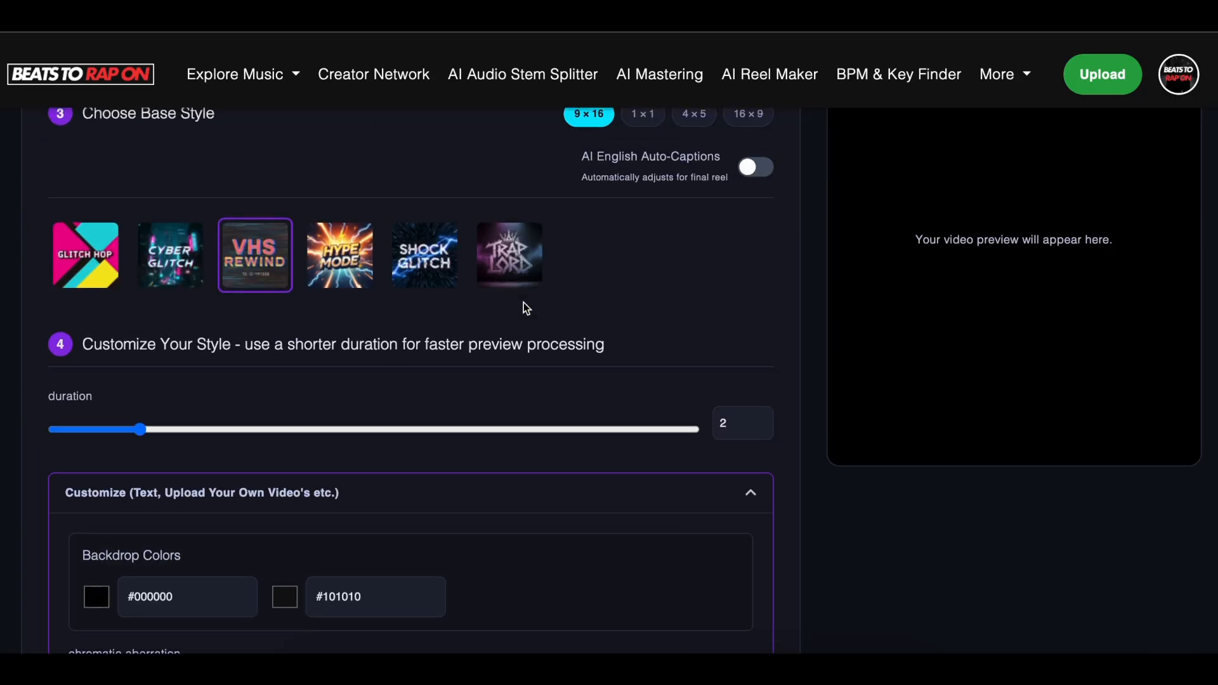
{"action": "left_click", "coordinate": [162, 326]}
{"action": "scroll", "coordinate": [299, 466], "scroll_direction": "down", "scroll_amount": 3}
{"action": "scroll", "coordinate": [302, 470], "scroll_direction": "down", "scroll_amount": 4}
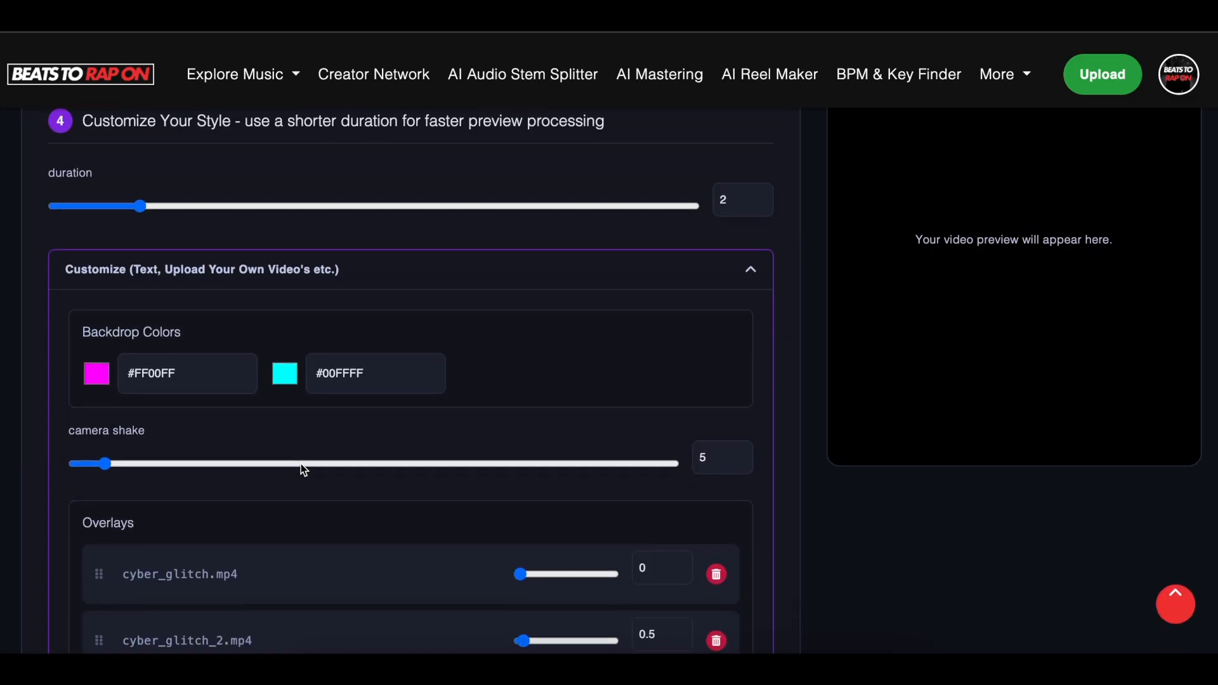
{"action": "left_click_drag", "start_coordinate": [103, 349], "coordinate": [84, 349]}
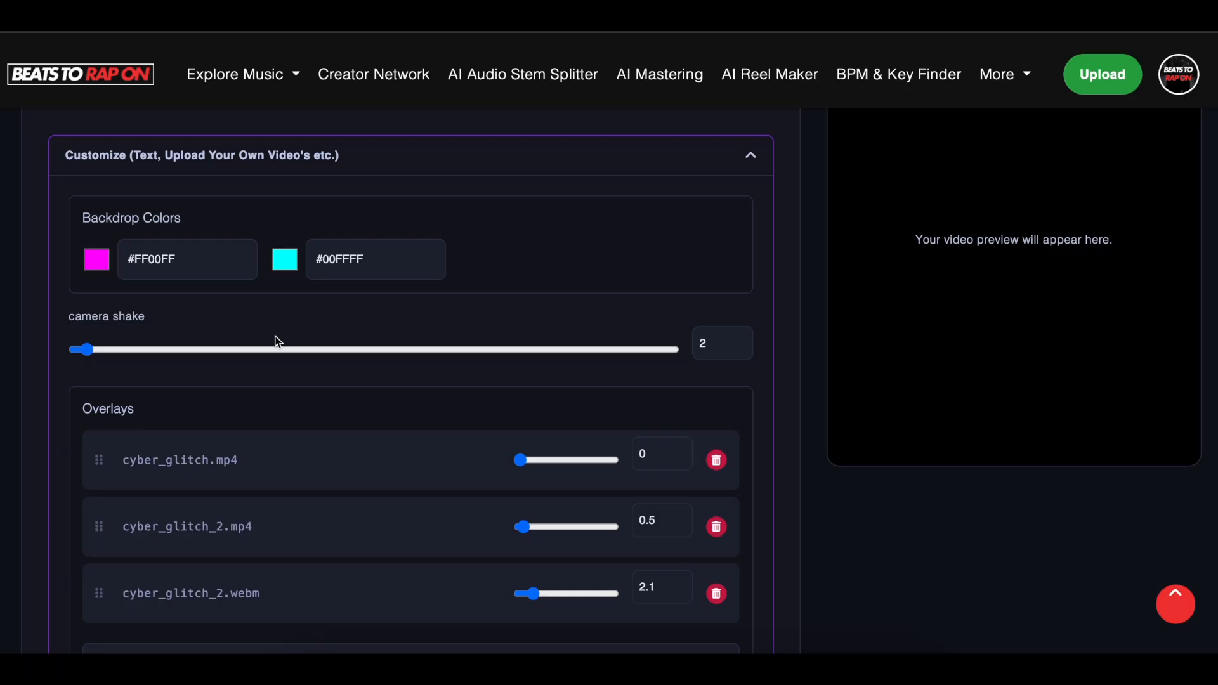
Set the first Cyber Glitch backdrop color to the orange #D66A05
{"action": "scroll", "coordinate": [278, 341], "scroll_direction": "up", "scroll_amount": 2}
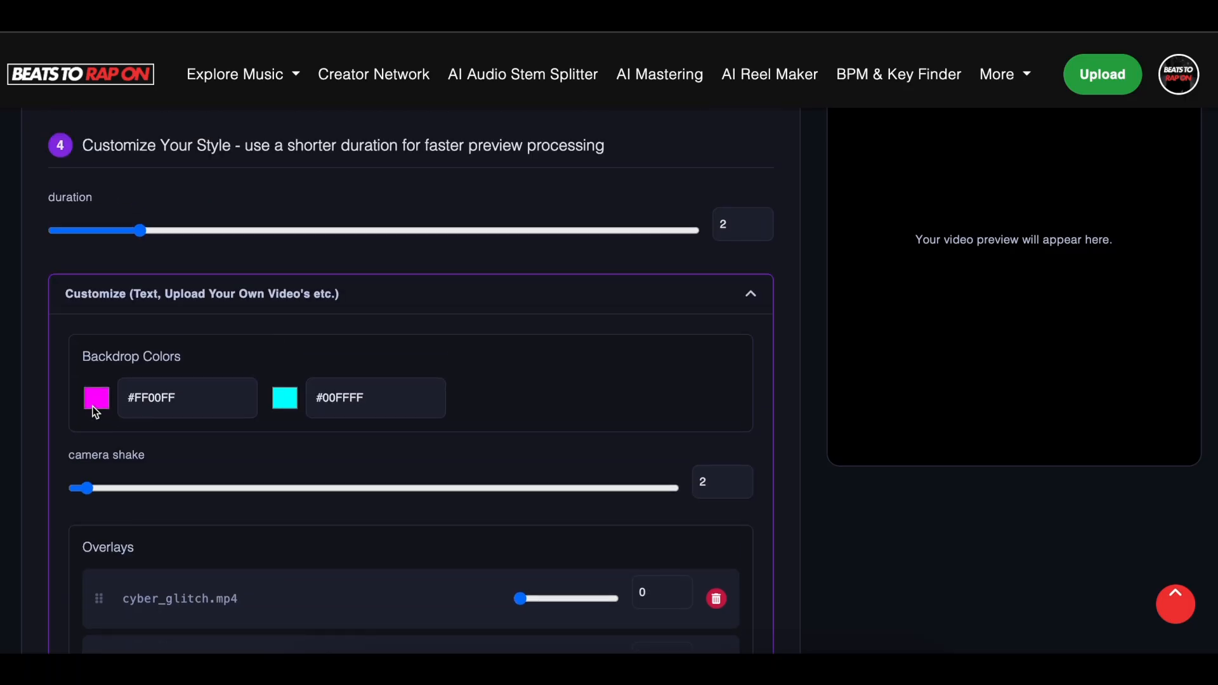
{"action": "left_click", "coordinate": [91, 406]}
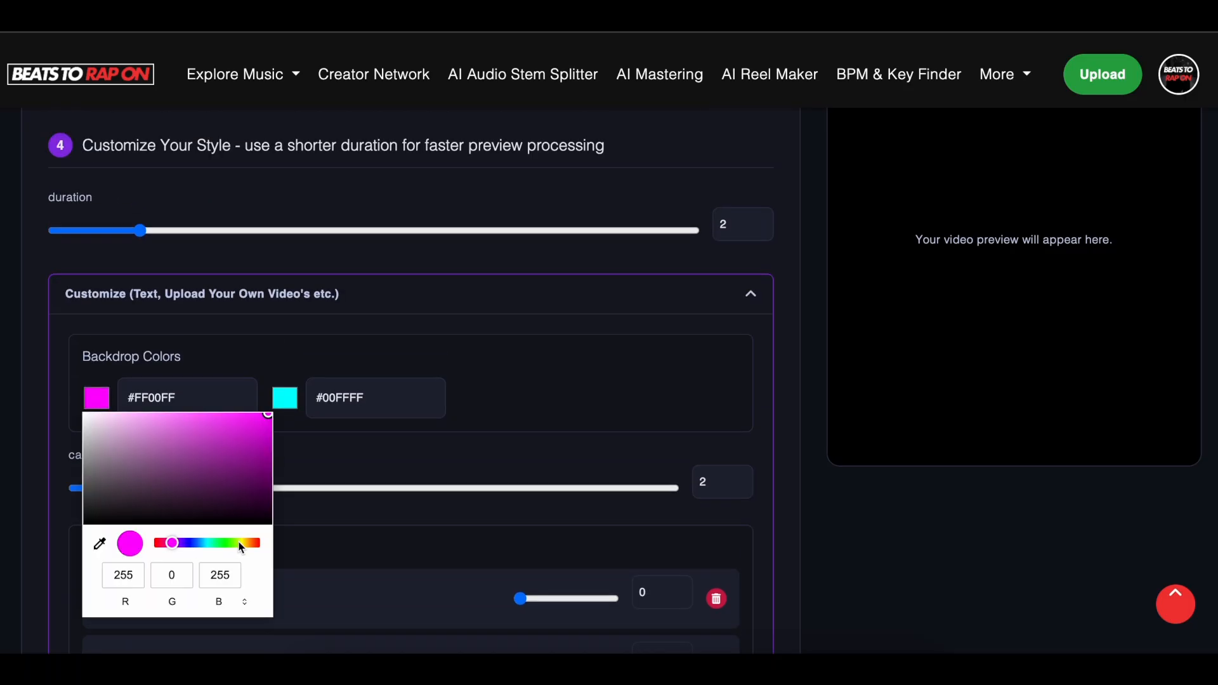
{"action": "left_click", "coordinate": [254, 545]}
{"action": "left_click", "coordinate": [265, 432]}
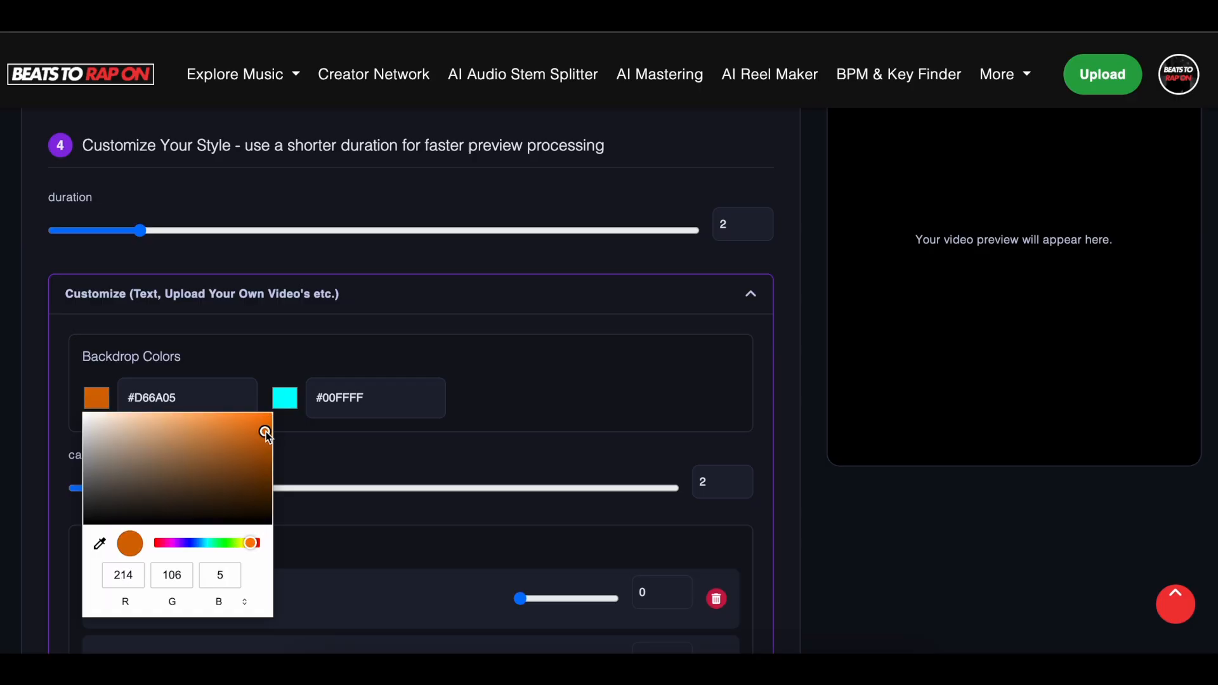
{"action": "left_click", "coordinate": [269, 438]}
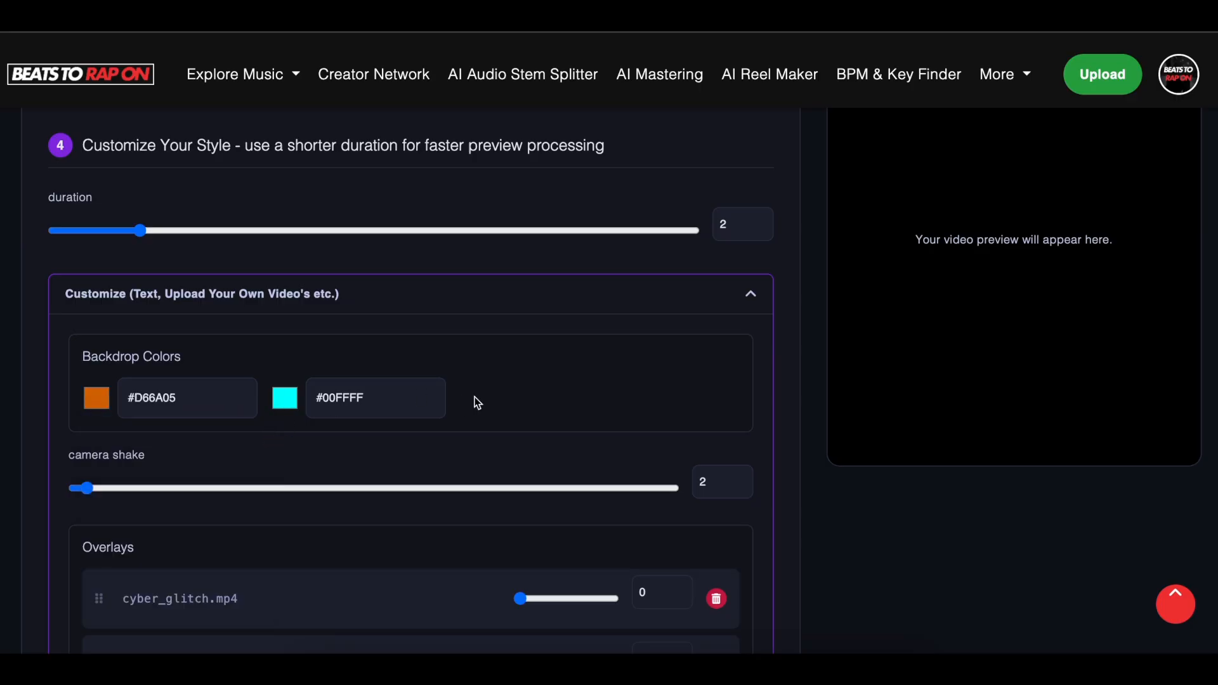
Replace the Cyber Glitch style's placeholder text with "CHECK ME OUT / ON SPOTIFY!" on two lines
{"action": "scroll", "coordinate": [477, 403], "scroll_direction": "down", "scroll_amount": 8}
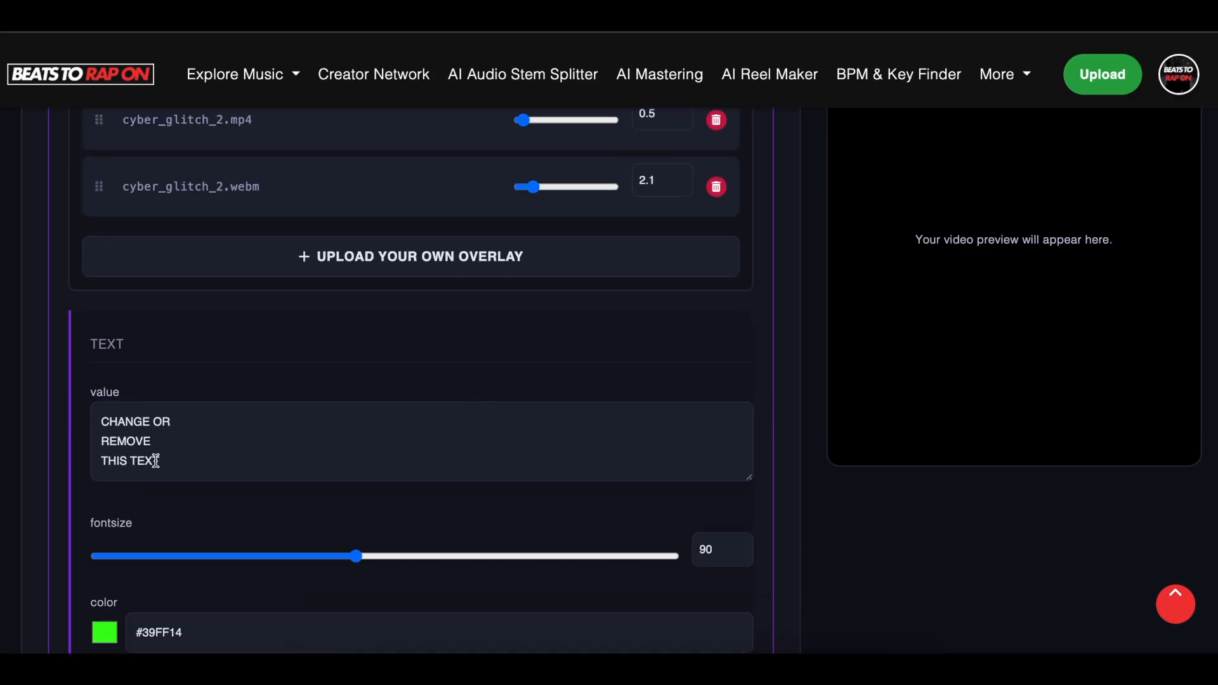
{"action": "left_click_drag", "start_coordinate": [151, 461], "coordinate": [90, 427]}
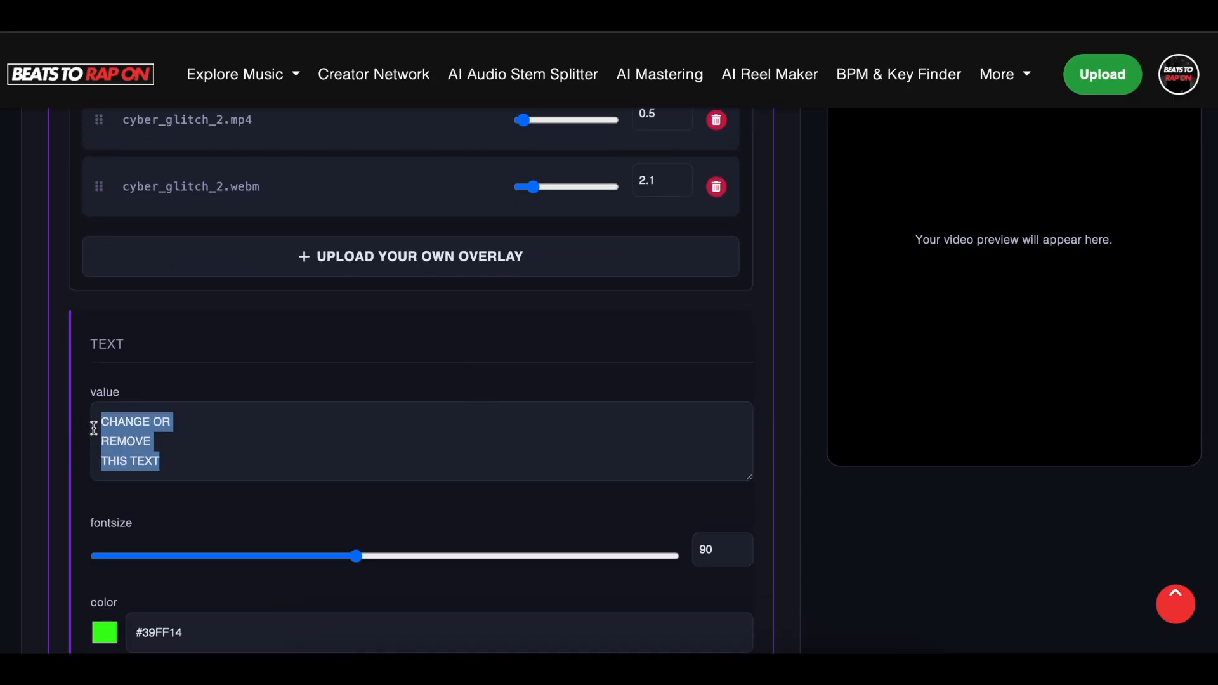
{"action": "type", "text": "CHECK M"}
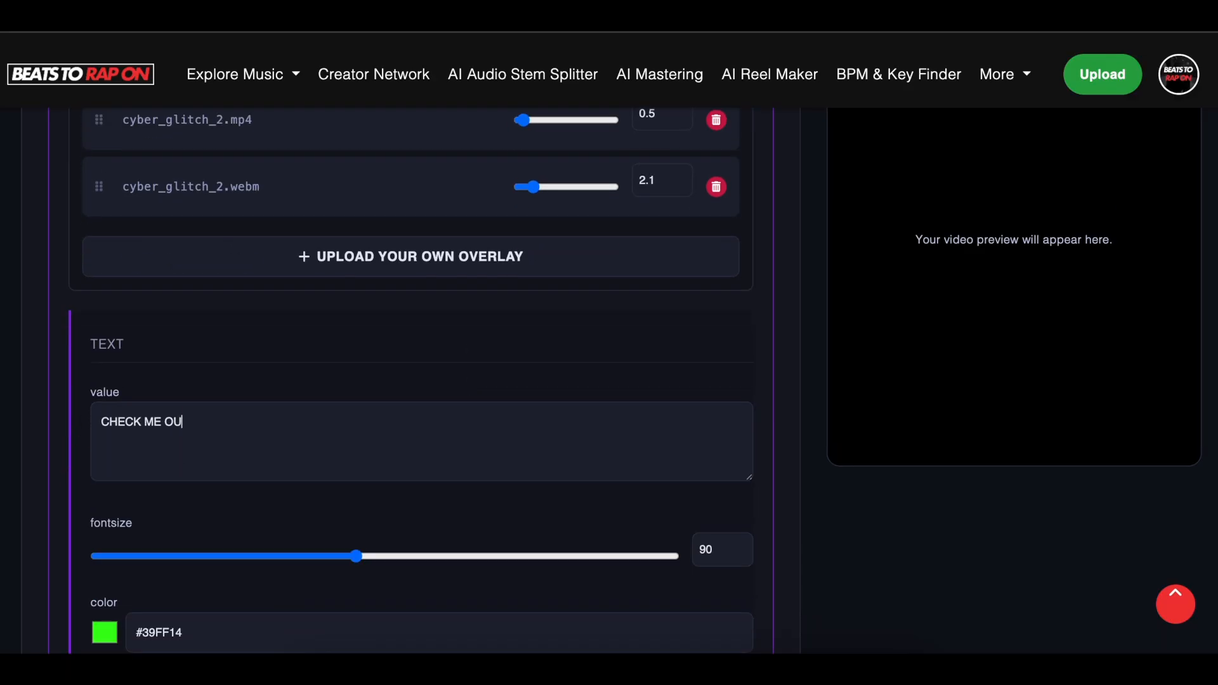
{"action": "type", "text": "E OUT ON SPO"}
{"action": "type", "text": "TIFY!"}
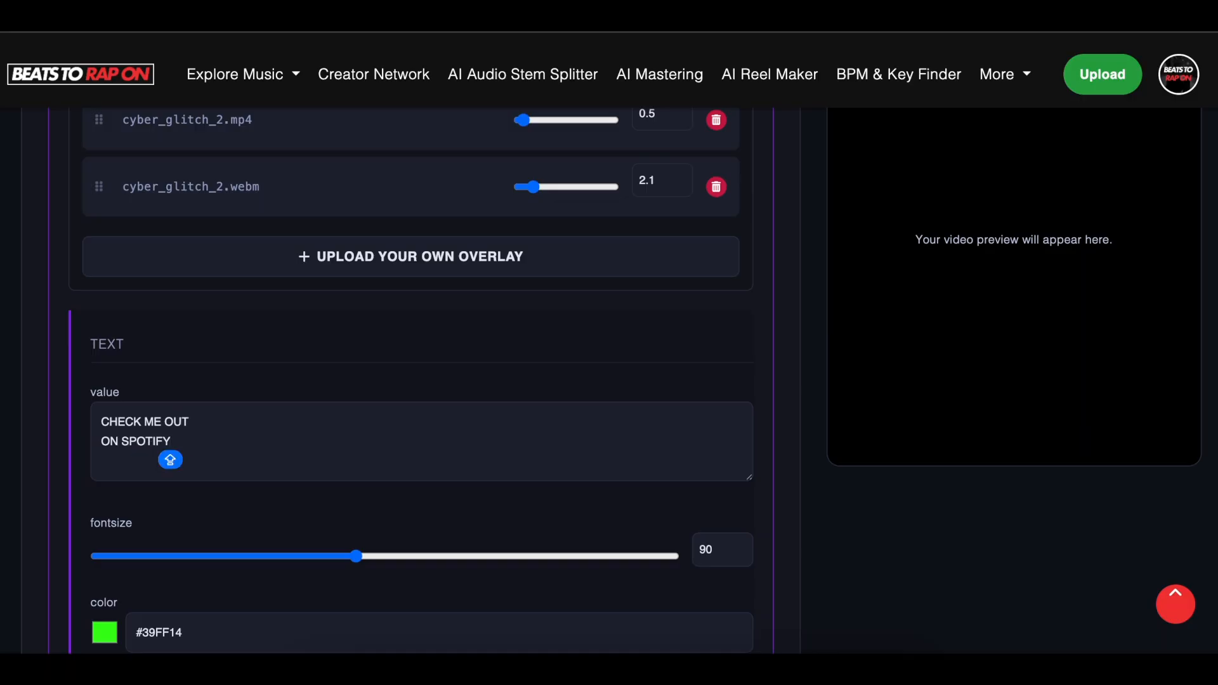
{"action": "key", "text": "Caps_Lock"}
Set the Cyber Glitch text's font size to 78 and its color to the green #24D704
{"action": "scroll", "coordinate": [308, 445], "scroll_direction": "down", "scroll_amount": 2}
{"action": "left_click_drag", "start_coordinate": [355, 453], "coordinate": [322, 452]}
{"action": "left_click", "coordinate": [108, 536]}
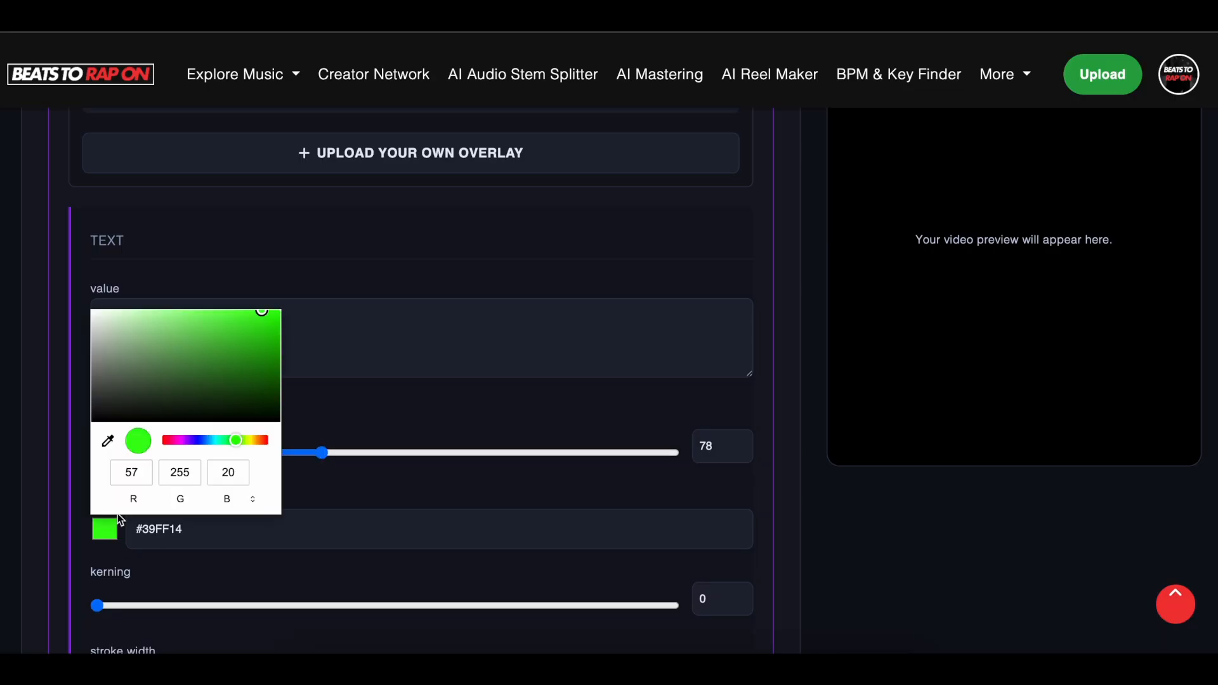
{"action": "left_click", "coordinate": [278, 327]}
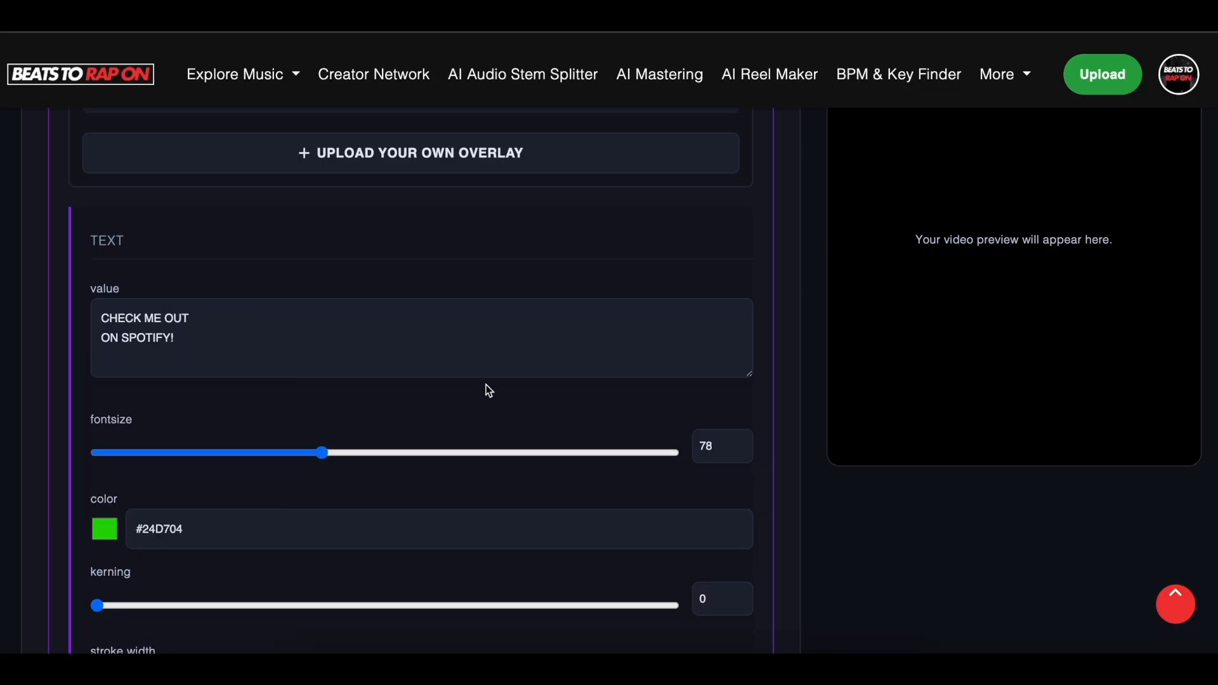
{"action": "scroll", "coordinate": [487, 385], "scroll_direction": "up", "scroll_amount": 15}
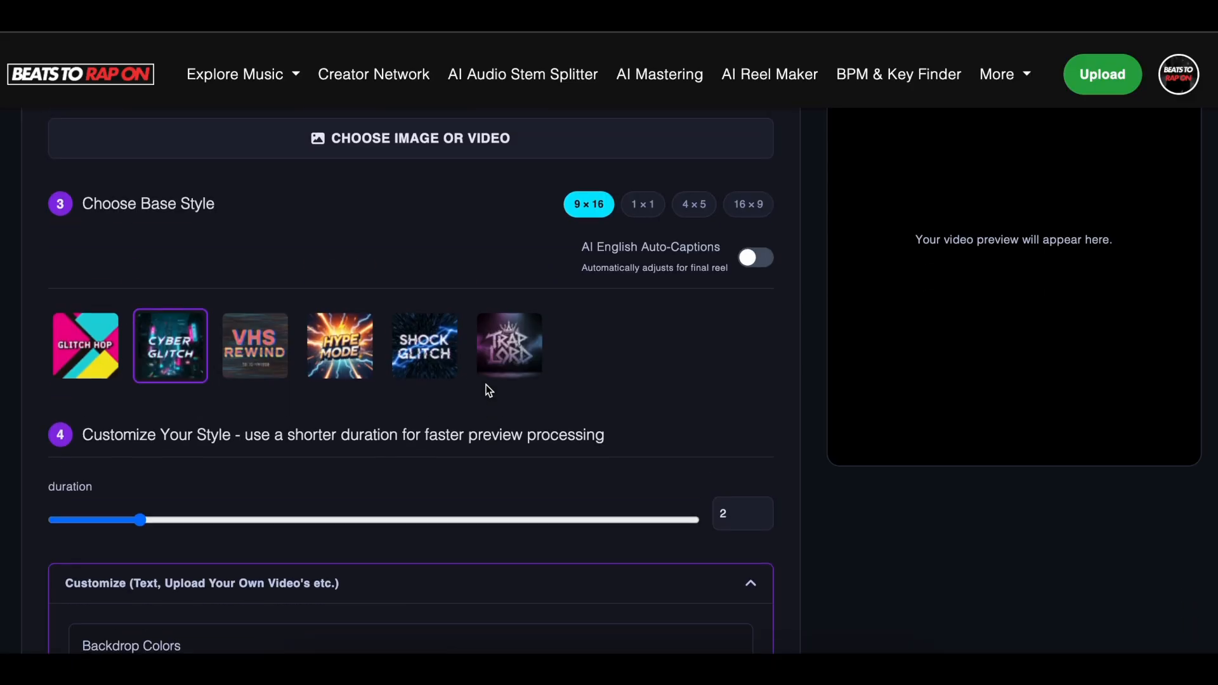
Try the 1 × 1 and 4 × 5 formats, toggle AI English Auto-Captions on and off, and return the format to 9 × 16
{"action": "scroll", "coordinate": [269, 363], "scroll_direction": "up", "scroll_amount": 3}
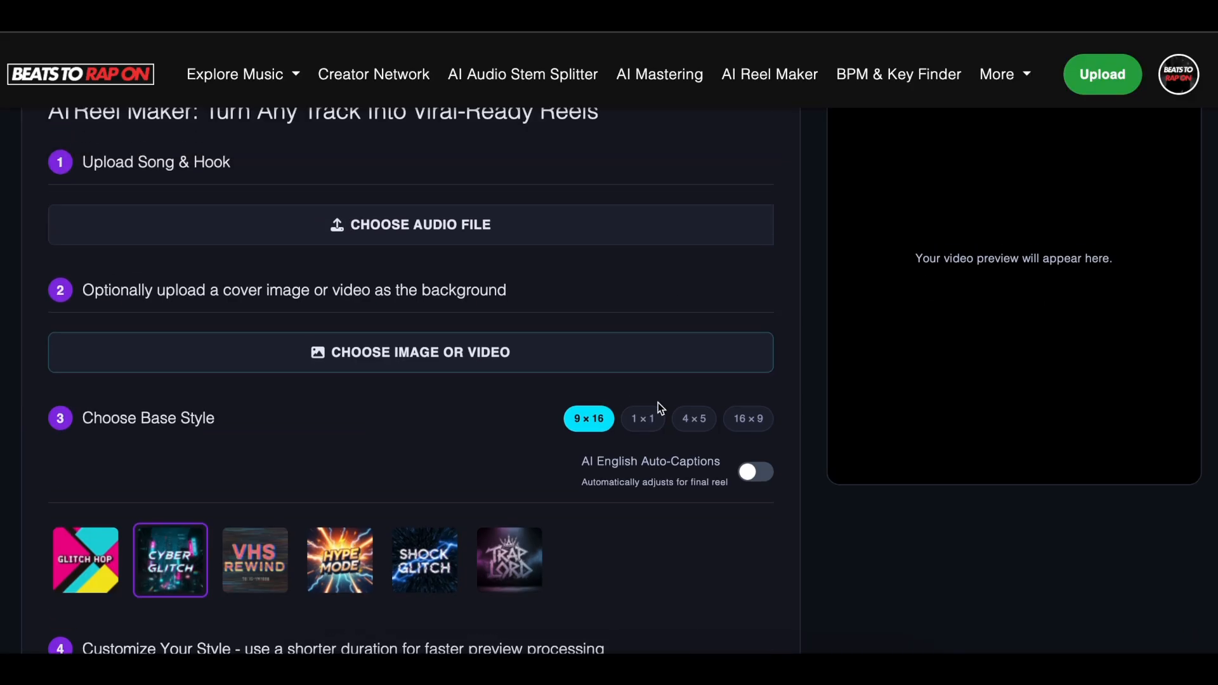
{"action": "left_click", "coordinate": [643, 419]}
{"action": "left_click", "coordinate": [698, 420]}
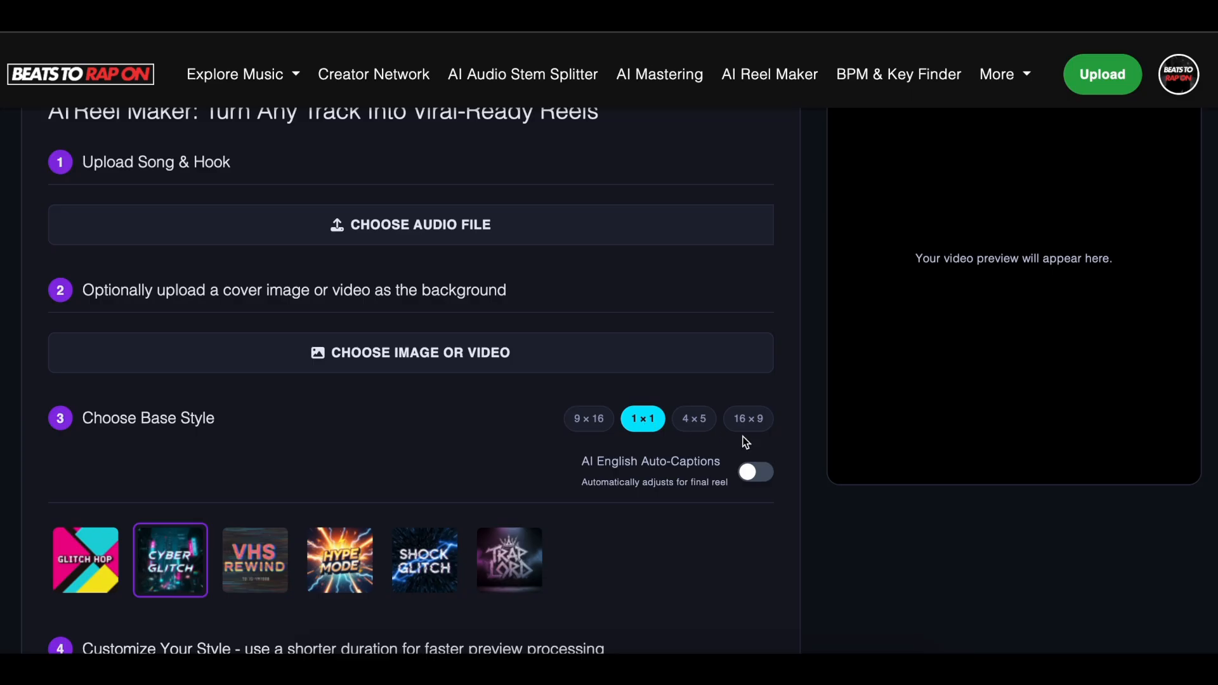
{"action": "left_click", "coordinate": [761, 475]}
{"action": "left_click", "coordinate": [762, 474]}
{"action": "left_click", "coordinate": [591, 421]}
{"action": "scroll", "coordinate": [583, 429], "scroll_direction": "up", "scroll_amount": 1}
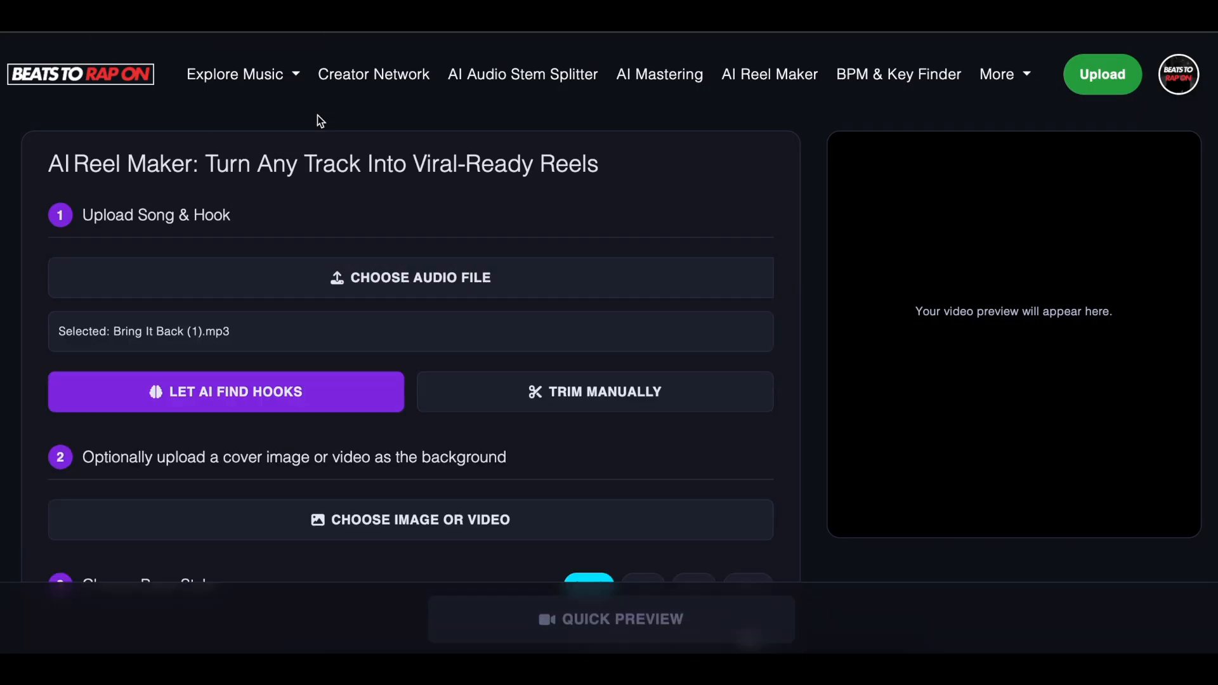
Open manual trimming for the selected song Bring It Back (1).mp3 and listen to the initial selection
{"action": "scroll", "coordinate": [414, 279], "scroll_direction": "down", "scroll_amount": 2}
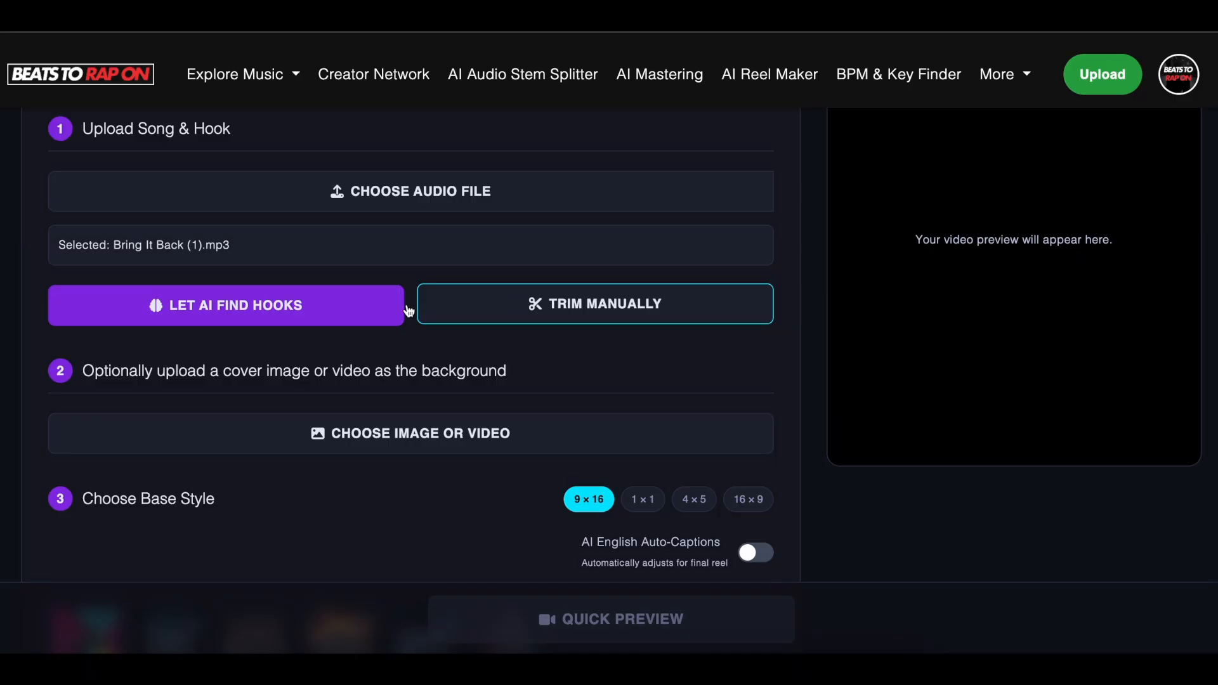
{"action": "scroll", "coordinate": [507, 325], "scroll_direction": "down", "scroll_amount": 2}
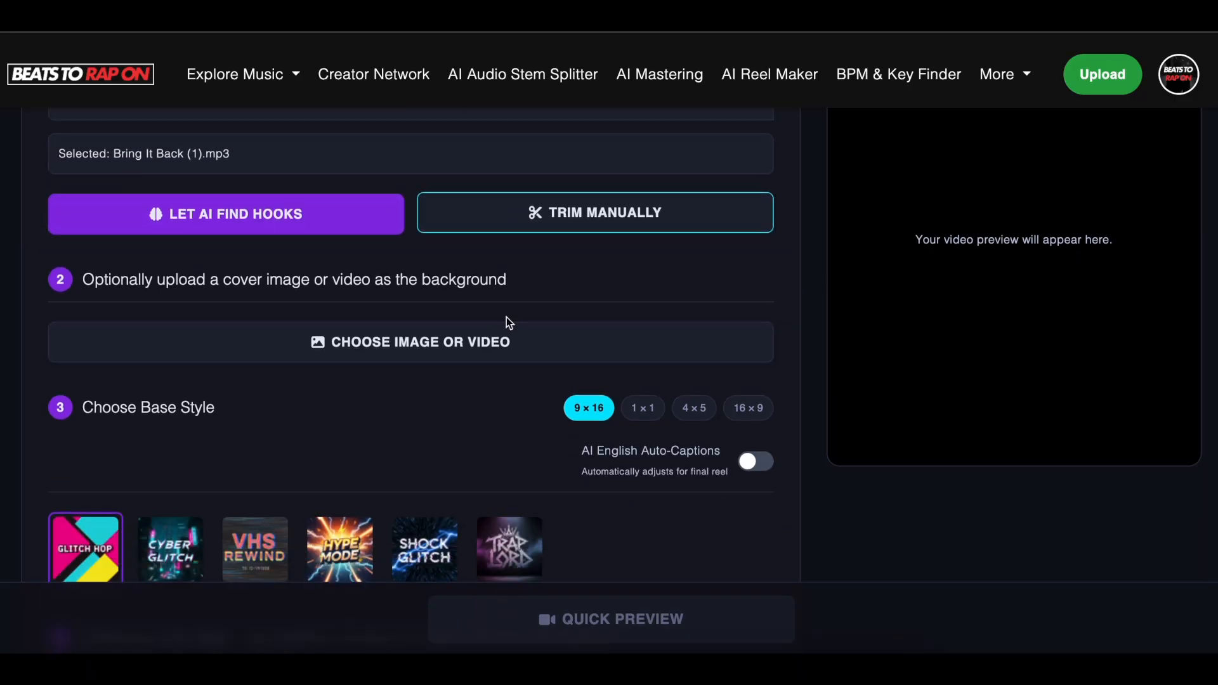
{"action": "left_click", "coordinate": [518, 218]}
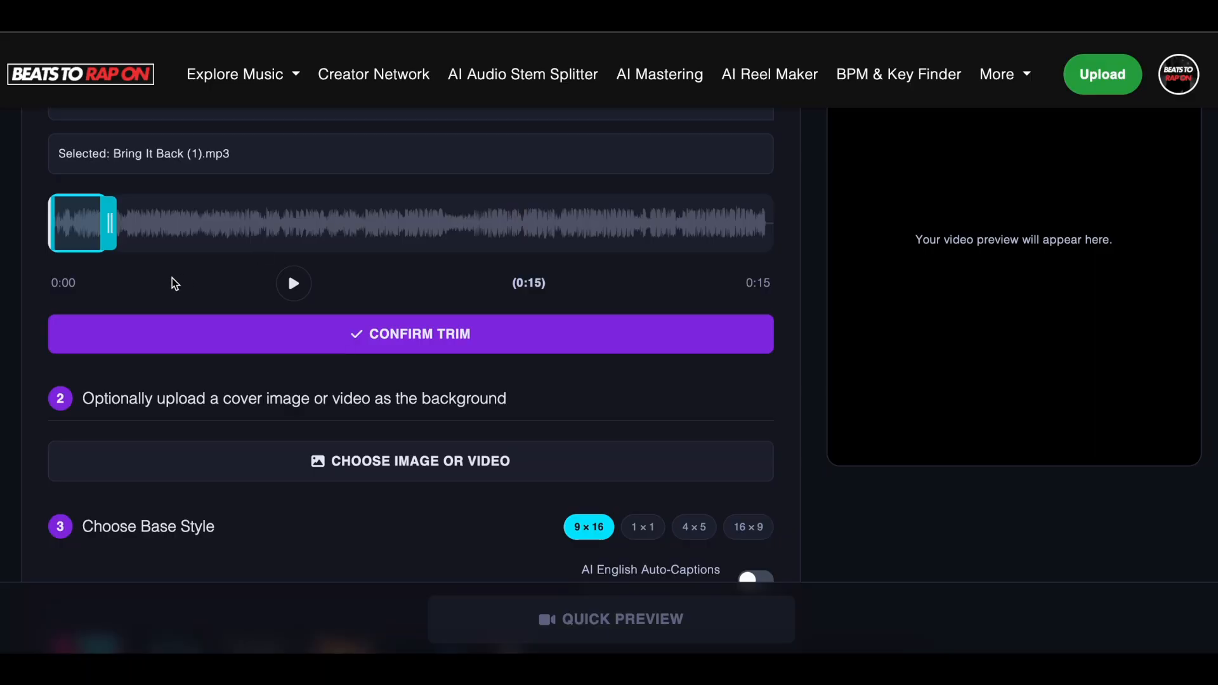
{"action": "left_click", "coordinate": [300, 286]}
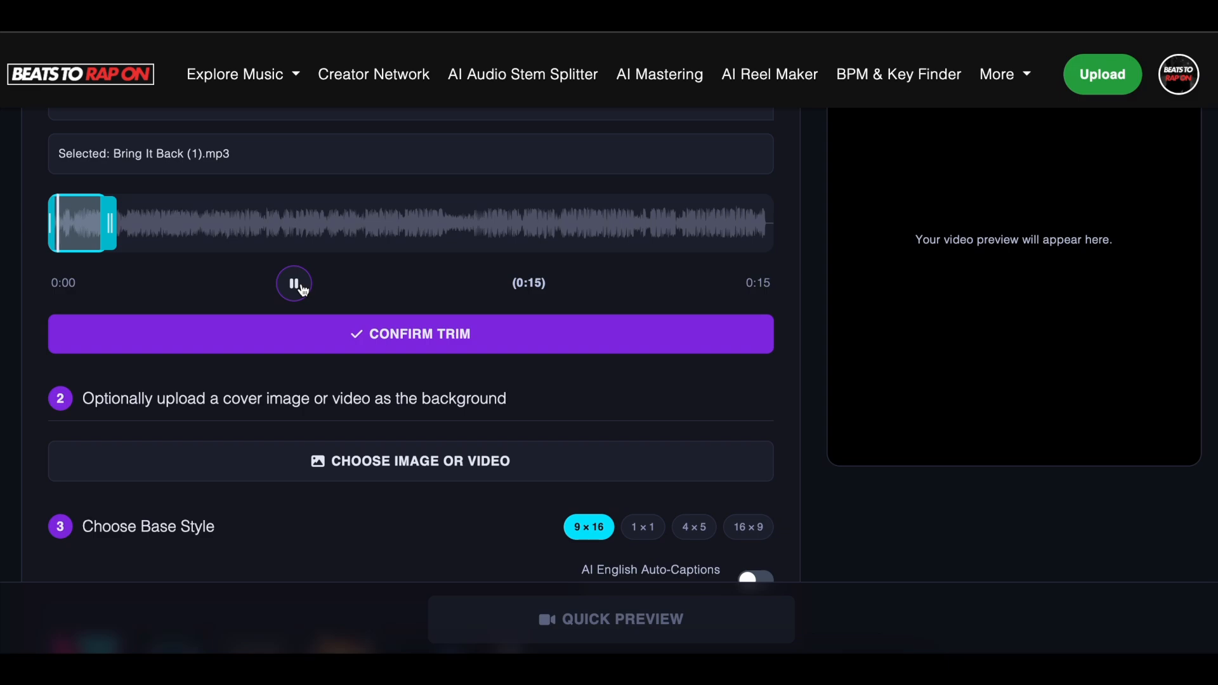
{"action": "left_click", "coordinate": [296, 284]}
Move the song's trim selection to 0:41–0:56, listen to it, and shorten it to 0:50–0:54
{"action": "left_click_drag", "start_coordinate": [85, 226], "coordinate": [241, 227]}
{"action": "left_click", "coordinate": [292, 284]}
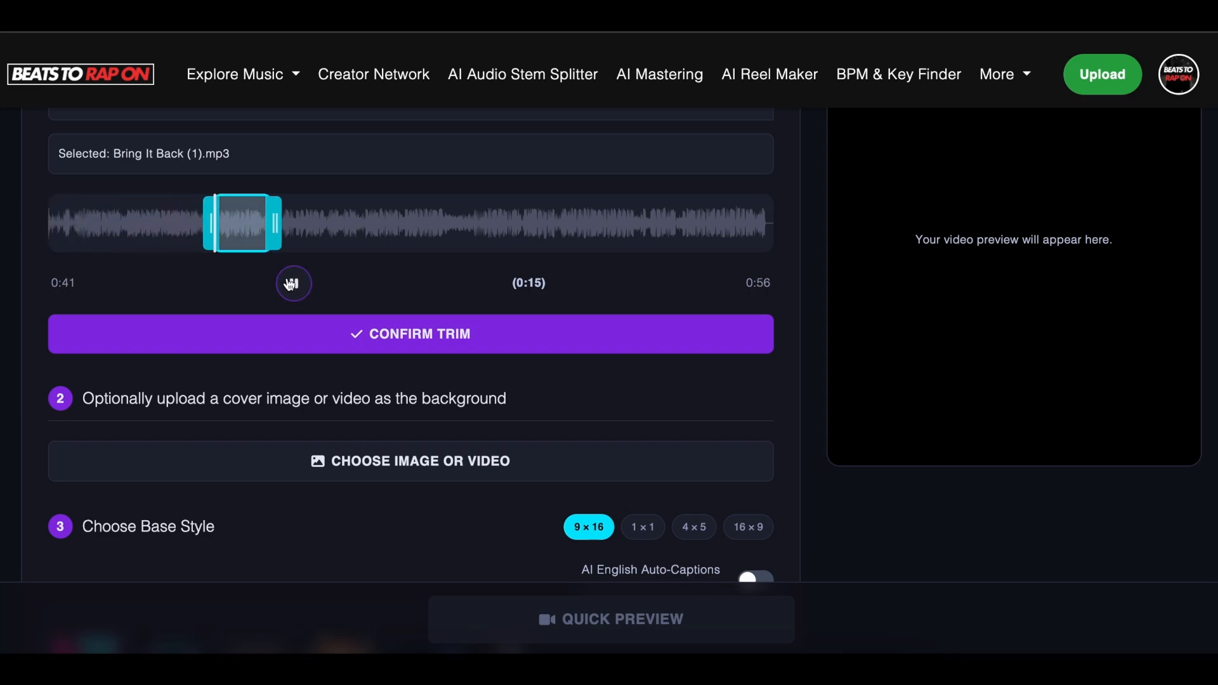
{"action": "left_click", "coordinate": [291, 284]}
{"action": "left_click", "coordinate": [290, 292]}
{"action": "left_click_drag", "start_coordinate": [325, 239], "coordinate": [280, 224]}
{"action": "double_click", "coordinate": [533, 283]}
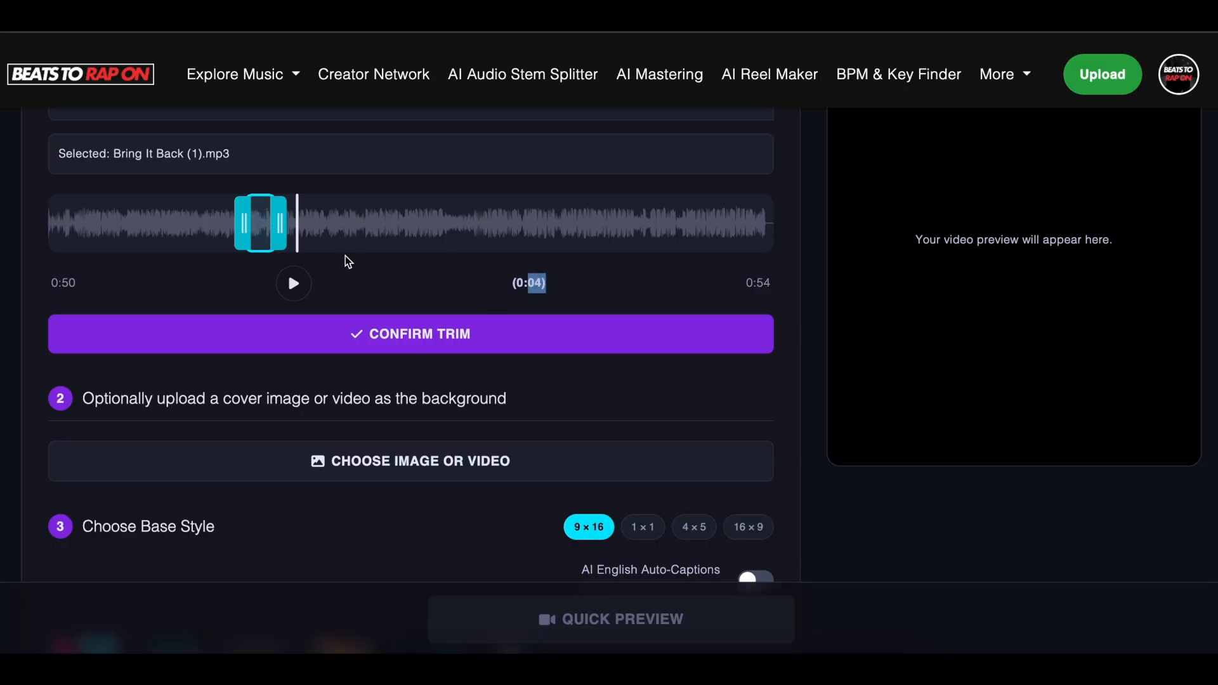
Set the song's trim selection to the nine seconds from 1:35 to 1:44, confirm it and play the trimmed hook
{"action": "left_click", "coordinate": [262, 226]}
{"action": "left_click_drag", "start_coordinate": [262, 226], "coordinate": [467, 229]}
{"action": "left_click", "coordinate": [293, 283]}
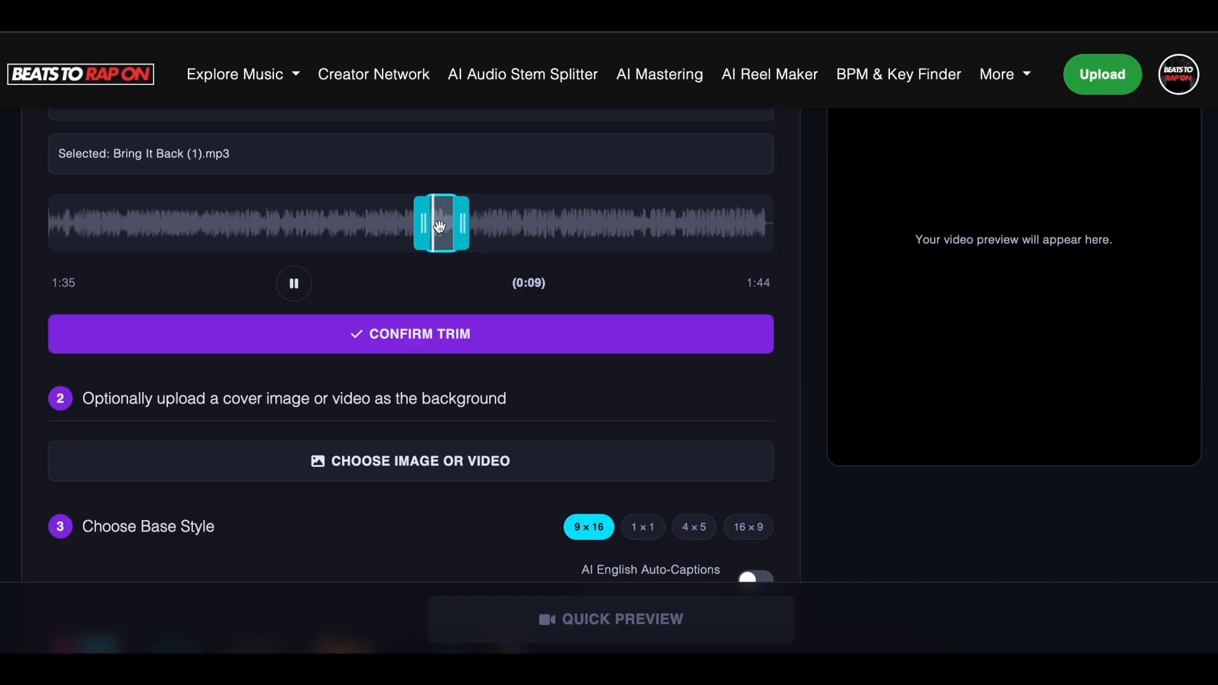
{"action": "left_click", "coordinate": [295, 284]}
{"action": "left_click", "coordinate": [427, 340]}
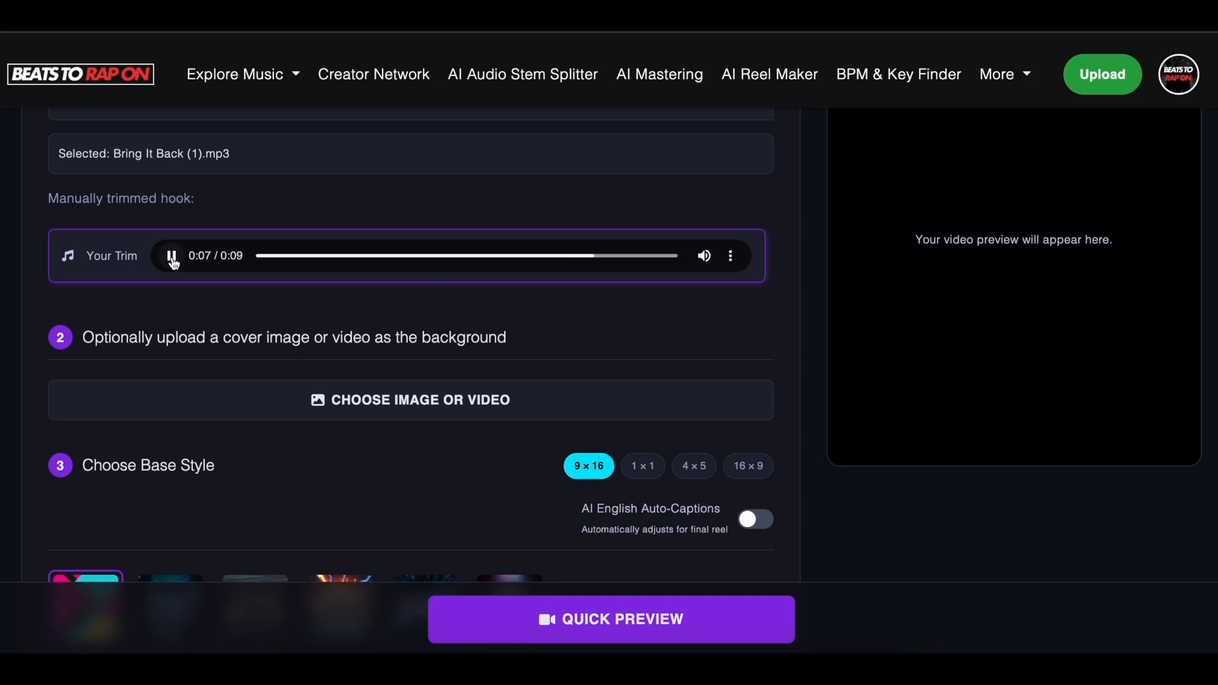
{"action": "left_click", "coordinate": [172, 257]}
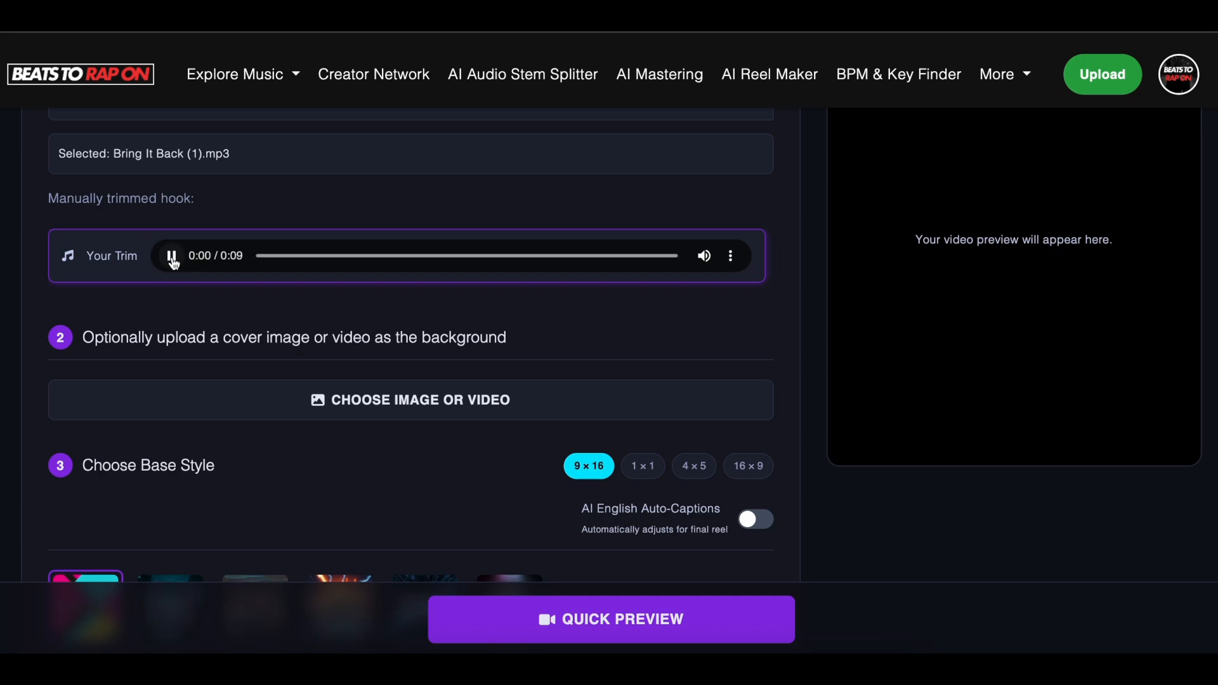
Cycle the reel format through 1 × 1, 4 × 5 and 16 × 9, and return it to 9 × 16
{"action": "scroll", "coordinate": [475, 346], "scroll_direction": "down", "scroll_amount": 3}
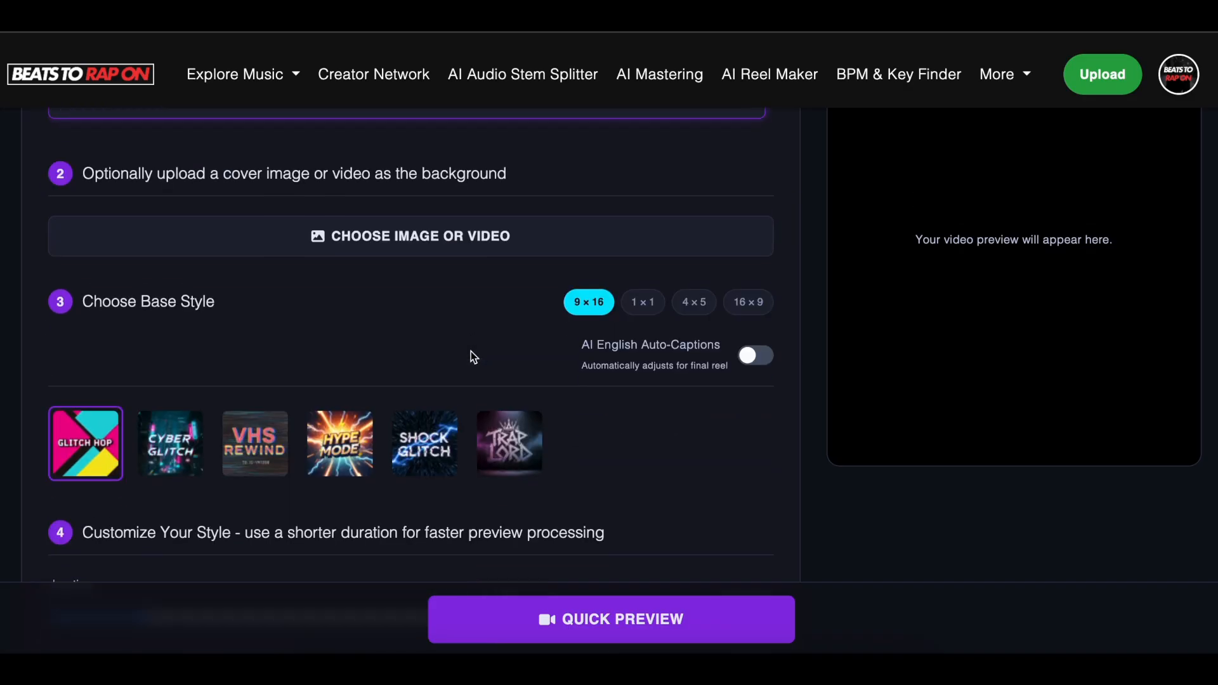
{"action": "left_click", "coordinate": [643, 293]}
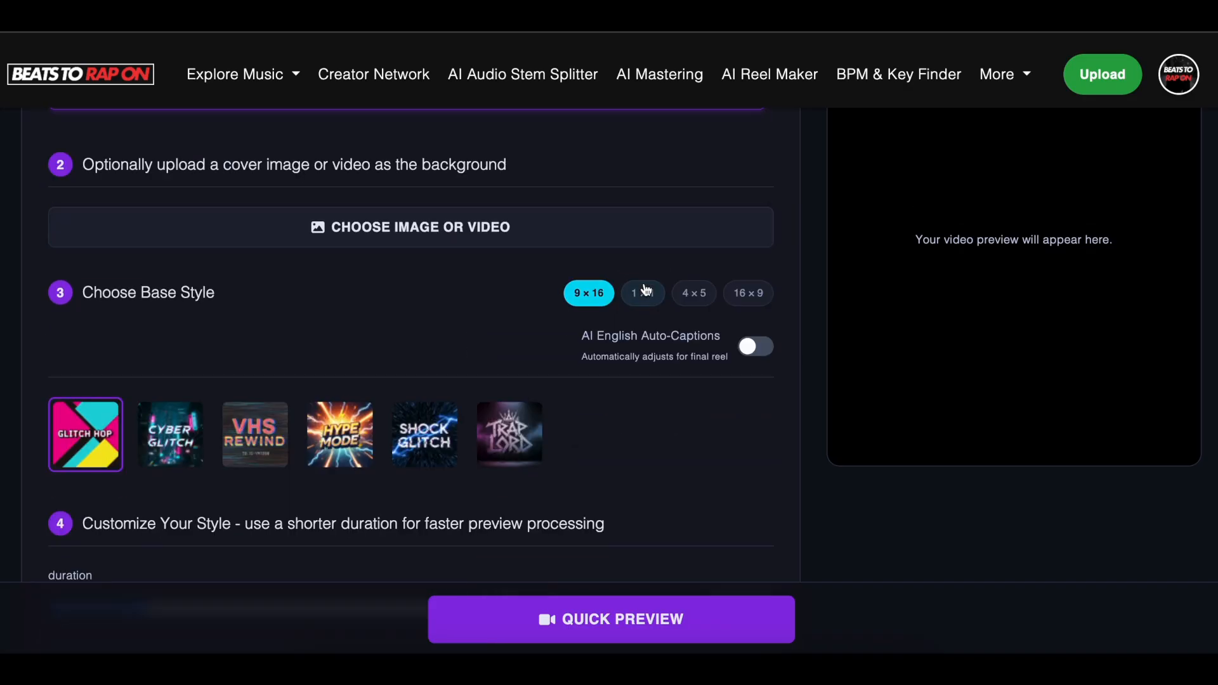
{"action": "left_click", "coordinate": [695, 293]}
{"action": "left_click", "coordinate": [749, 293]}
{"action": "left_click", "coordinate": [589, 293]}
Generate a quick preview of the Glitch Hop reel with the 2-second duration and watch it with sound on
{"action": "scroll", "coordinate": [593, 307], "scroll_direction": "down", "scroll_amount": 4}
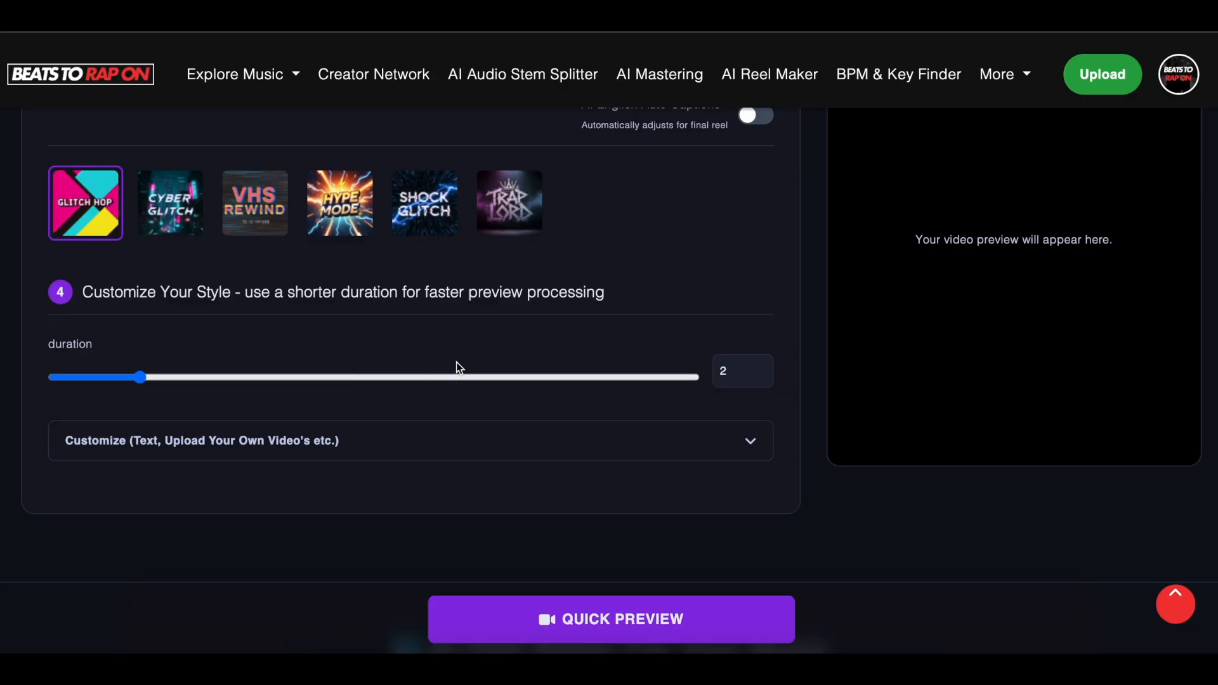
{"action": "left_click", "coordinate": [583, 621]}
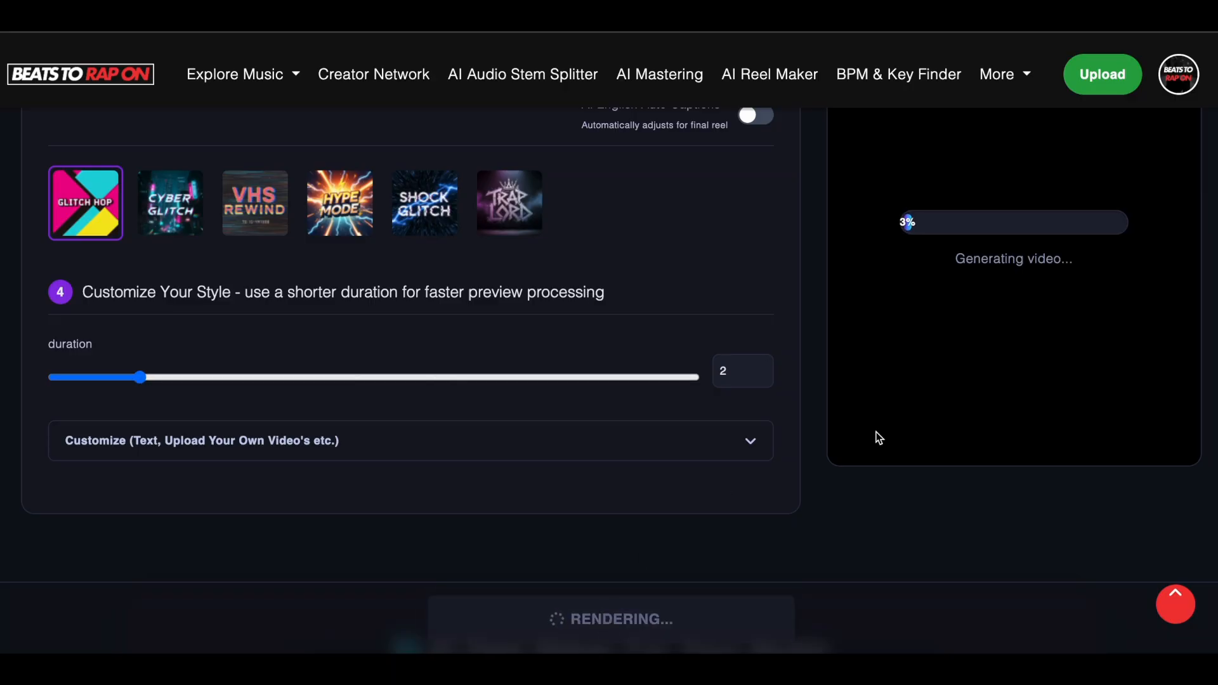
{"action": "scroll", "coordinate": [879, 438], "scroll_direction": "up", "scroll_amount": 3}
{"action": "scroll", "coordinate": [879, 437], "scroll_direction": "up", "scroll_amount": 6}
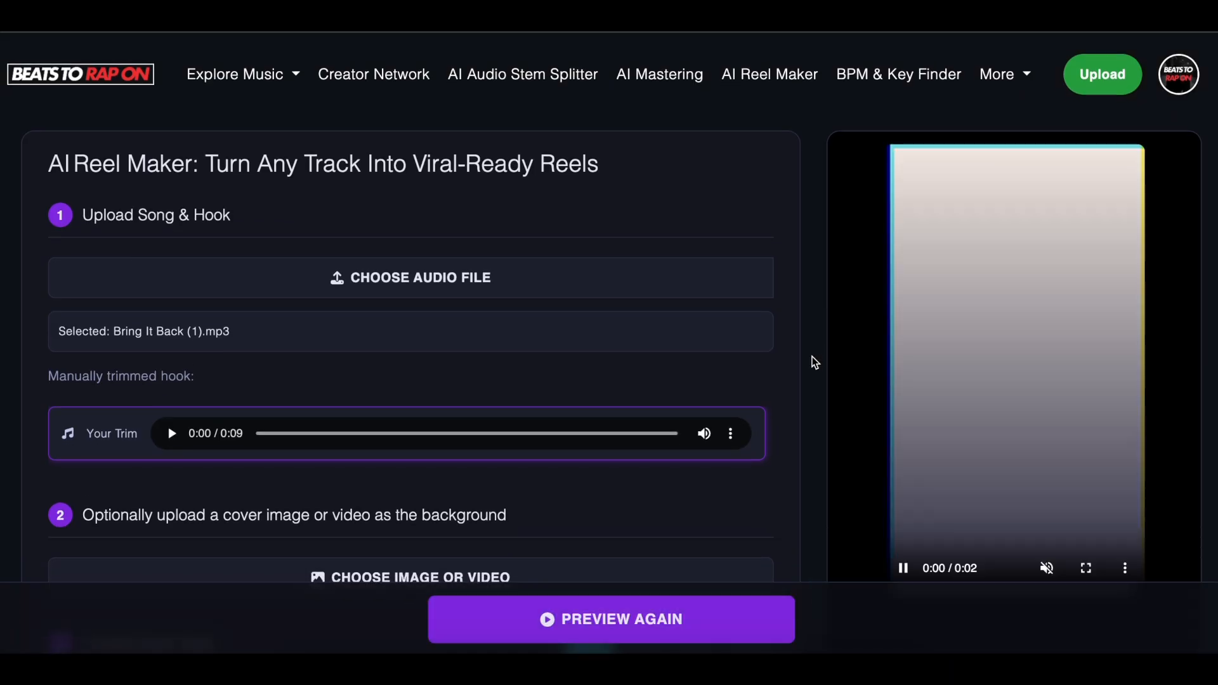
{"action": "scroll", "coordinate": [812, 359], "scroll_direction": "down", "scroll_amount": 2}
{"action": "scroll", "coordinate": [1009, 400], "scroll_direction": "down", "scroll_amount": 1}
{"action": "left_click", "coordinate": [1047, 497]}
{"action": "scroll", "coordinate": [1009, 432], "scroll_direction": "up", "scroll_amount": 1}
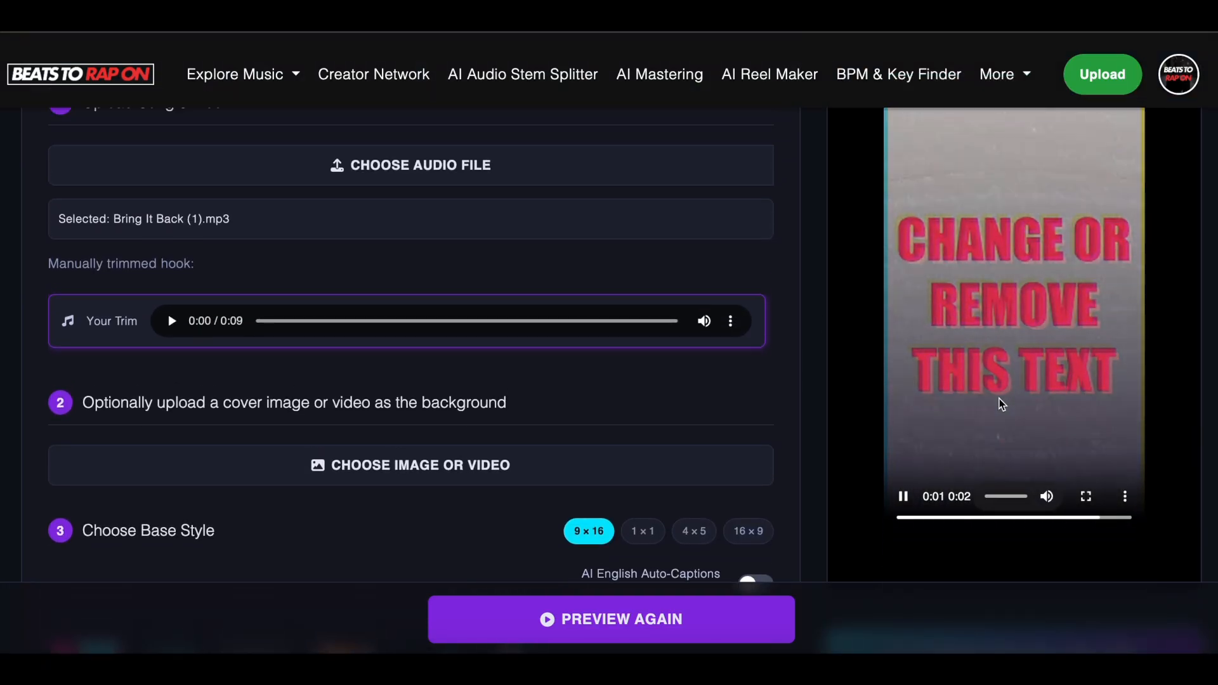
{"action": "scroll", "coordinate": [1001, 404], "scroll_direction": "up", "scroll_amount": 2}
{"action": "scroll", "coordinate": [1002, 404], "scroll_direction": "down", "scroll_amount": 2}
{"action": "scroll", "coordinate": [1001, 404], "scroll_direction": "up", "scroll_amount": 1}
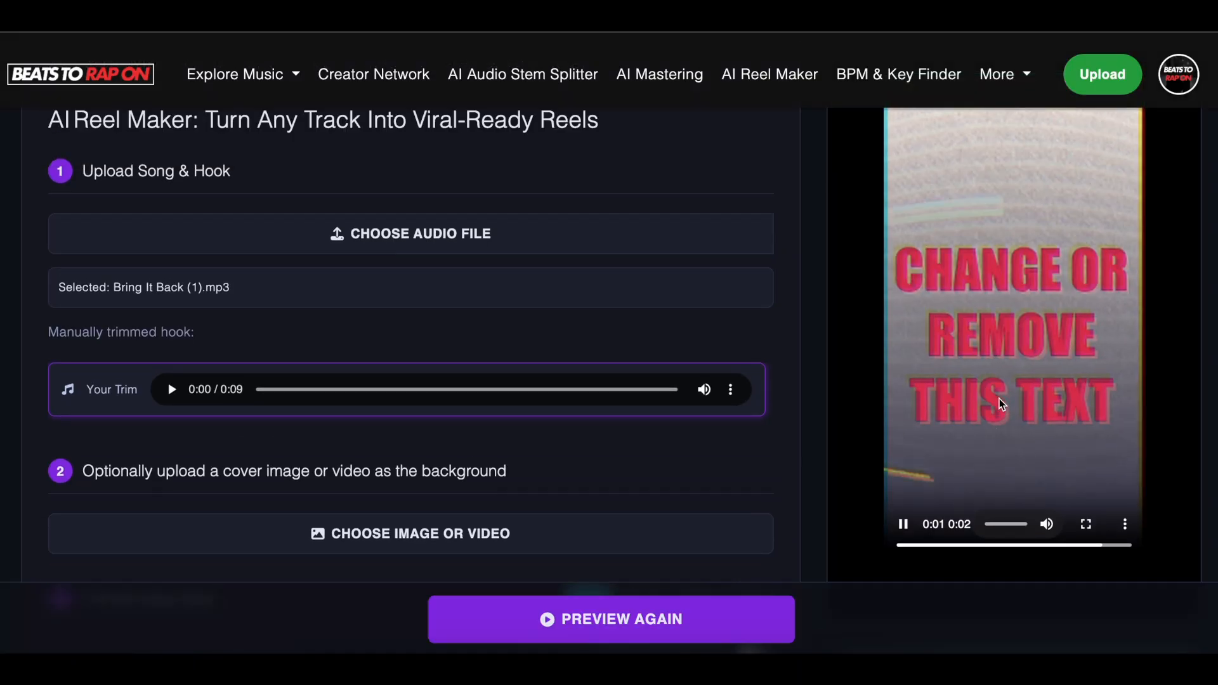
{"action": "scroll", "coordinate": [618, 470], "scroll_direction": "down", "scroll_amount": 3}
{"action": "scroll", "coordinate": [617, 470], "scroll_direction": "down", "scroll_amount": 1}
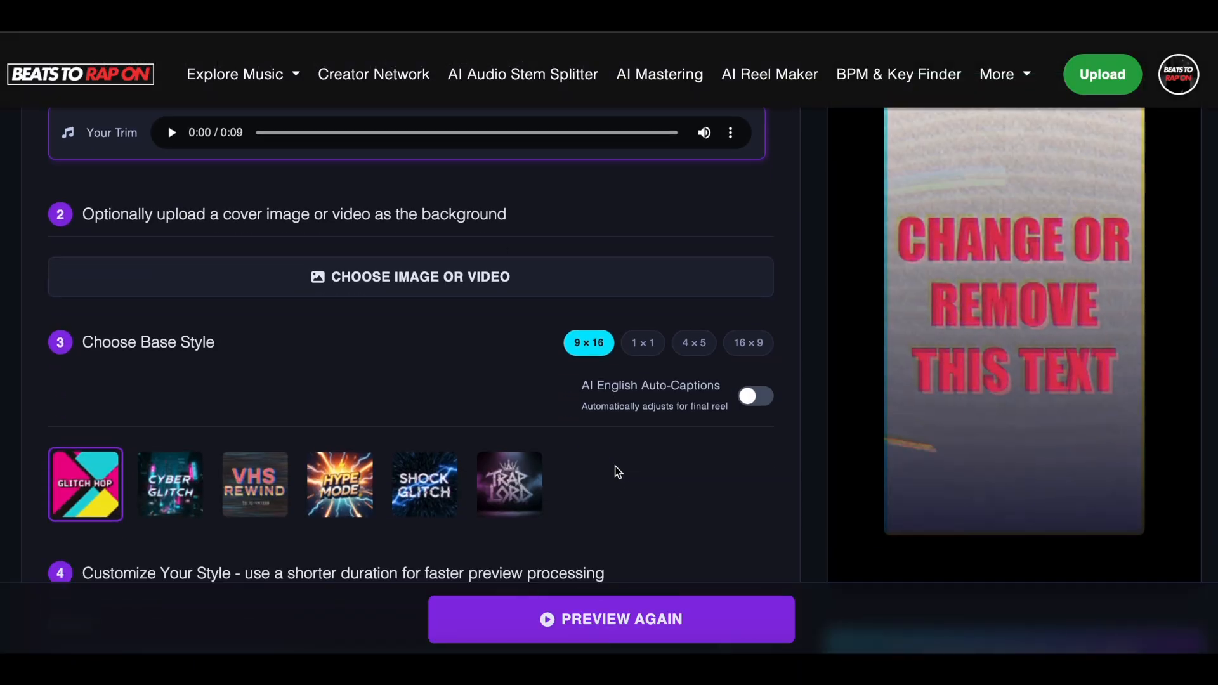
Open the Glitch Hop customization settings and replace the placeholder text with "LISTEN TO / ME ON / SPOTIFY NOW!" on three lines
{"action": "scroll", "coordinate": [578, 442], "scroll_direction": "down", "scroll_amount": 6}
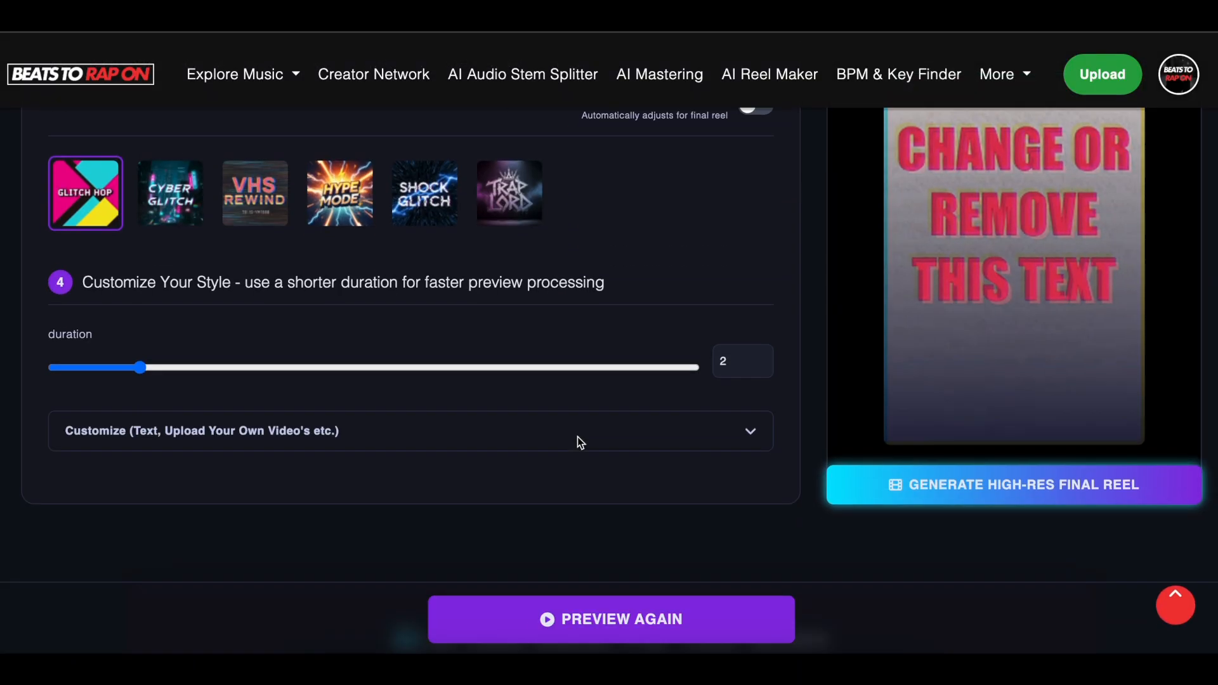
{"action": "left_click", "coordinate": [525, 290]}
{"action": "scroll", "coordinate": [343, 462], "scroll_direction": "down", "scroll_amount": 10}
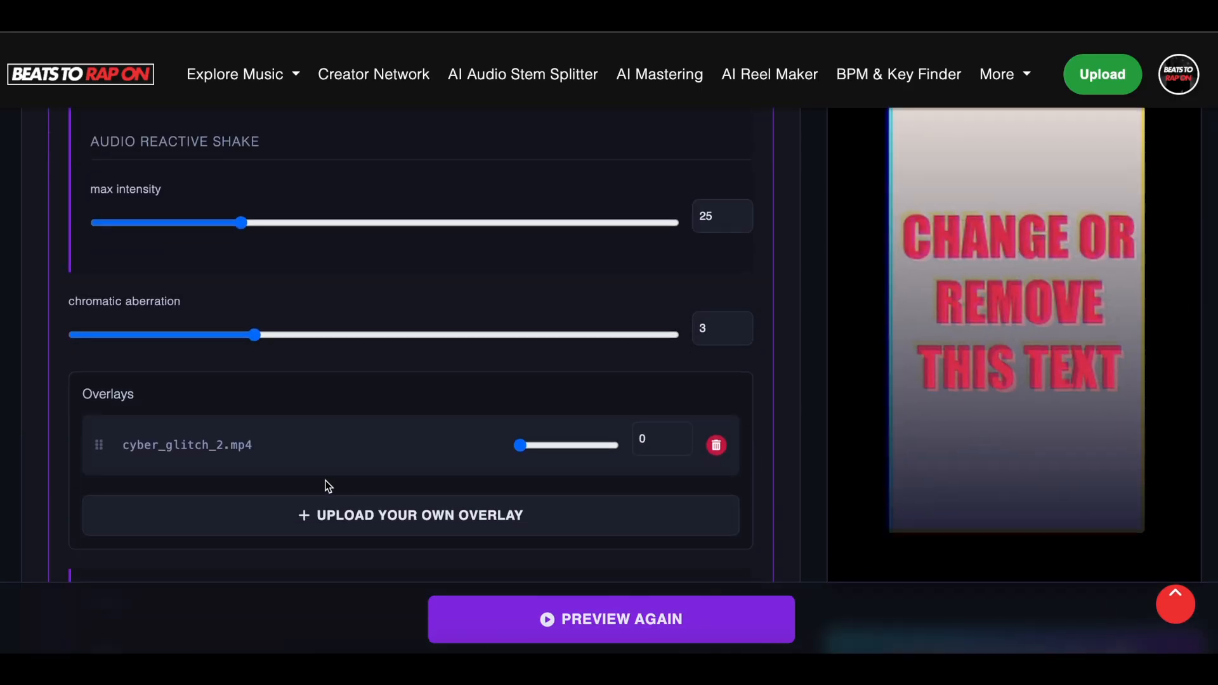
{"action": "scroll", "coordinate": [326, 480], "scroll_direction": "up", "scroll_amount": 1}
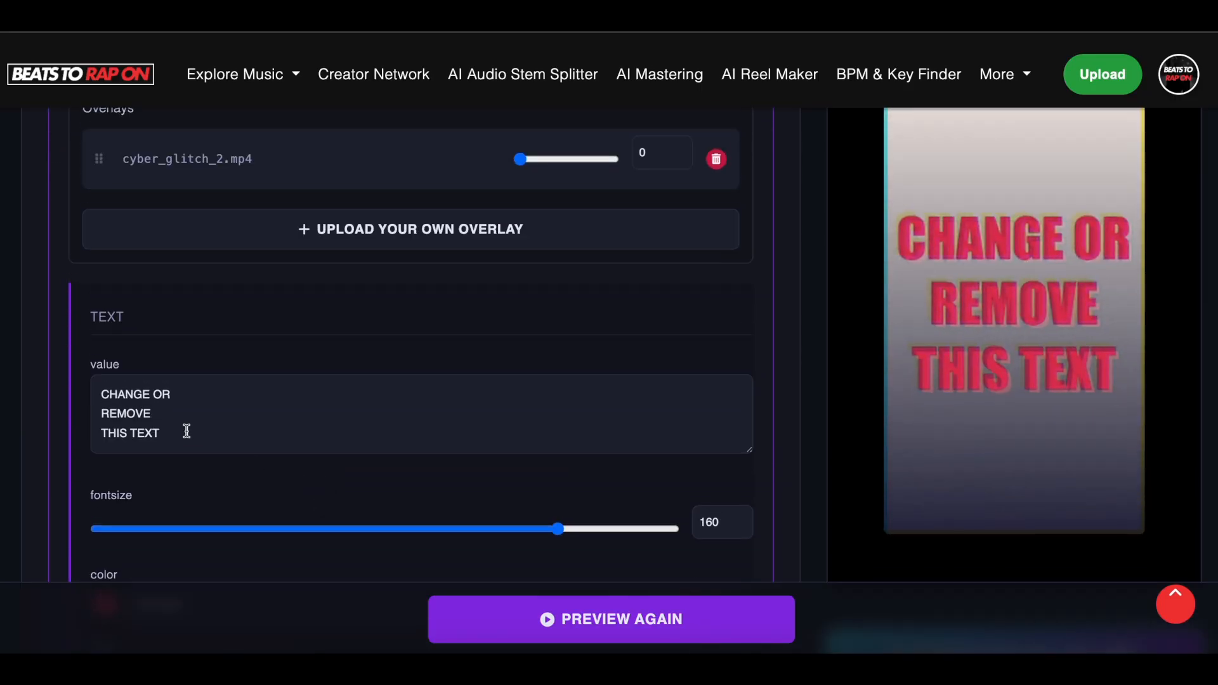
{"action": "left_click_drag", "start_coordinate": [184, 431], "coordinate": [89, 383]}
{"action": "key", "text": "Caps_Lock"}
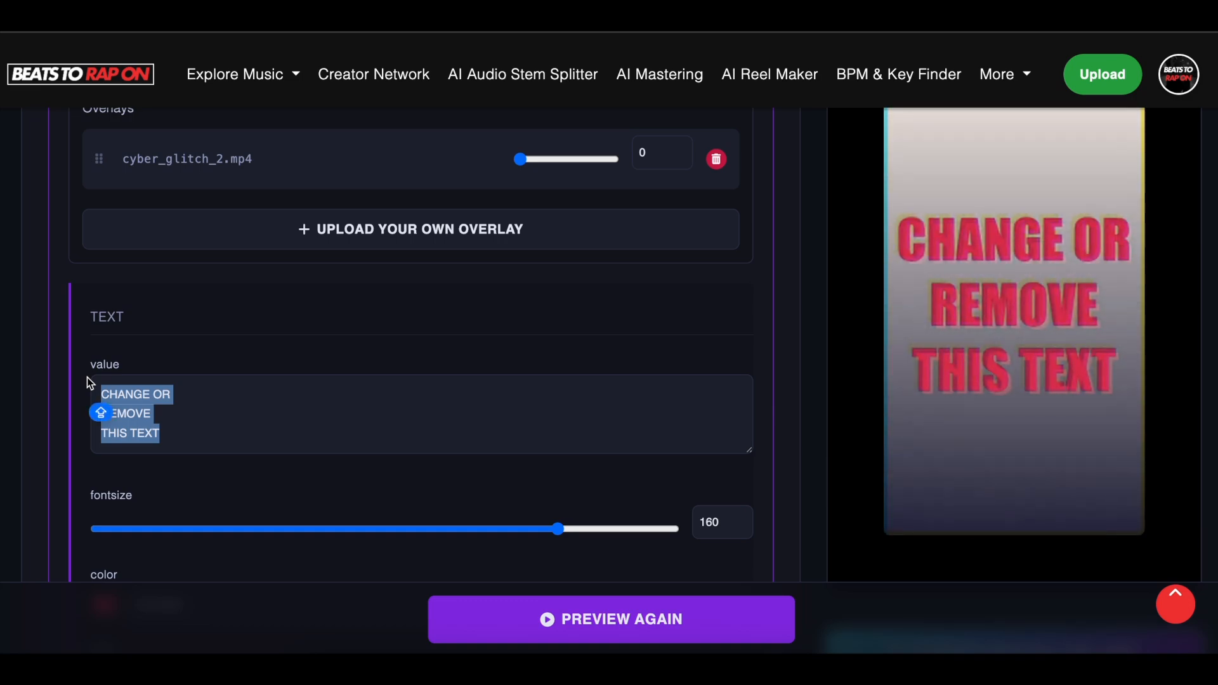
{"action": "type", "text": "LISTEN TO"}
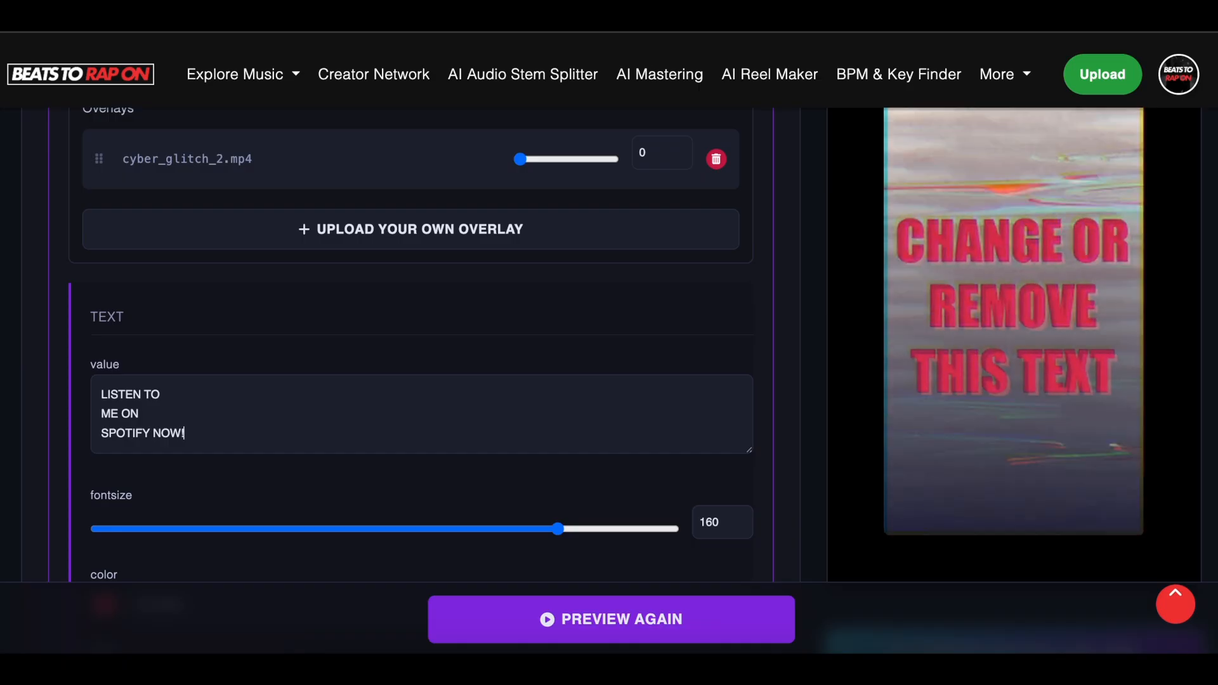
Set the Glitch Hop text color to the green #17B51A
{"action": "scroll", "coordinate": [316, 471], "scroll_direction": "down", "scroll_amount": 2}
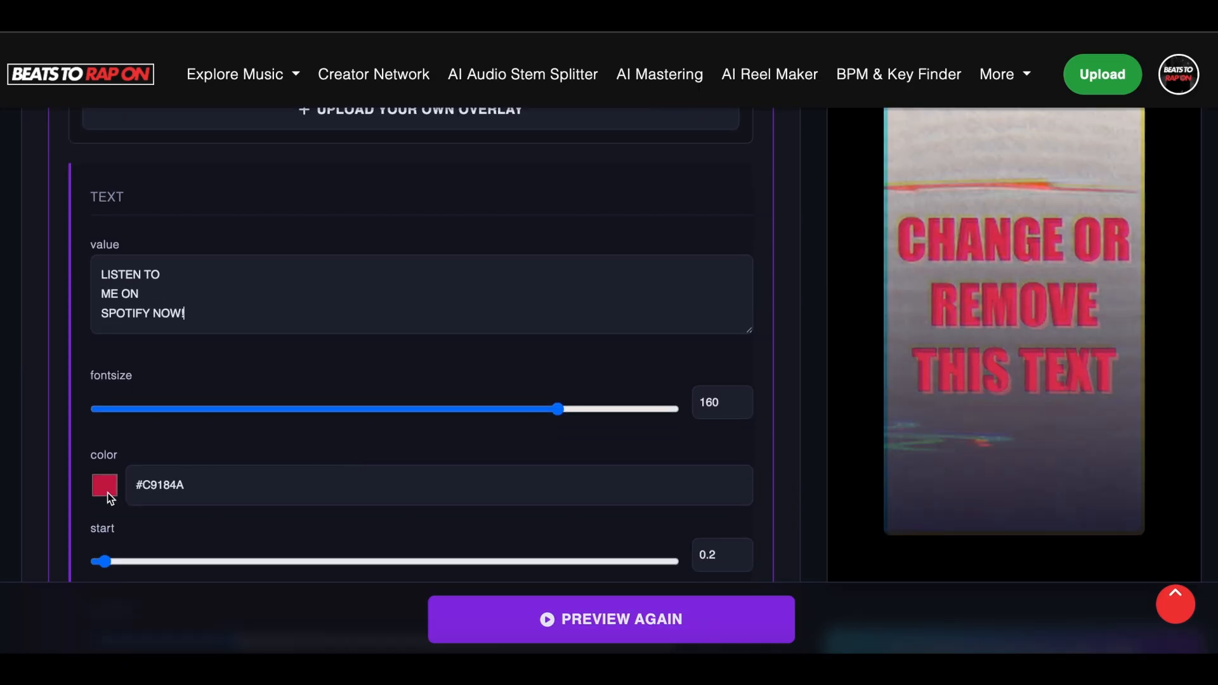
{"action": "left_click", "coordinate": [106, 486]}
{"action": "left_click", "coordinate": [235, 397]}
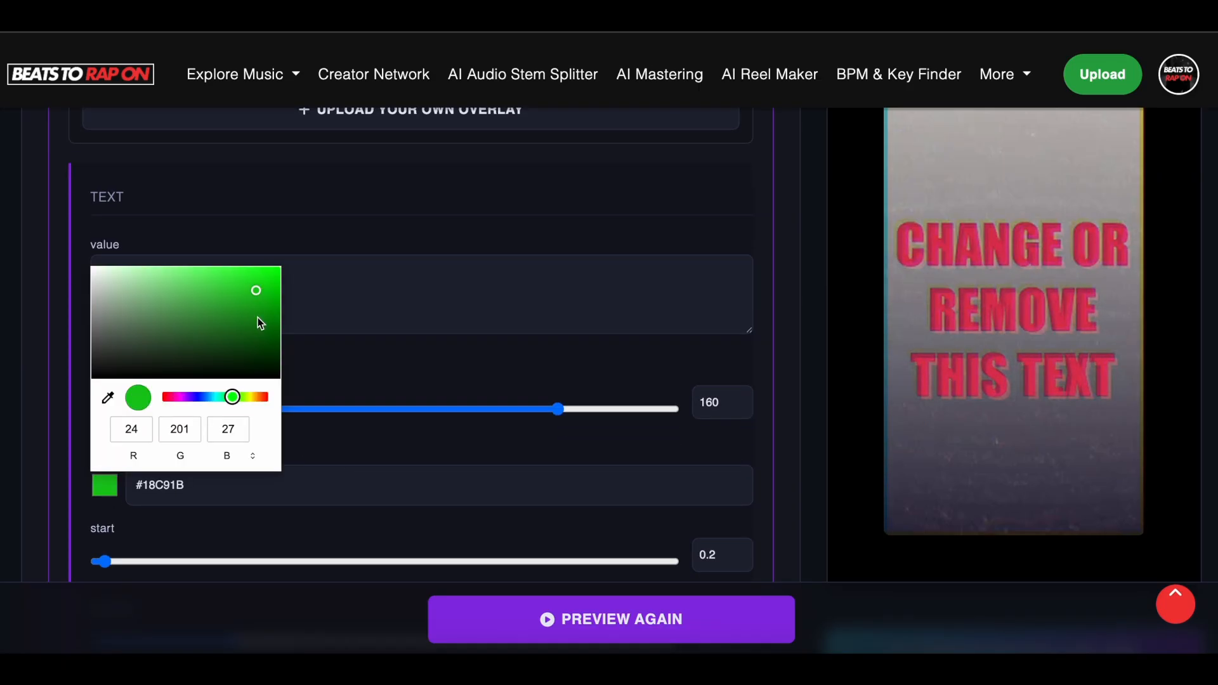
{"action": "left_click", "coordinate": [256, 306]}
{"action": "left_click", "coordinate": [349, 349]}
Set the audio reactive shake's max intensity to 4 and raise the chromatic aberration close to its maximum
{"action": "scroll", "coordinate": [348, 349], "scroll_direction": "up", "scroll_amount": 5}
{"action": "scroll", "coordinate": [349, 354], "scroll_direction": "up", "scroll_amount": 5}
{"action": "left_click_drag", "start_coordinate": [241, 436], "coordinate": [120, 435]}
{"action": "scroll", "coordinate": [121, 438], "scroll_direction": "down", "scroll_amount": 2}
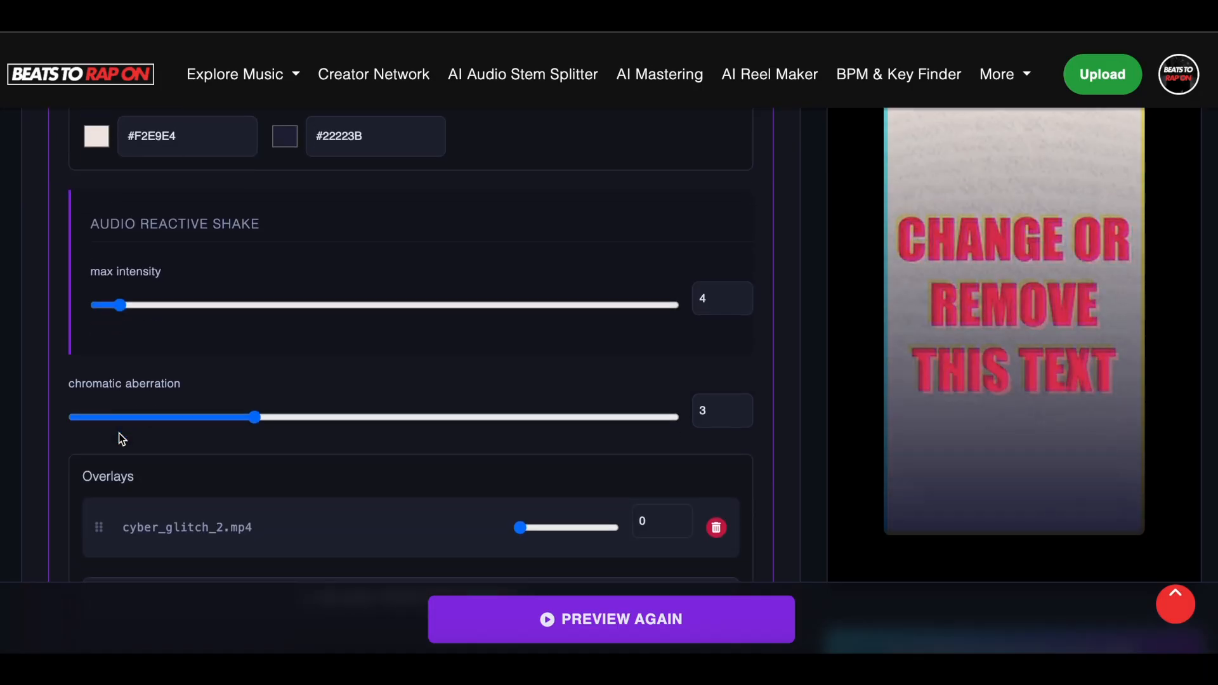
{"action": "left_click_drag", "start_coordinate": [254, 418], "coordinate": [612, 424]}
Set the Glitch Hop text color to the dark green #09620B
{"action": "scroll", "coordinate": [619, 417], "scroll_direction": "down", "scroll_amount": 9}
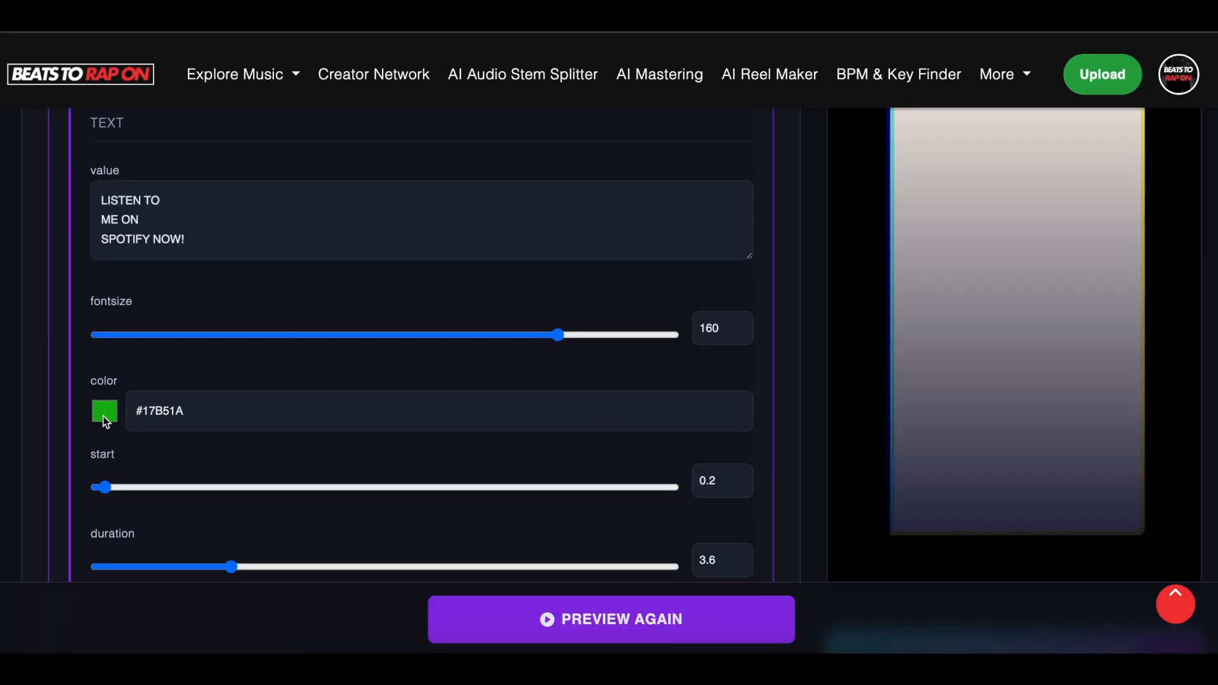
{"action": "left_click", "coordinate": [105, 414]}
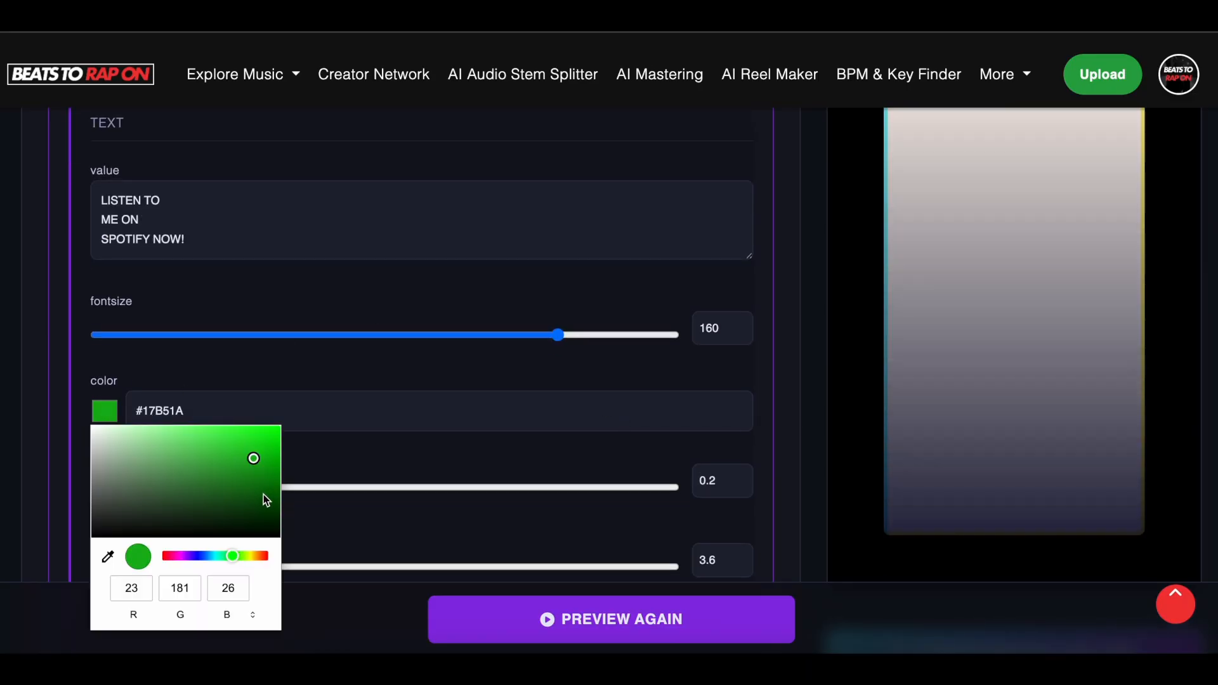
{"action": "left_click", "coordinate": [264, 495]}
{"action": "key", "text": "Return"}
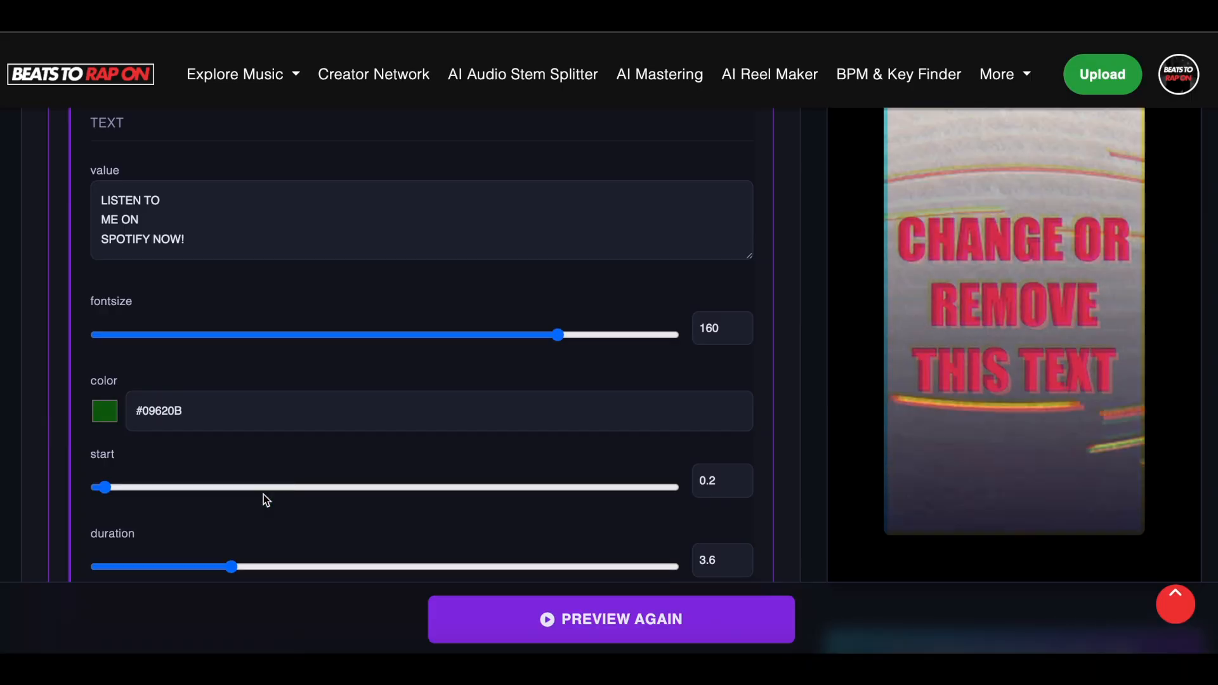
Set the first Glitch Hop backdrop color to the orange #DB5006
{"action": "scroll", "coordinate": [363, 448], "scroll_direction": "down", "scroll_amount": 3}
{"action": "scroll", "coordinate": [363, 448], "scroll_direction": "up", "scroll_amount": 15}
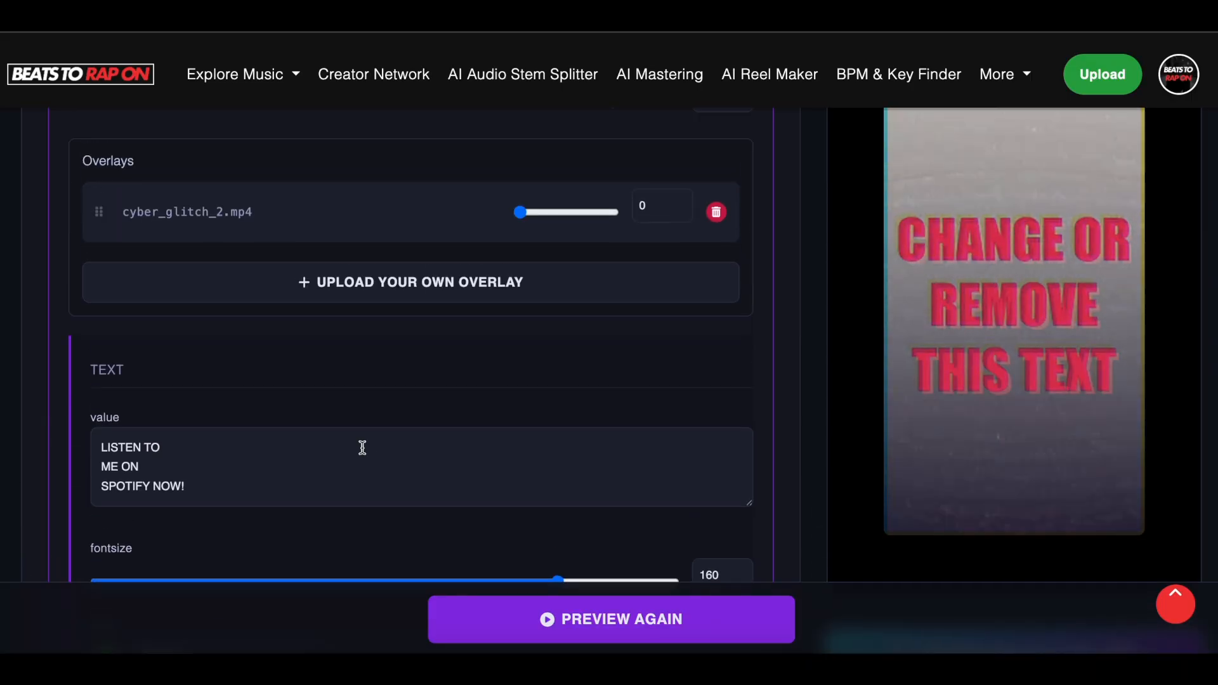
{"action": "scroll", "coordinate": [363, 448], "scroll_direction": "up", "scroll_amount": 3}
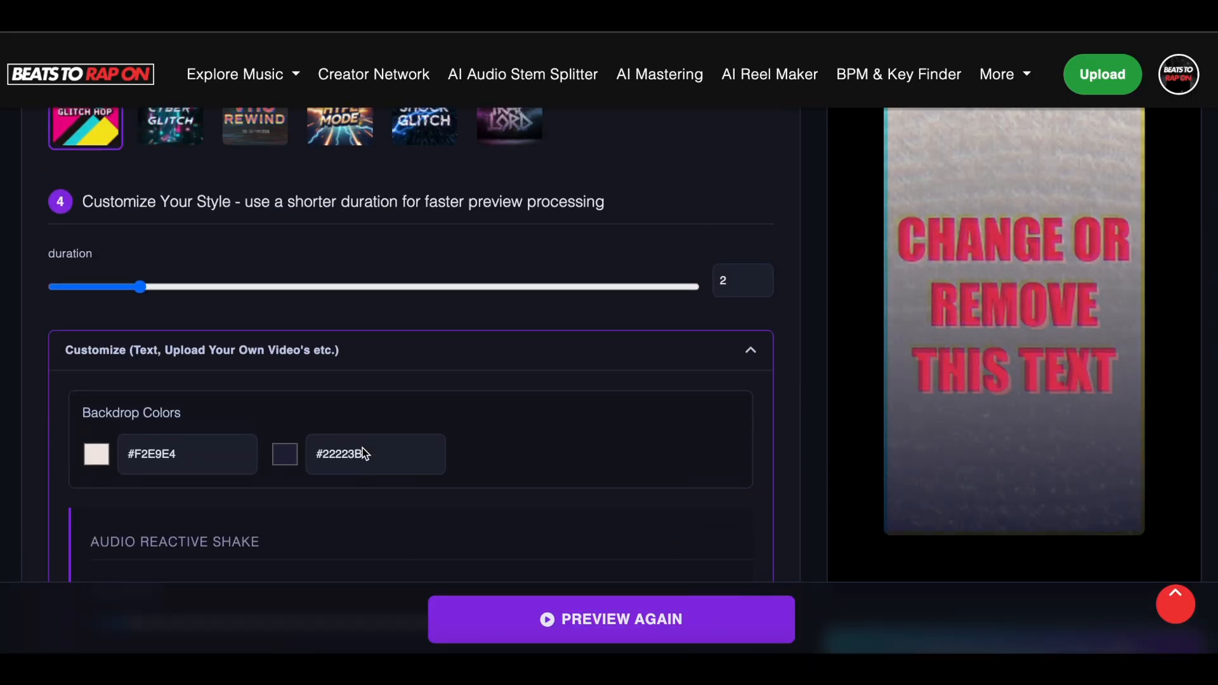
{"action": "left_click", "coordinate": [98, 456]}
{"action": "left_click", "coordinate": [266, 252]}
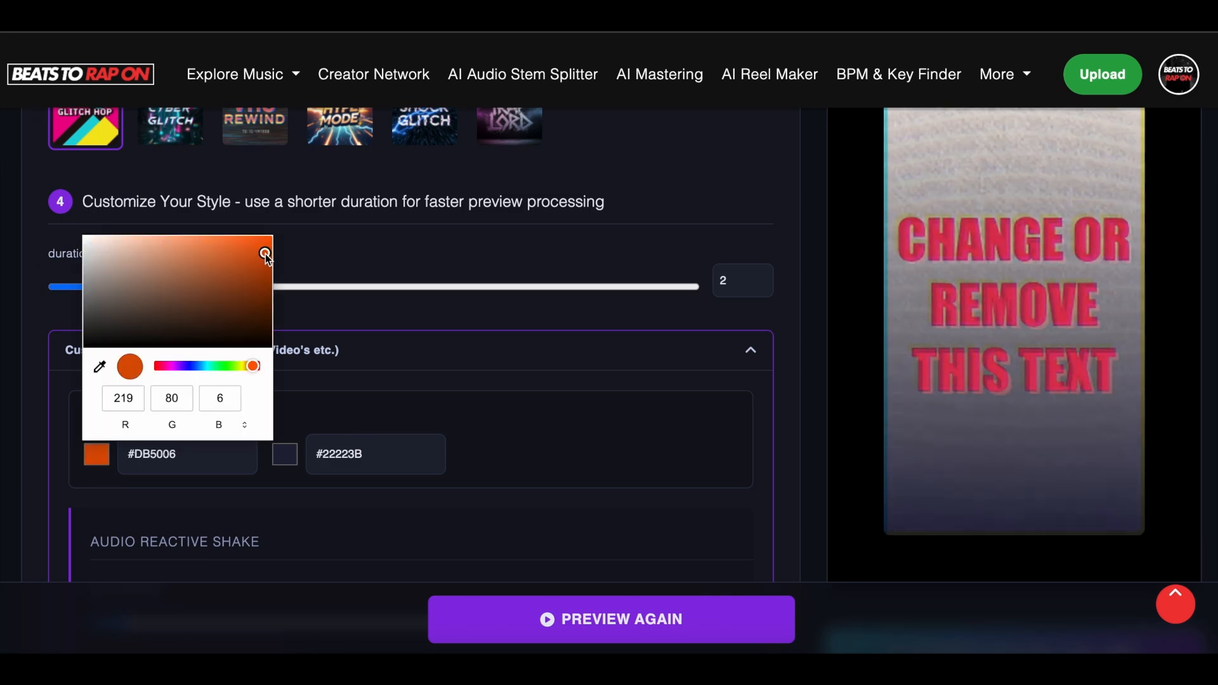
{"action": "left_click", "coordinate": [454, 431]}
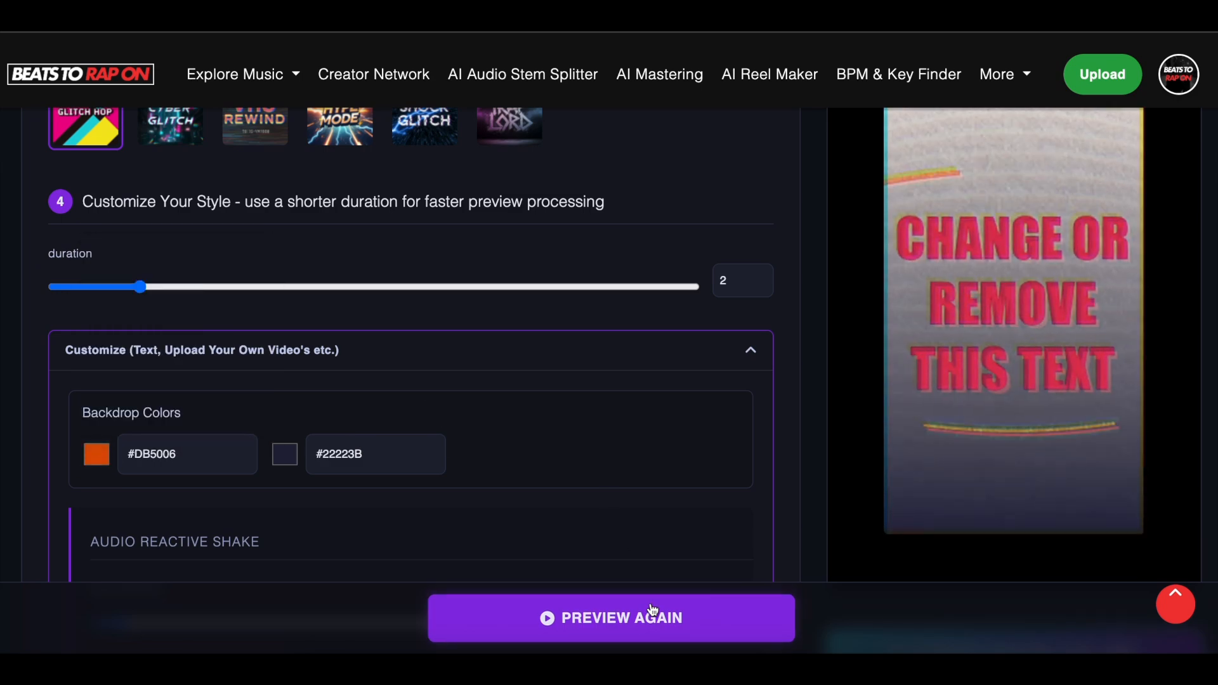
Render the Glitch Hop preview again and play it with its sound briefly turned on
{"action": "scroll", "coordinate": [811, 290], "scroll_direction": "up", "scroll_amount": 10}
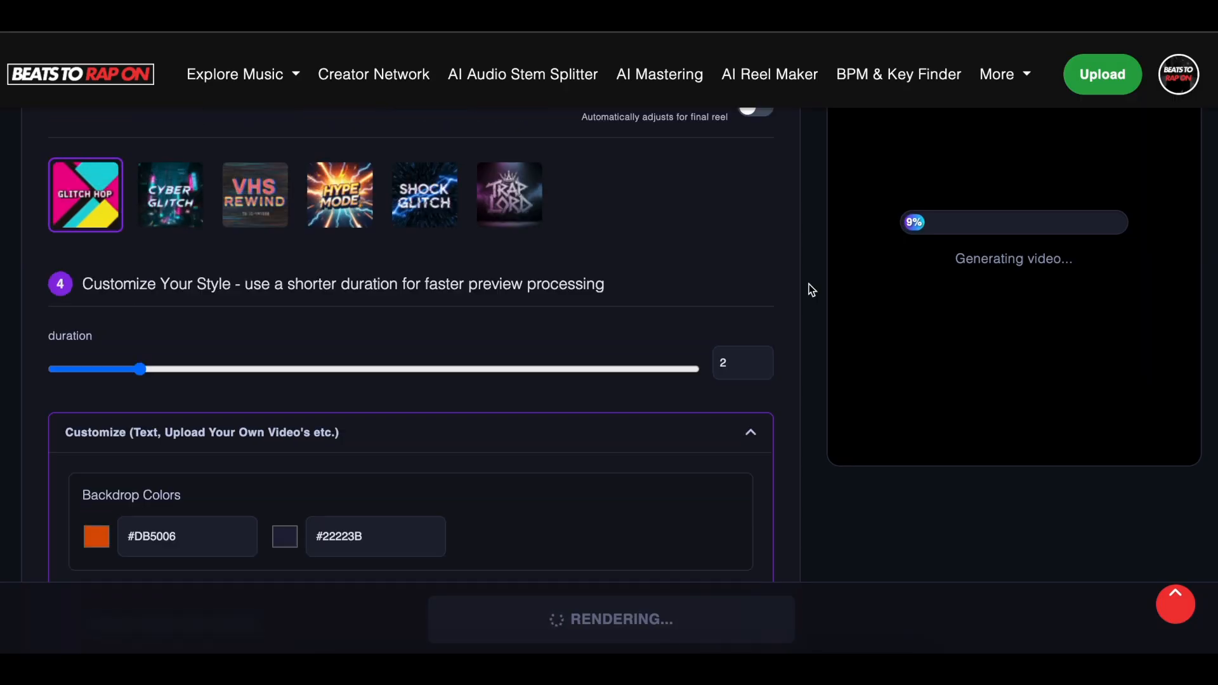
{"action": "scroll", "coordinate": [811, 289], "scroll_direction": "up", "scroll_amount": 1}
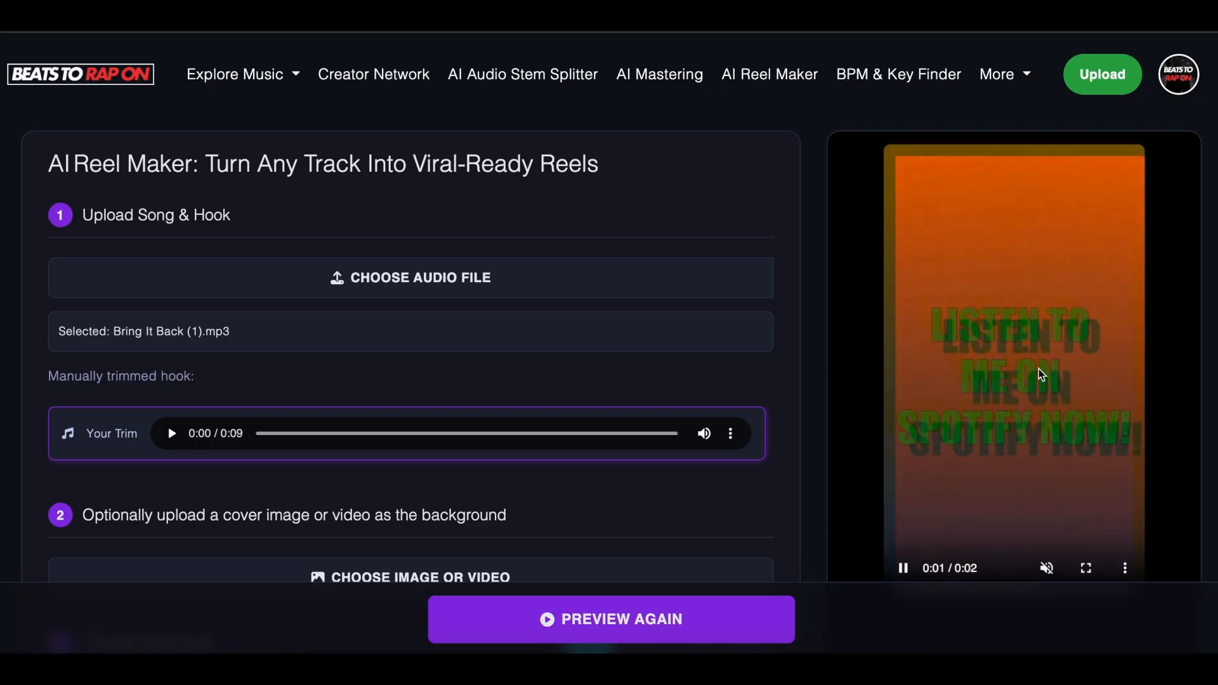
{"action": "scroll", "coordinate": [952, 394], "scroll_direction": "down", "scroll_amount": 2}
{"action": "left_click", "coordinate": [1047, 497]}
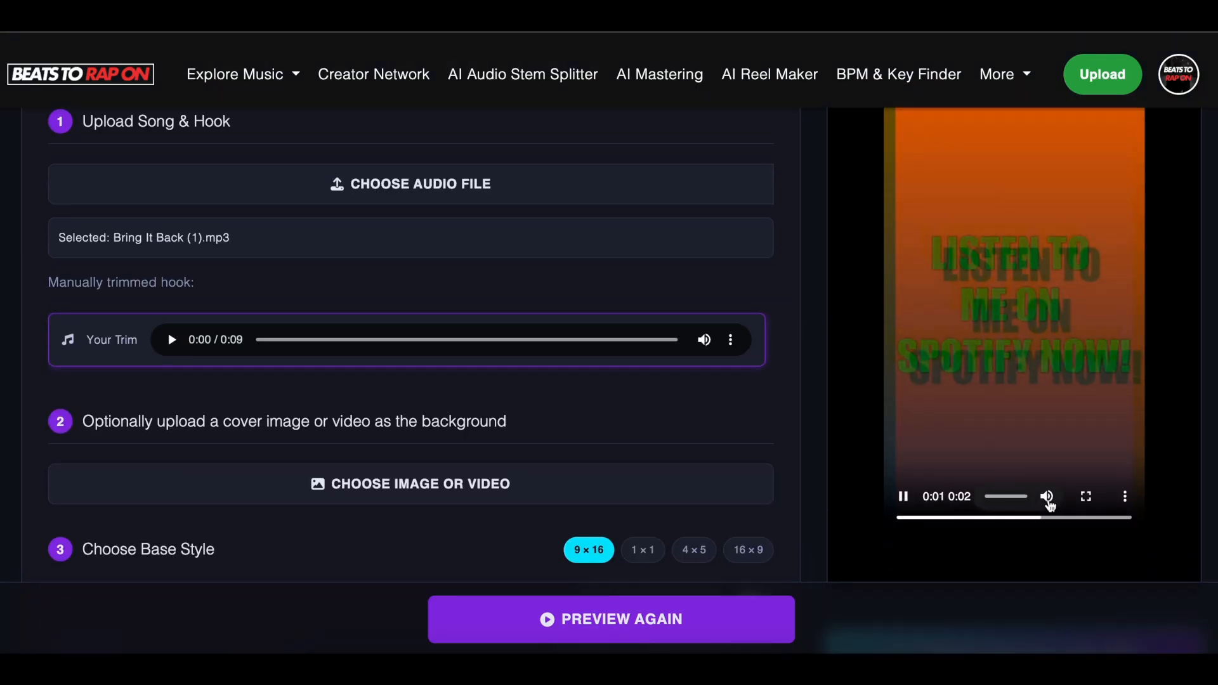
{"action": "left_click", "coordinate": [1047, 496]}
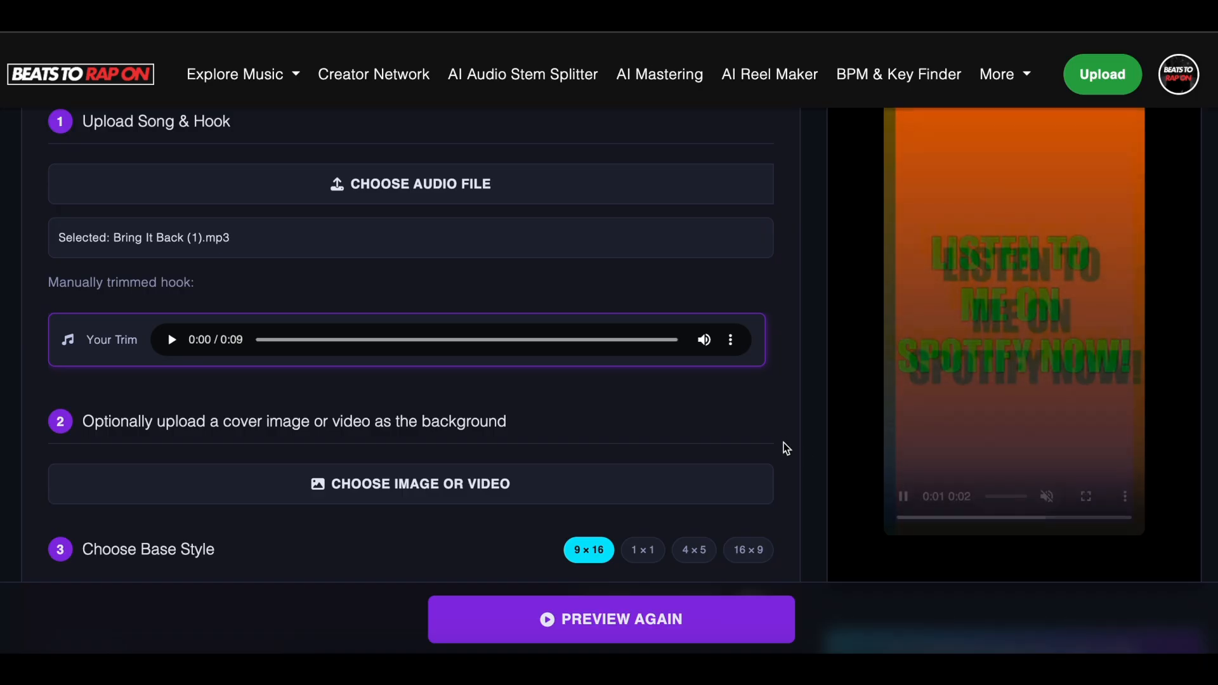
Upload image_large_c8e46b26-e4c0-4be3-9b5f-1776727c6eb1.jpeg as the reel's background image
{"action": "scroll", "coordinate": [787, 452], "scroll_direction": "down", "scroll_amount": 10}
{"action": "scroll", "coordinate": [787, 452], "scroll_direction": "down", "scroll_amount": 7}
{"action": "scroll", "coordinate": [787, 452], "scroll_direction": "up", "scroll_amount": 6}
{"action": "scroll", "coordinate": [787, 452], "scroll_direction": "up", "scroll_amount": 10}
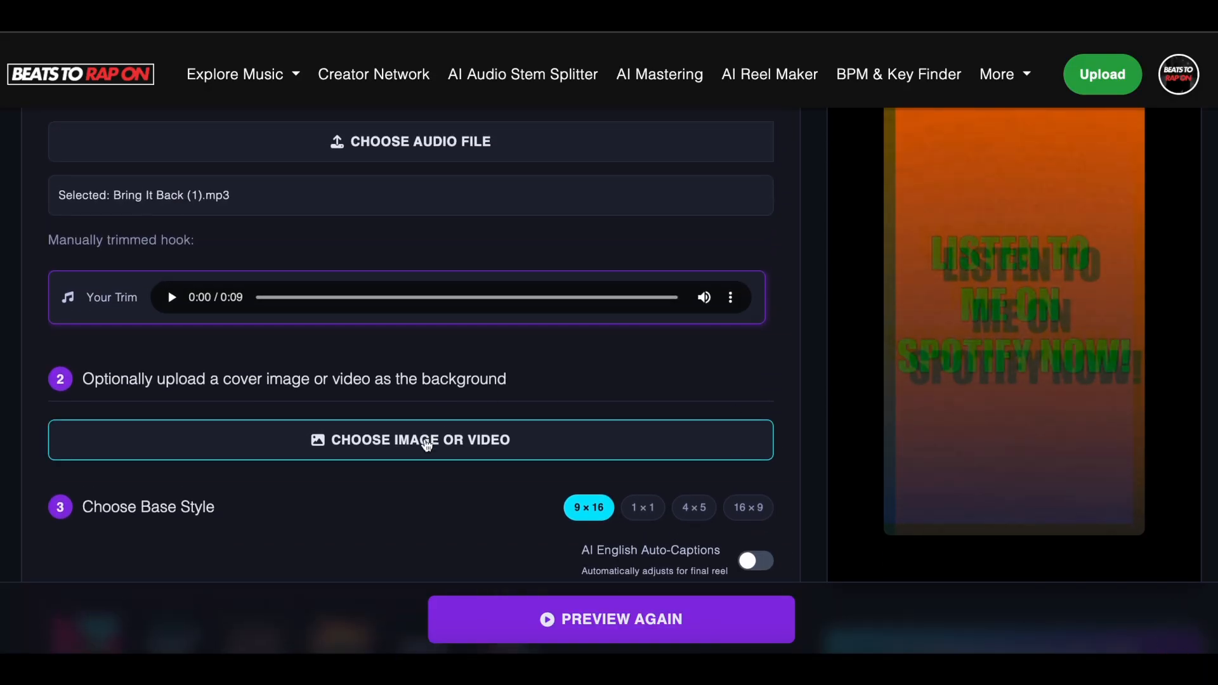
{"action": "left_click", "coordinate": [427, 444]}
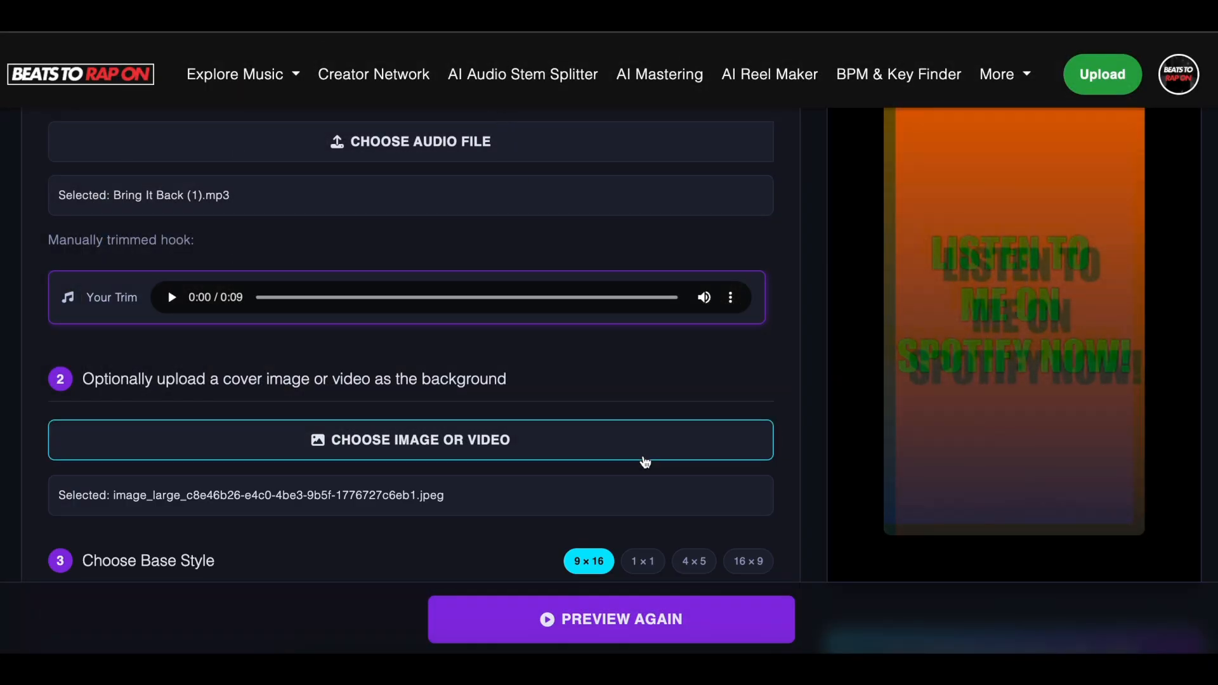
{"action": "scroll", "coordinate": [645, 462], "scroll_direction": "down", "scroll_amount": 1}
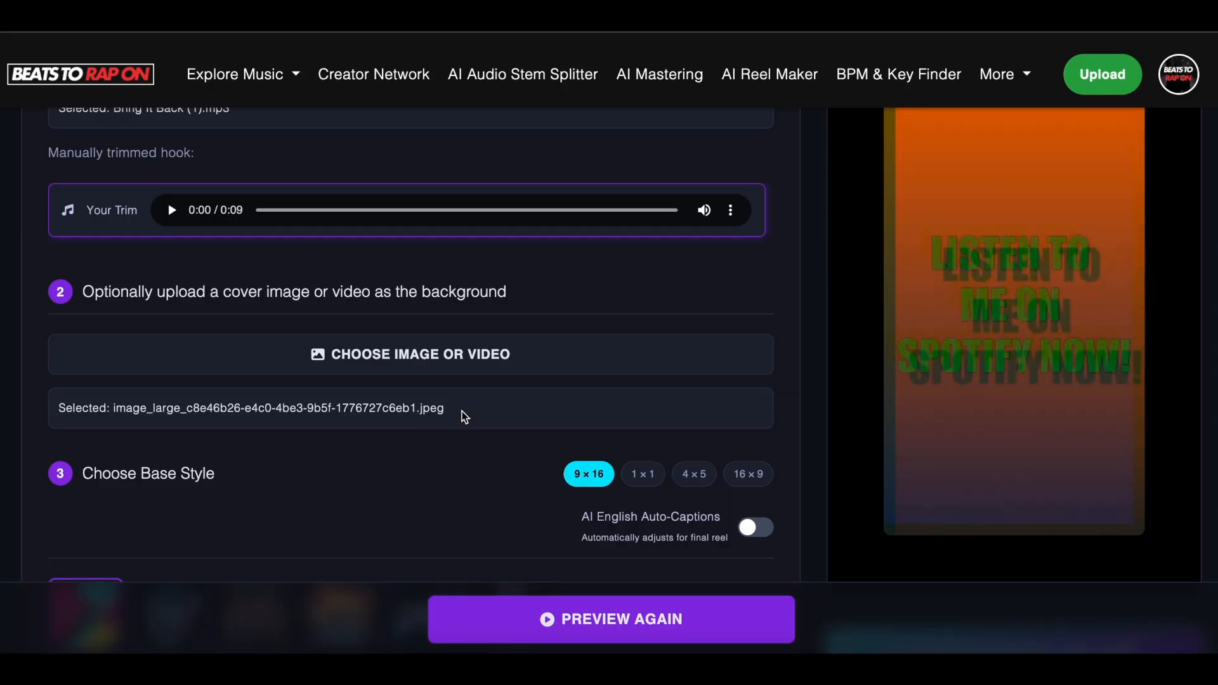
{"action": "left_click_drag", "start_coordinate": [465, 414], "coordinate": [262, 408]}
{"action": "left_click", "coordinate": [444, 460]}
Render a preview with the uploaded background image and check it with the sound briefly turned on
{"action": "left_click", "coordinate": [593, 619]}
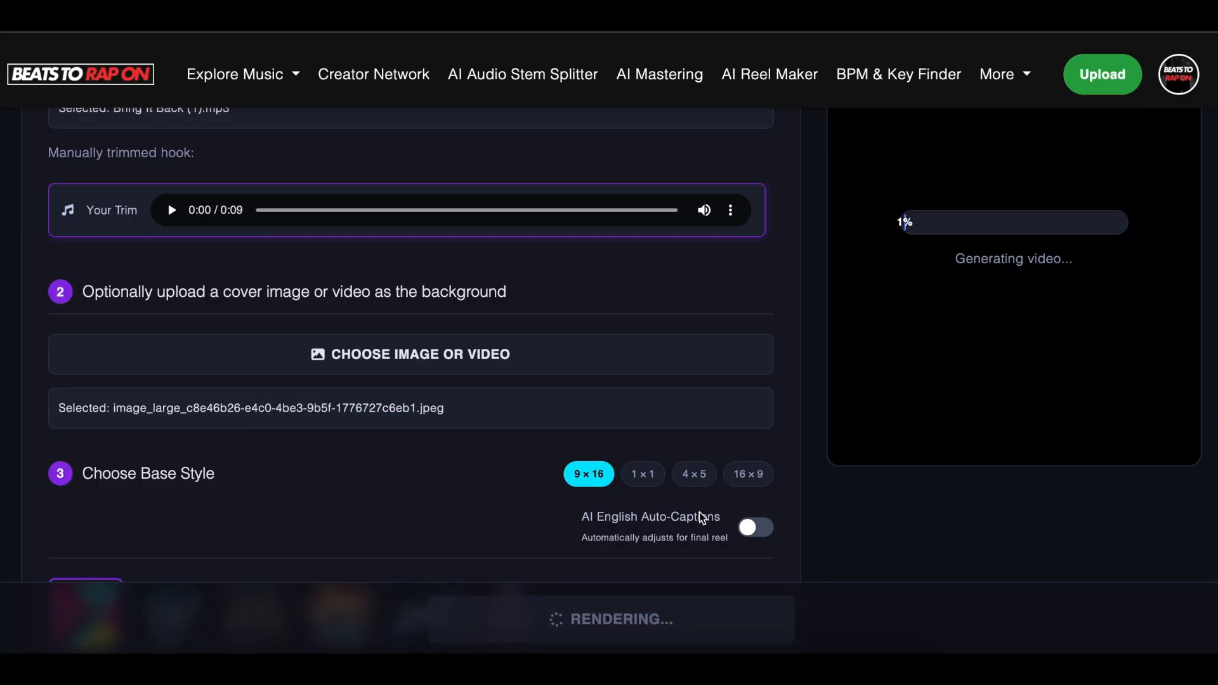
{"action": "scroll", "coordinate": [781, 366], "scroll_direction": "up", "scroll_amount": 2}
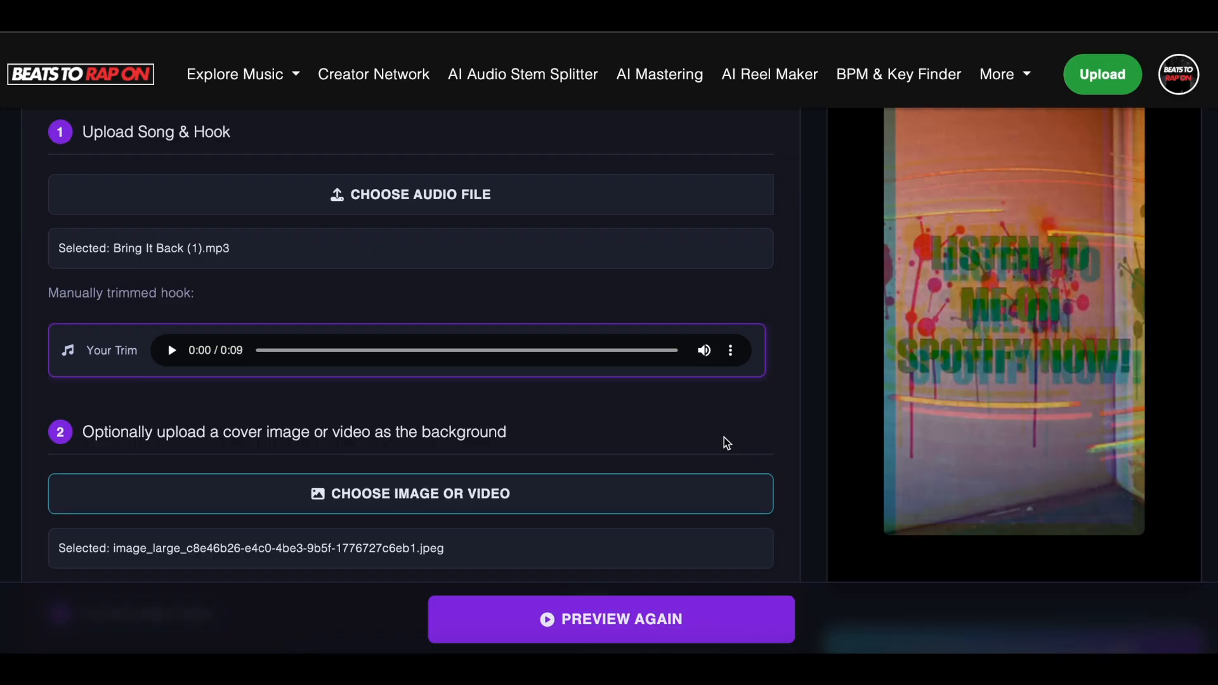
{"action": "left_click", "coordinate": [1046, 497]}
{"action": "left_click", "coordinate": [1046, 498]}
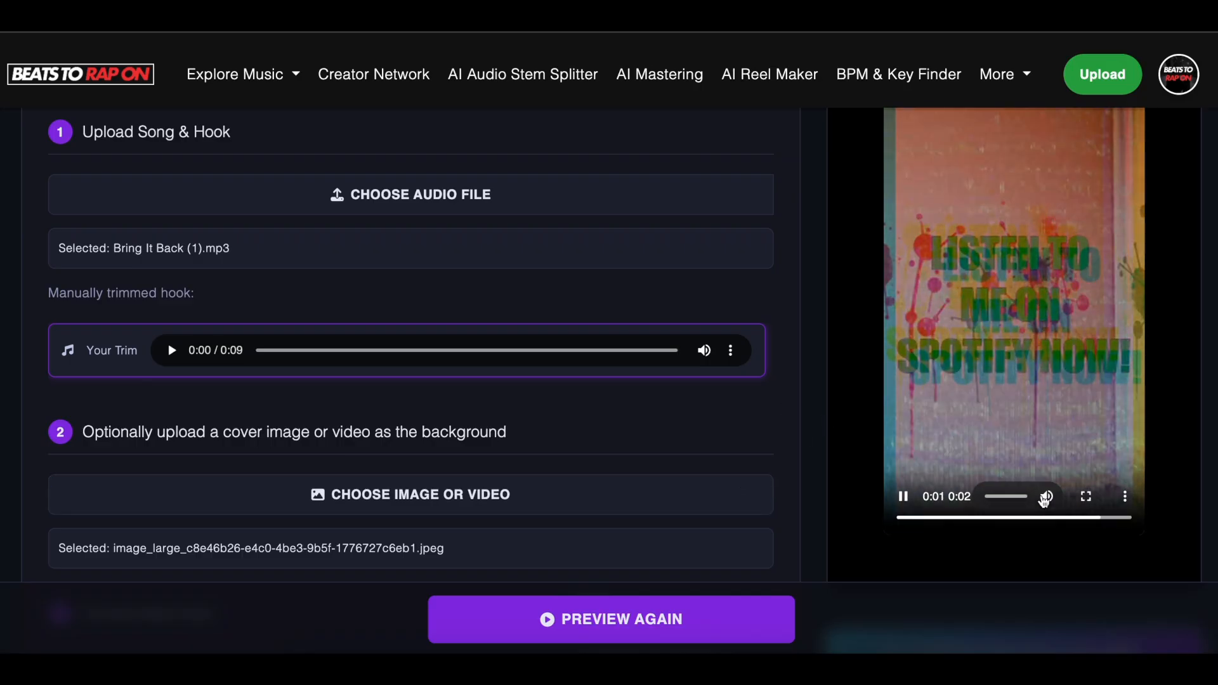
Change the reel's aspect ratio to 1 × 1 and render a new preview
{"action": "scroll", "coordinate": [804, 400], "scroll_direction": "down", "scroll_amount": 5}
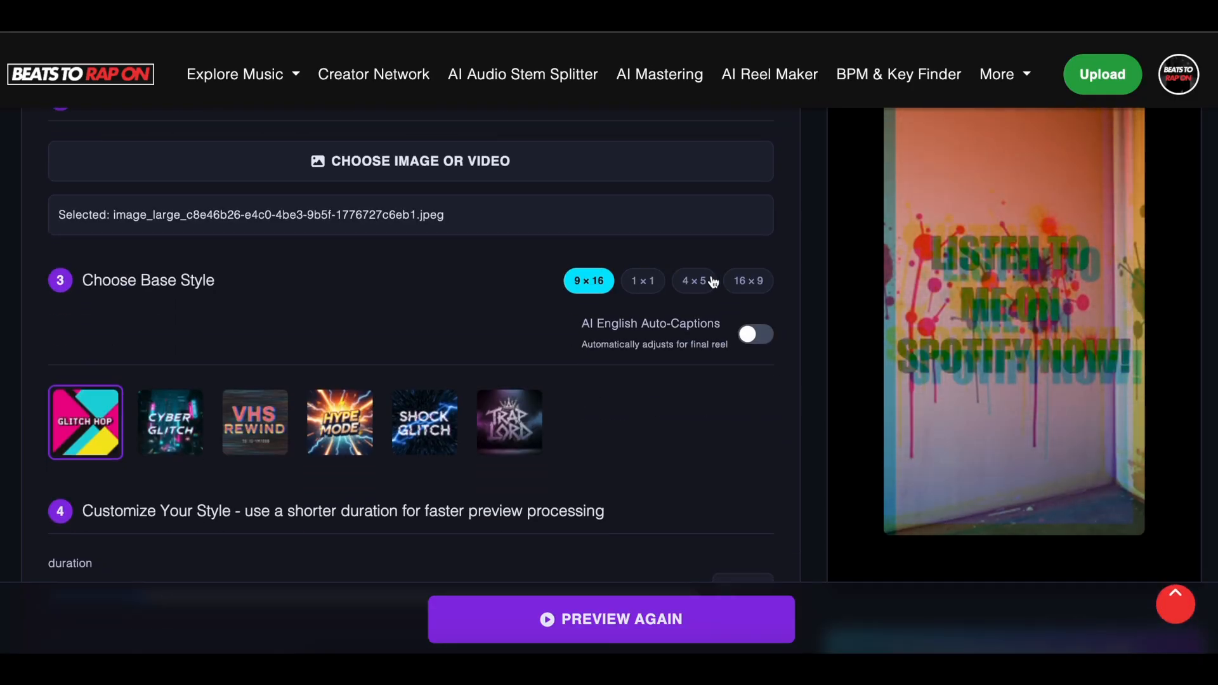
{"action": "left_click", "coordinate": [638, 286]}
{"action": "left_click", "coordinate": [712, 622]}
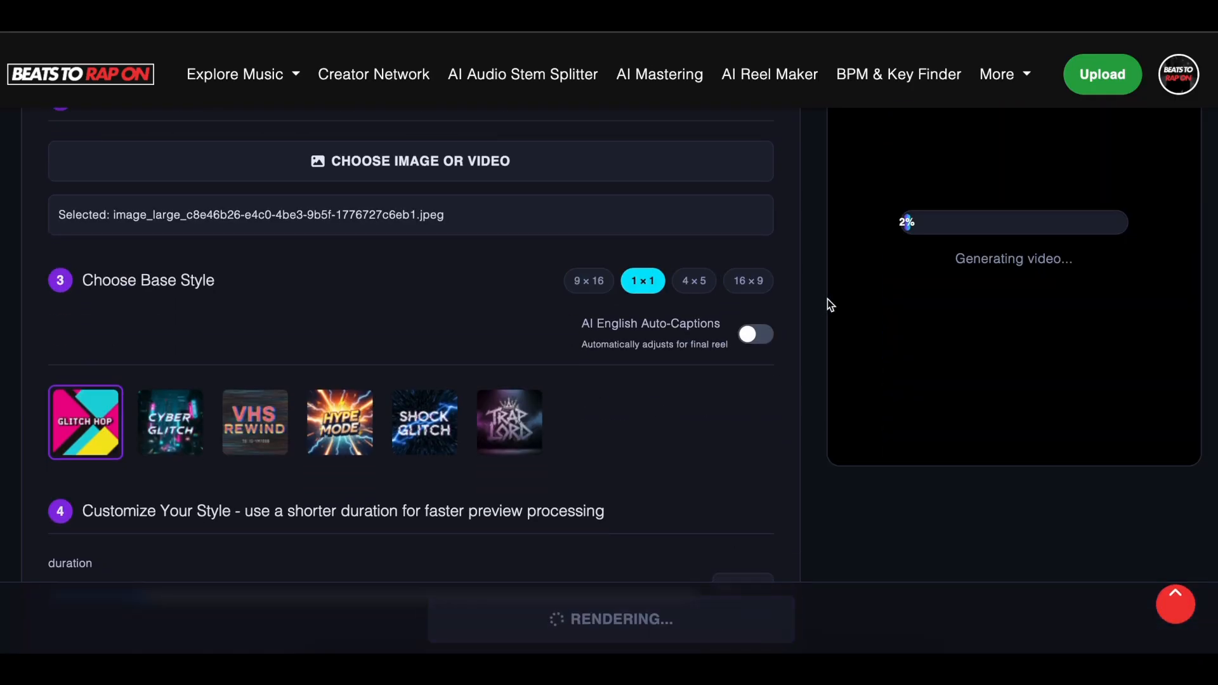
{"action": "scroll", "coordinate": [828, 299], "scroll_direction": "up", "scroll_amount": 4}
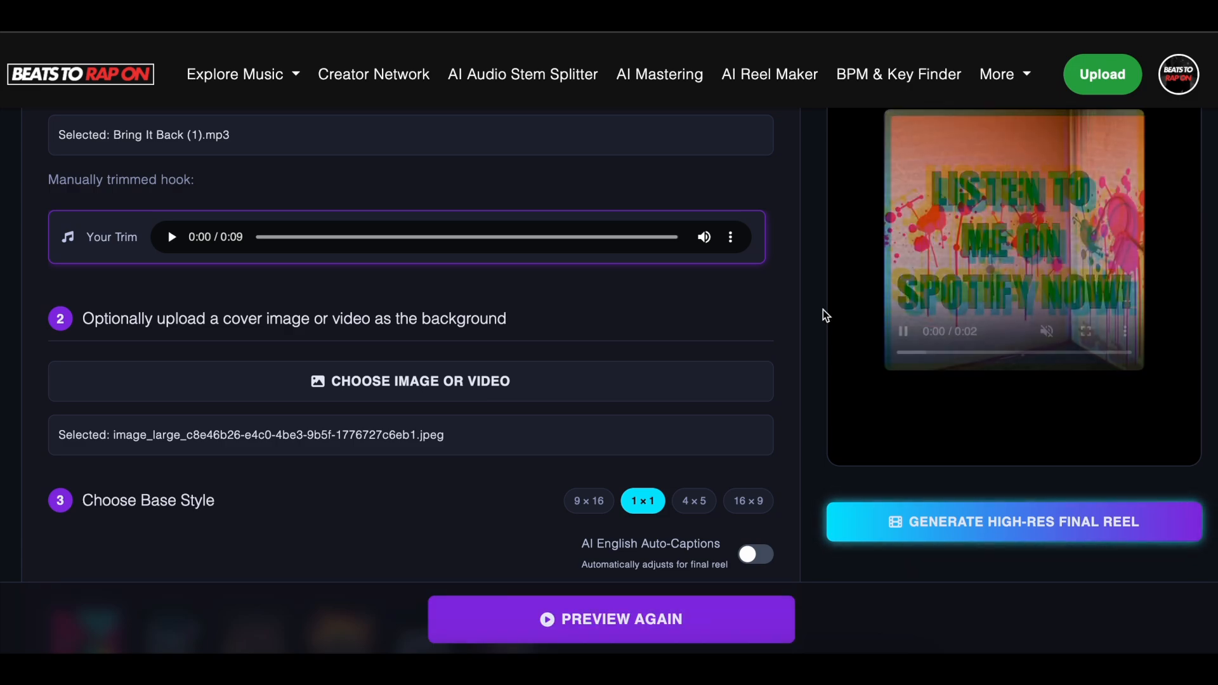
{"action": "scroll", "coordinate": [821, 316], "scroll_direction": "up", "scroll_amount": 2}
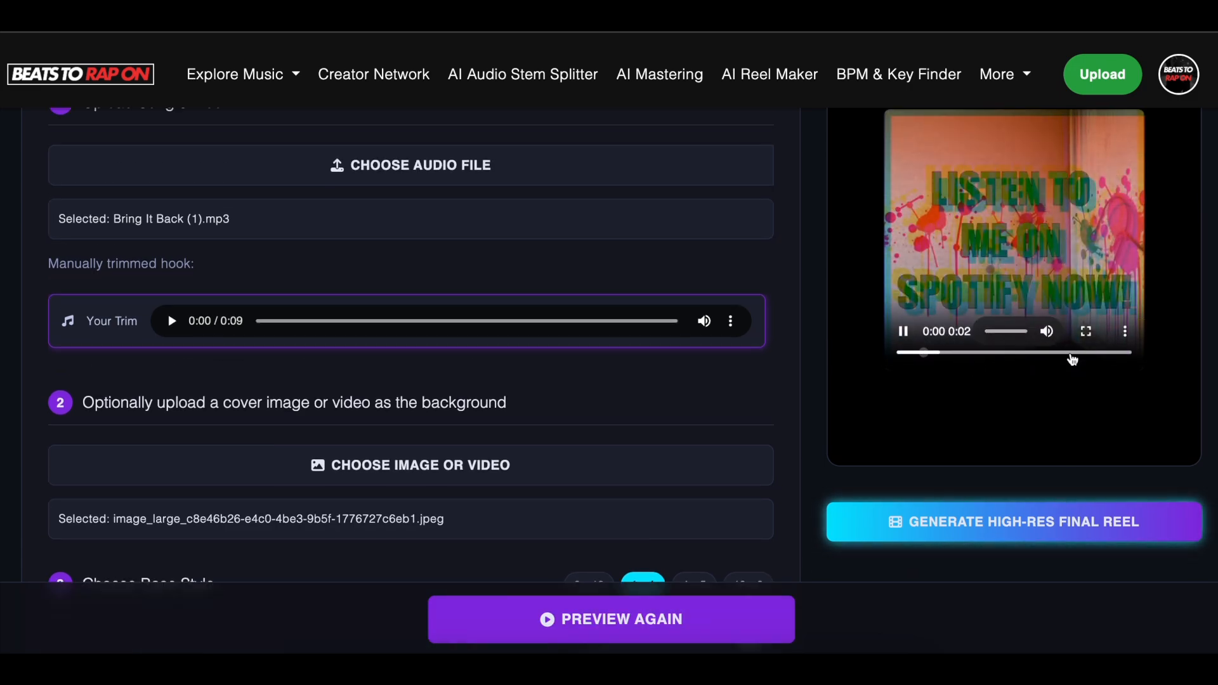
Set the Glitch Hop text color to the orange-red #F04005 and render the preview again
{"action": "scroll", "coordinate": [708, 432], "scroll_direction": "down", "scroll_amount": 15}
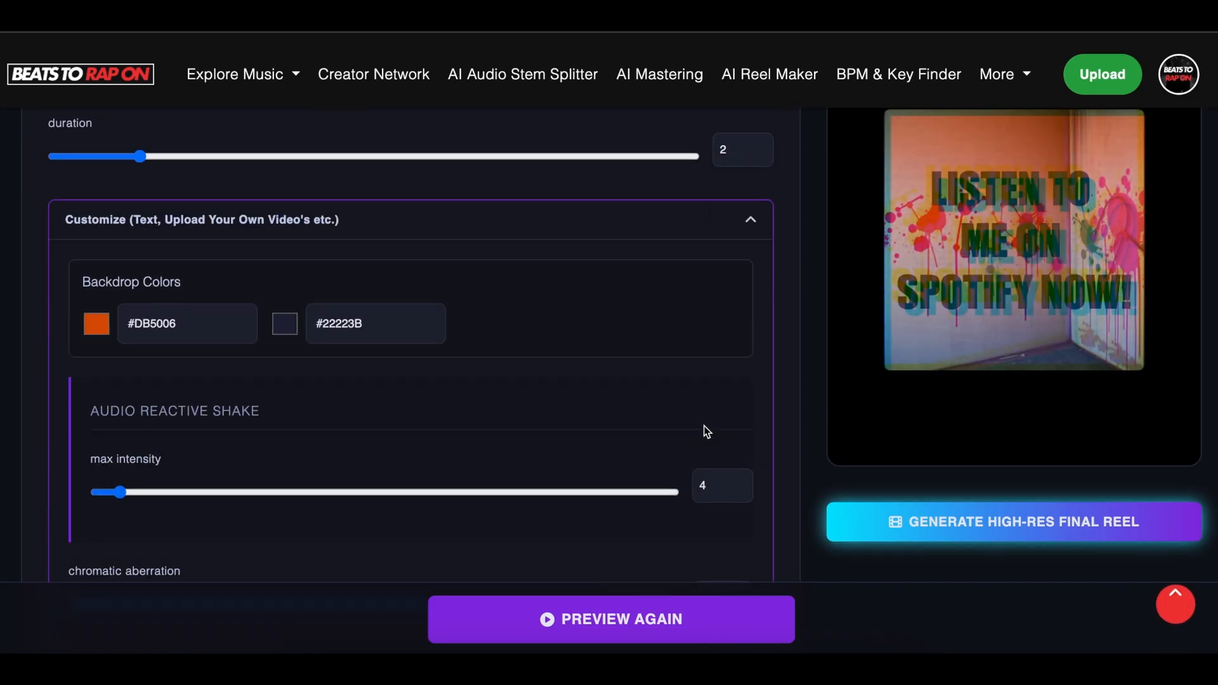
{"action": "left_click", "coordinate": [105, 489]}
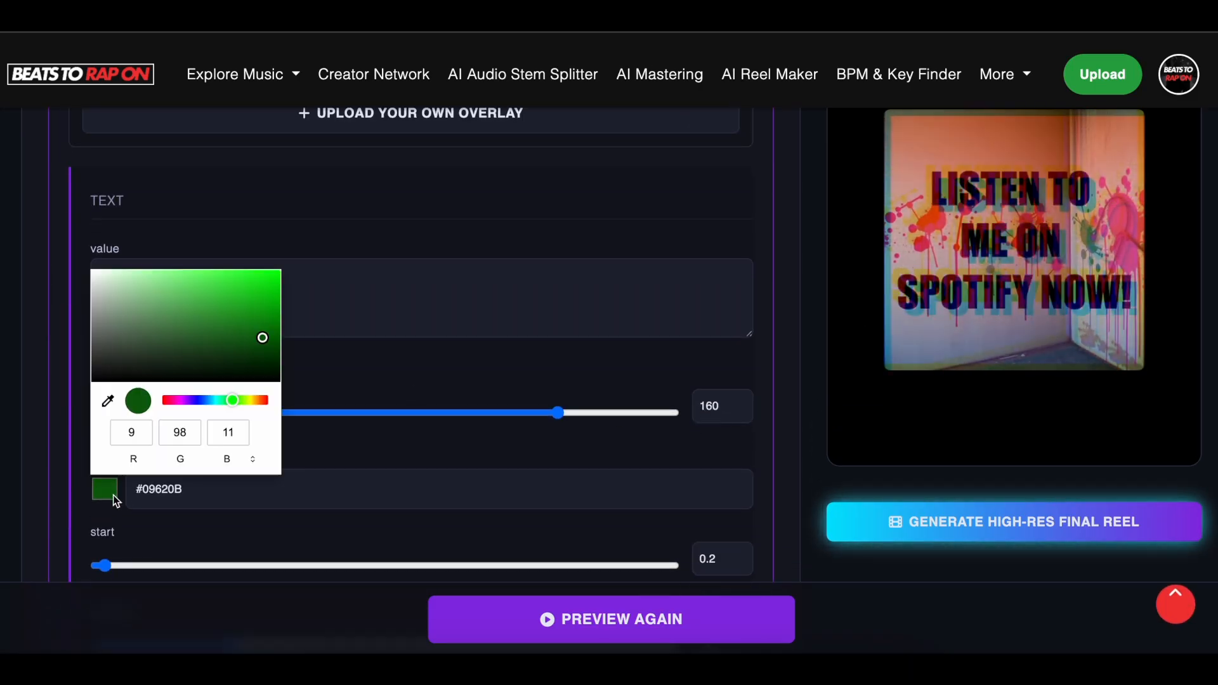
{"action": "left_click", "coordinate": [262, 400]}
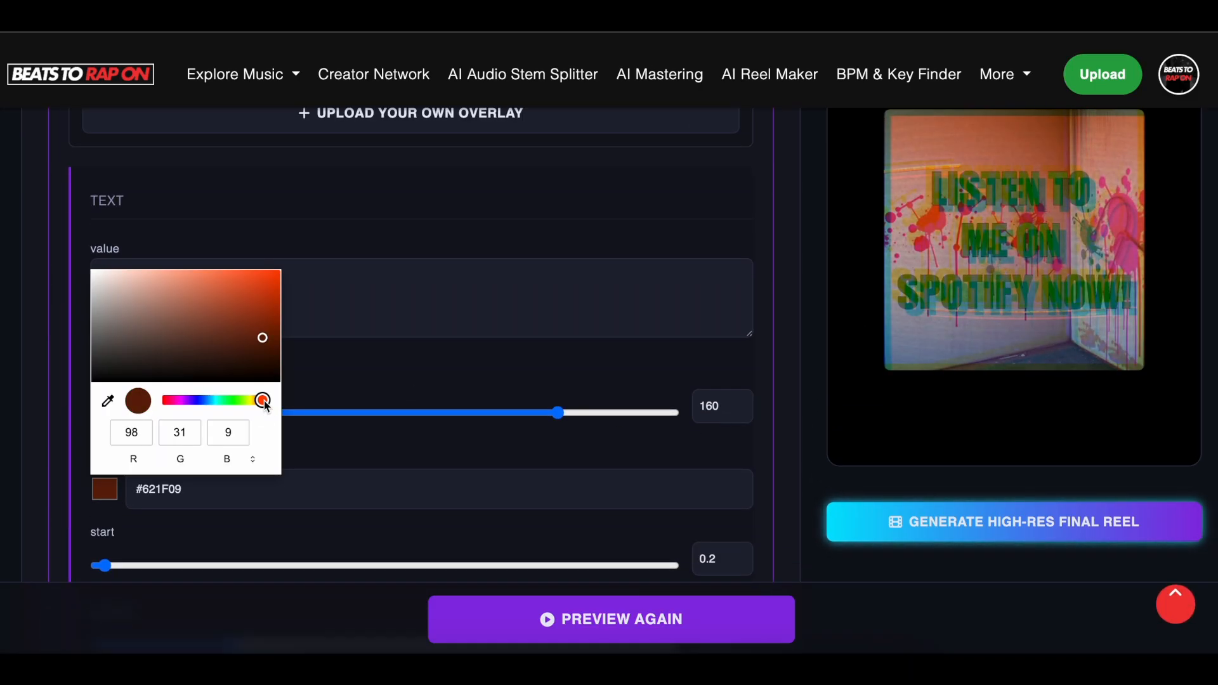
{"action": "left_click", "coordinate": [274, 278]}
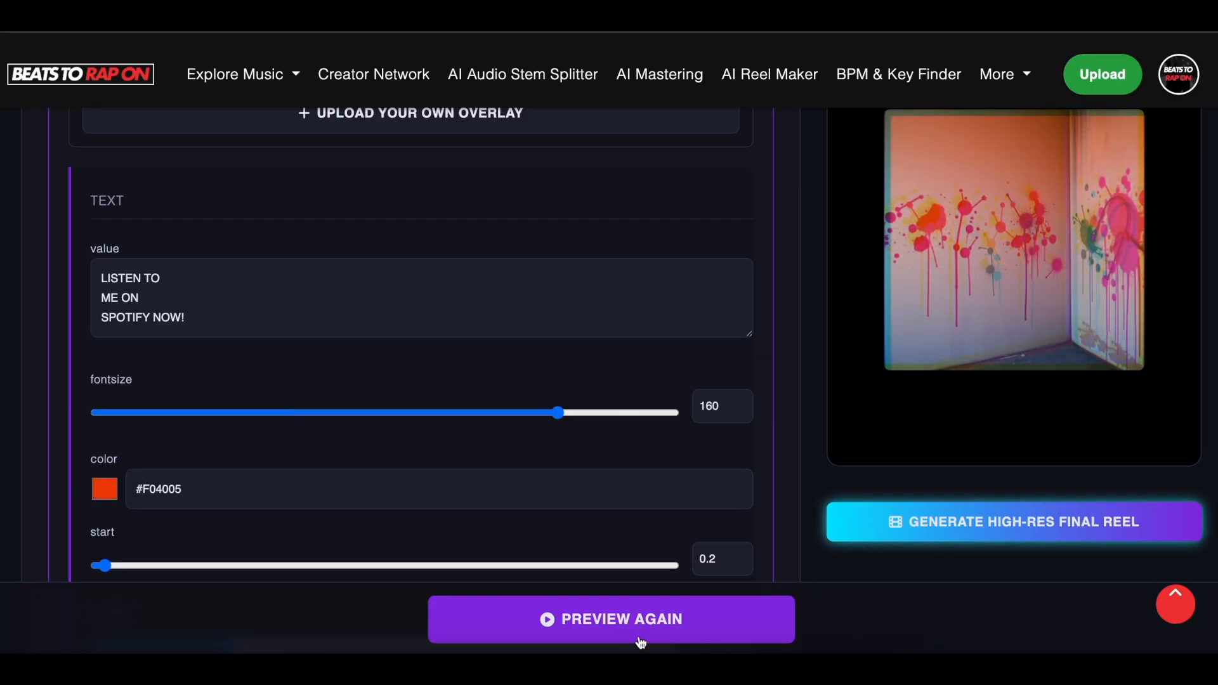
{"action": "left_click", "coordinate": [652, 621]}
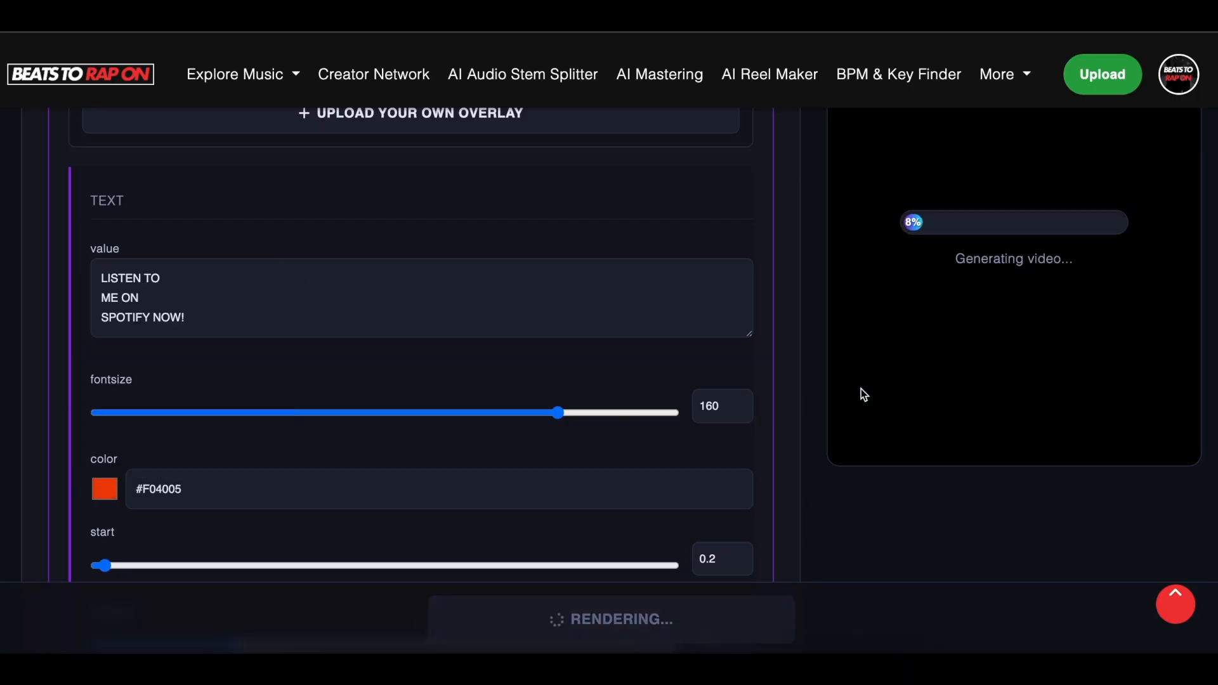
Shorten the Glitch Hop text's duration to 1.5 while the preview renders
{"action": "scroll", "coordinate": [862, 390], "scroll_direction": "down", "scroll_amount": 3}
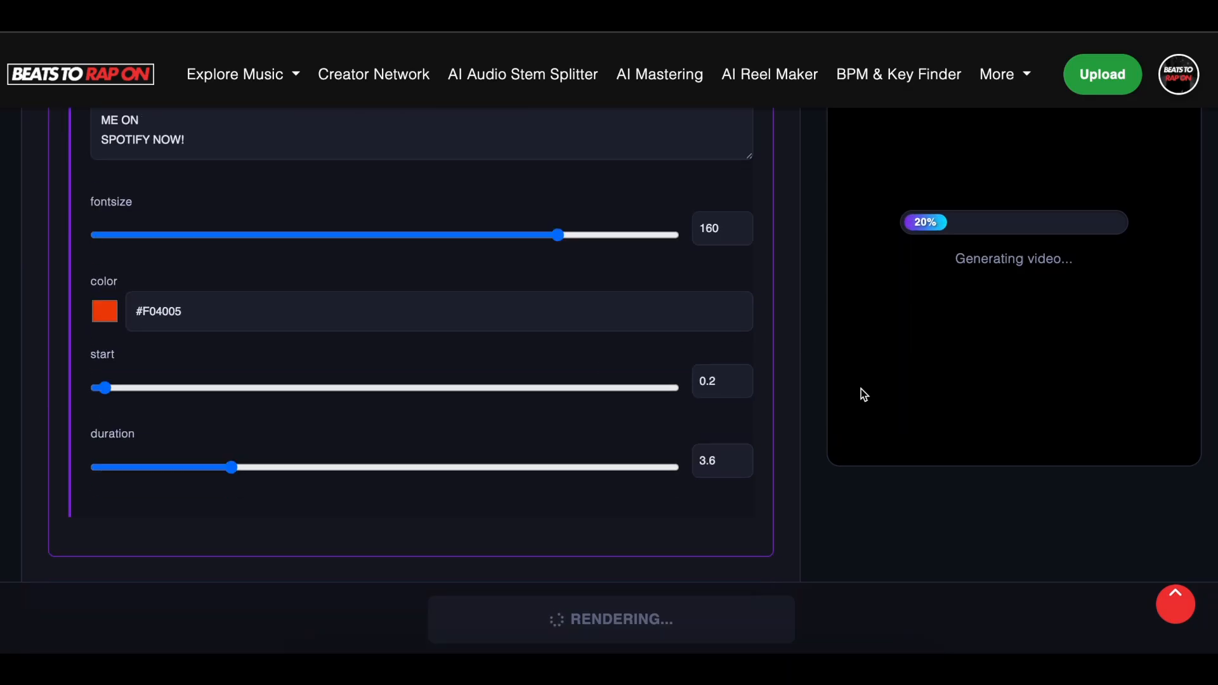
{"action": "left_click_drag", "start_coordinate": [230, 463], "coordinate": [155, 467]}
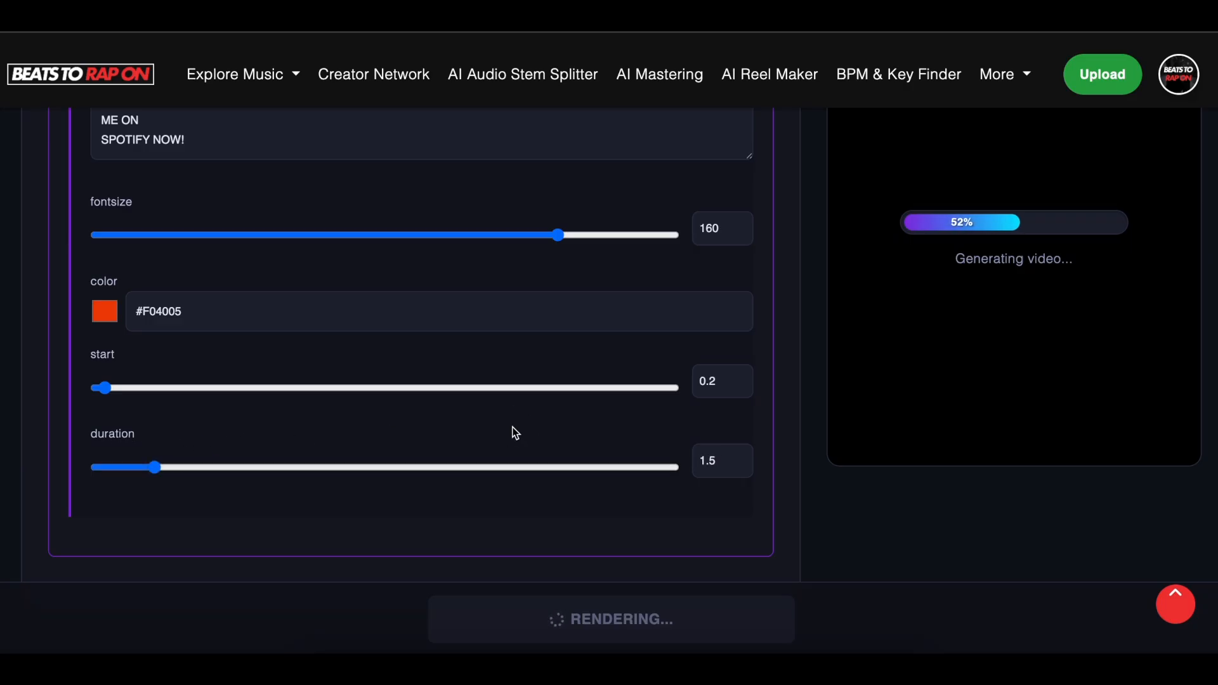
{"action": "scroll", "coordinate": [741, 410], "scroll_direction": "up", "scroll_amount": 1}
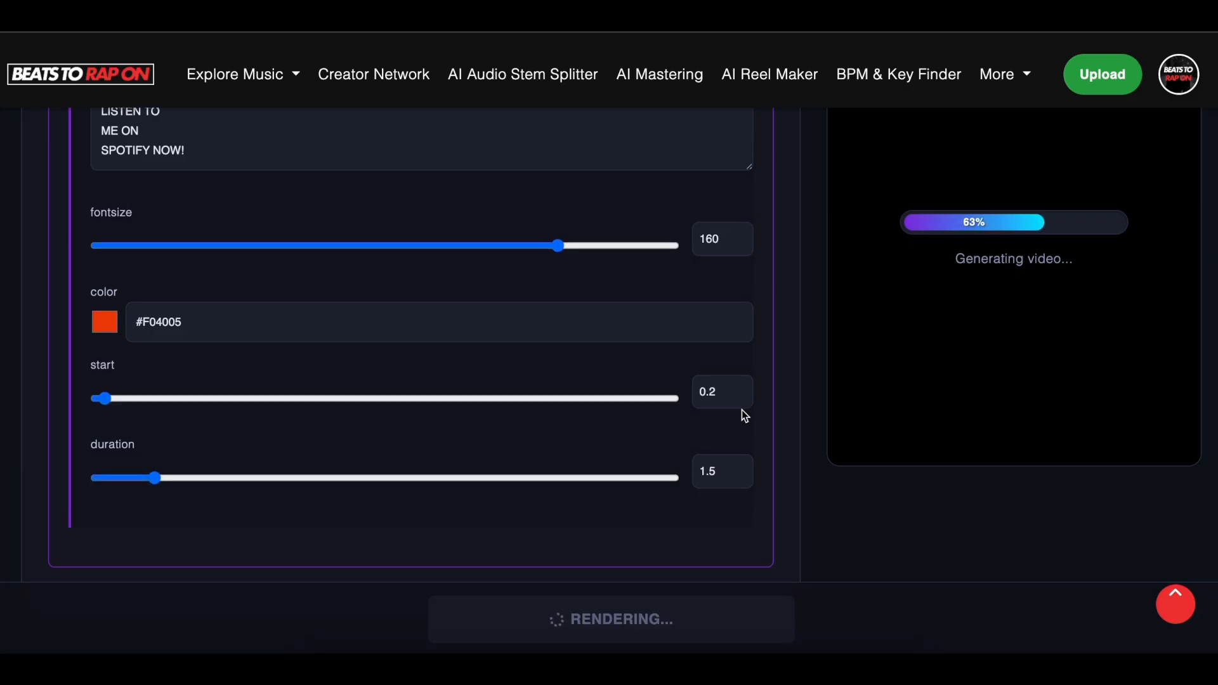
{"action": "left_click_drag", "start_coordinate": [960, 259], "coordinate": [1059, 260]}
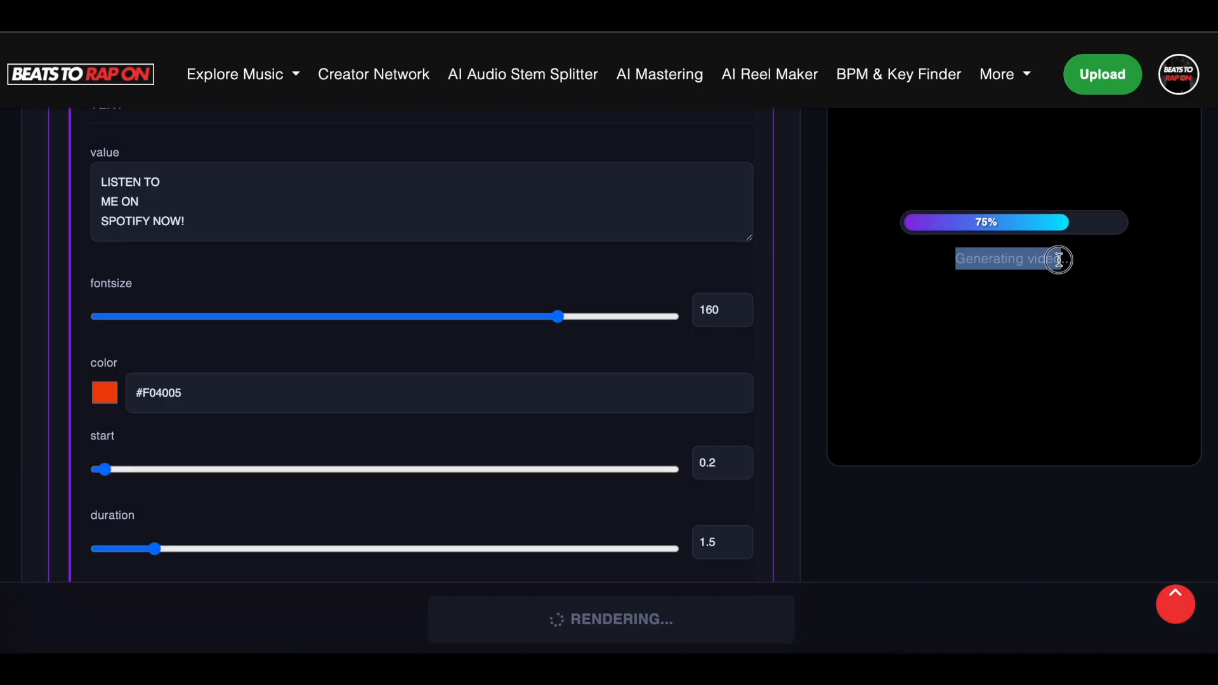
{"action": "left_click", "coordinate": [823, 275]}
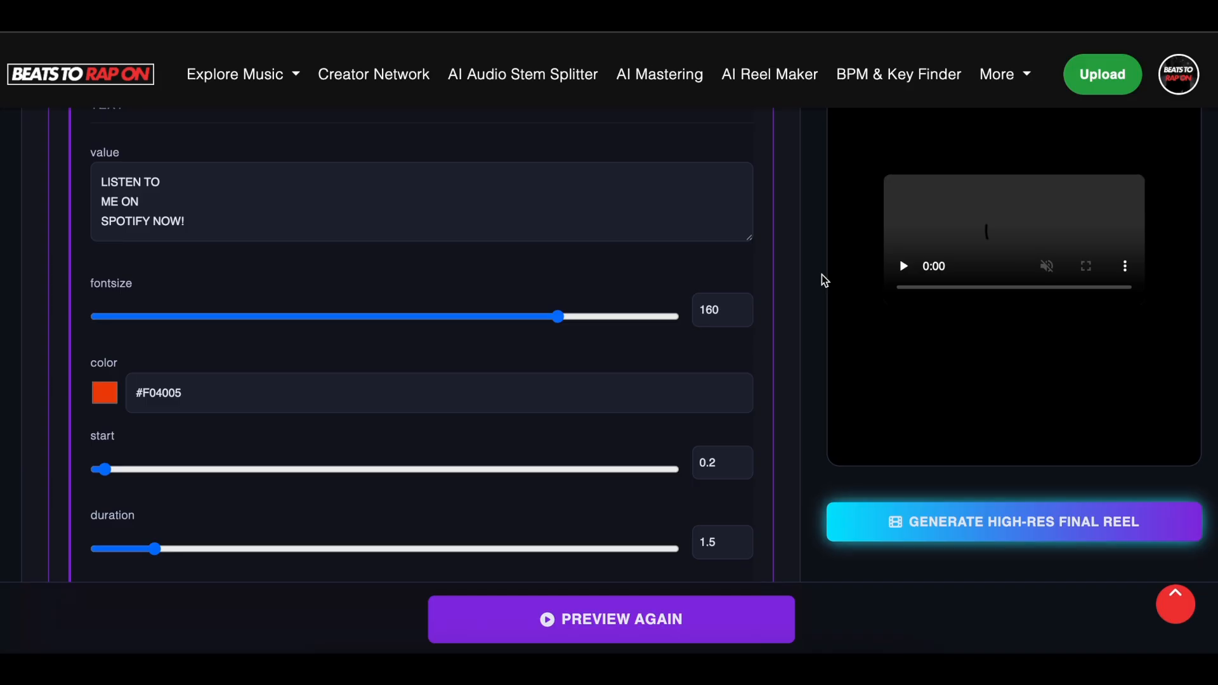
Switch the base style to VHS Rewind and set its chromatic aberration to 8
{"action": "scroll", "coordinate": [821, 275], "scroll_direction": "up", "scroll_amount": 3}
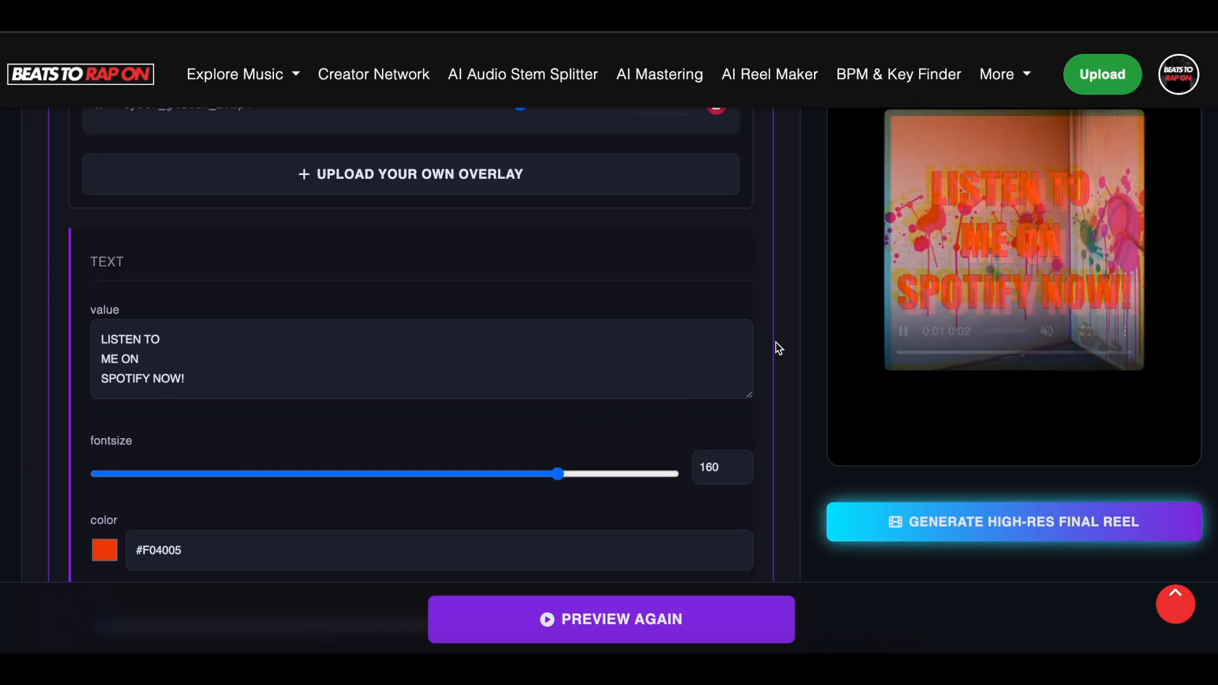
{"action": "scroll", "coordinate": [778, 346], "scroll_direction": "up", "scroll_amount": 12}
{"action": "scroll", "coordinate": [778, 345], "scroll_direction": "up", "scroll_amount": 3}
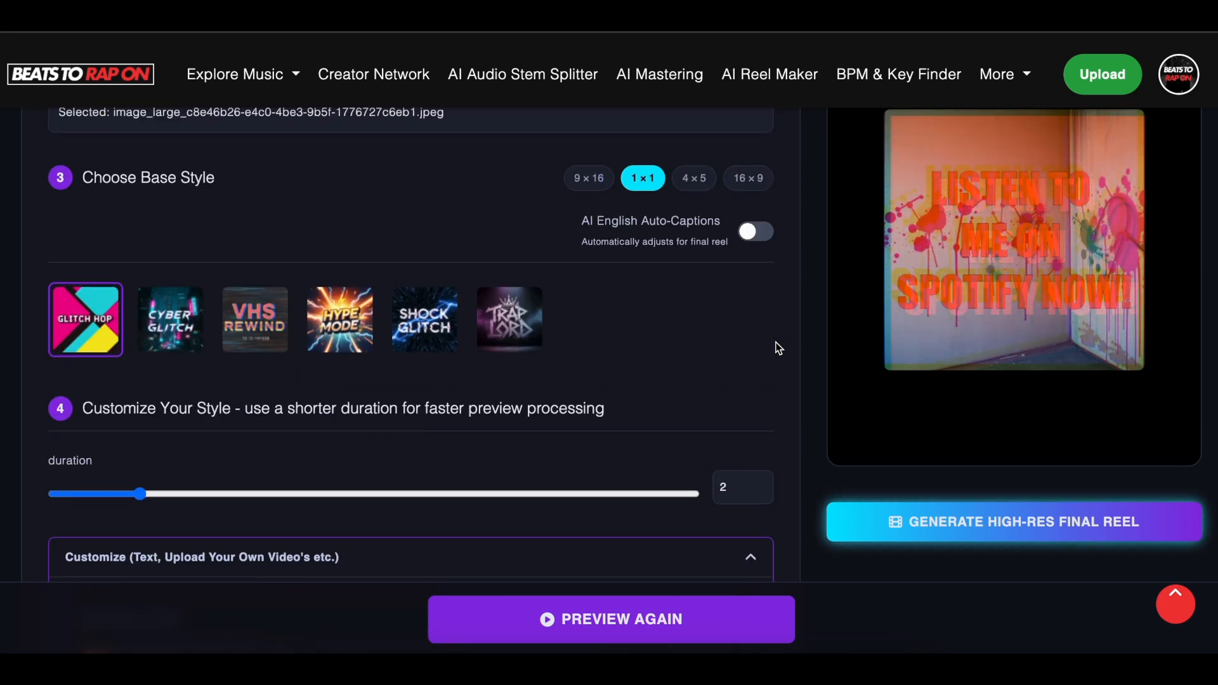
{"action": "left_click", "coordinate": [266, 325]}
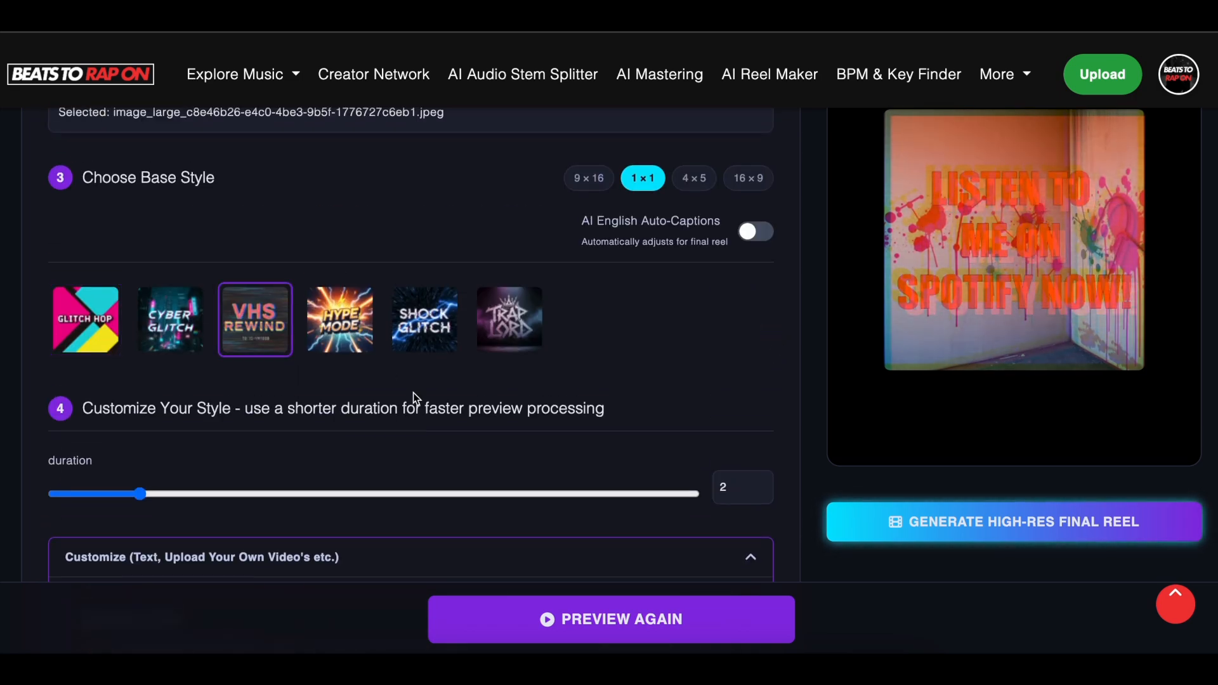
{"action": "scroll", "coordinate": [414, 393], "scroll_direction": "down", "scroll_amount": 6}
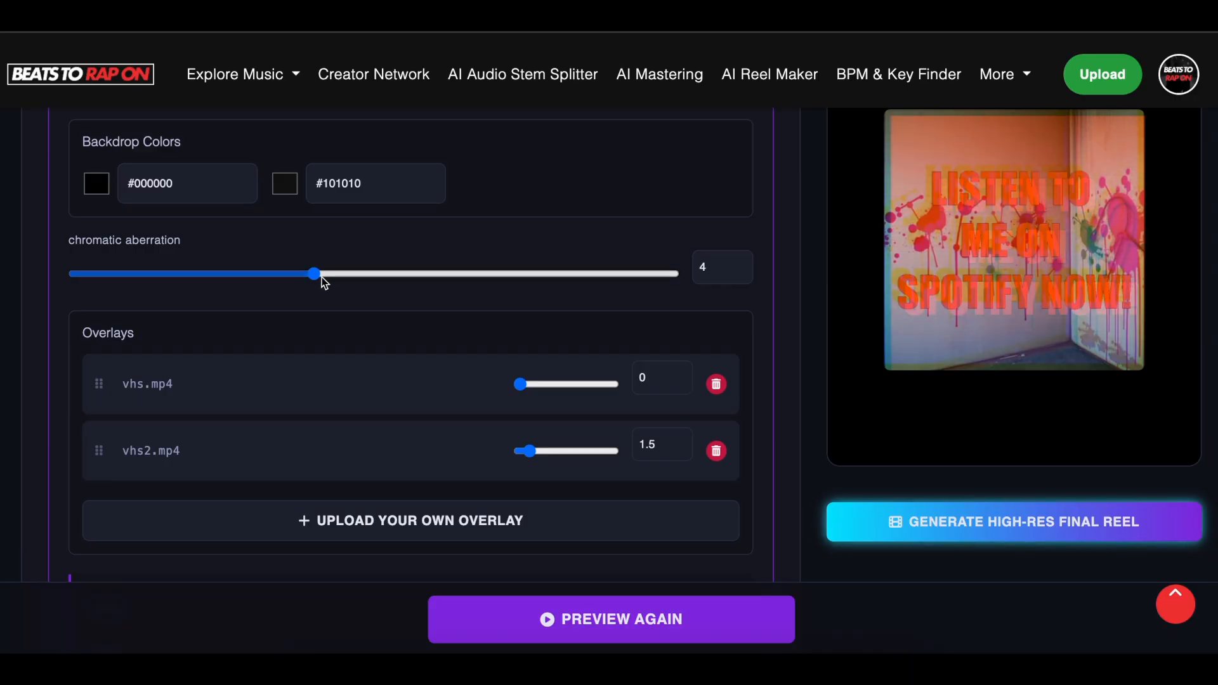
{"action": "left_click_drag", "start_coordinate": [315, 274], "coordinate": [544, 277]}
{"action": "scroll", "coordinate": [315, 302], "scroll_direction": "up", "scroll_amount": 4}
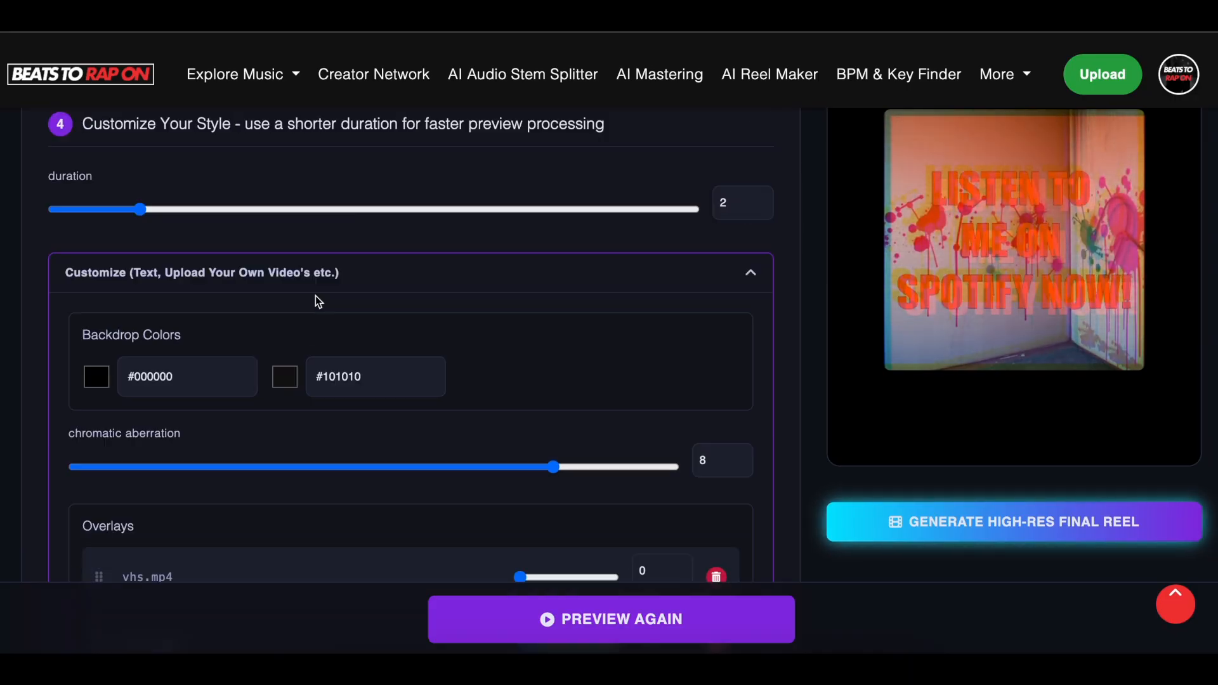
Replace the VHS Rewind placeholder text with "Listen Now" and "On Spotify" on two lines
{"action": "scroll", "coordinate": [287, 335], "scroll_direction": "down", "scroll_amount": 3}
{"action": "scroll", "coordinate": [287, 335], "scroll_direction": "down", "scroll_amount": 7}
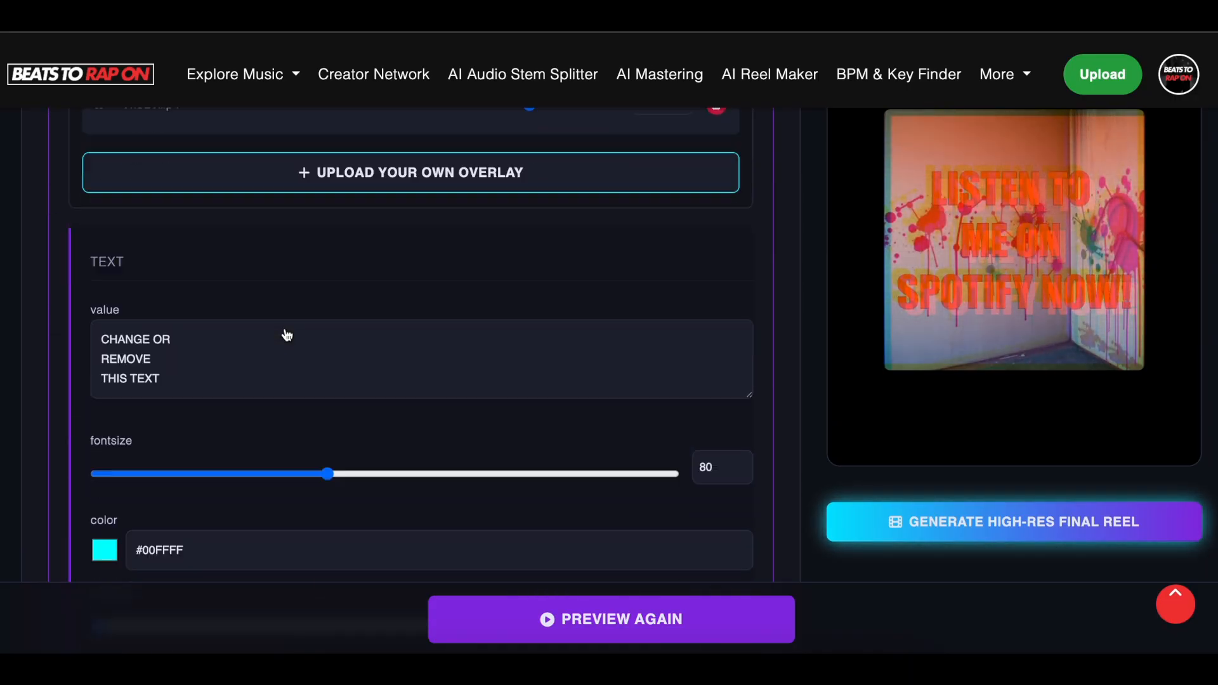
{"action": "left_click_drag", "start_coordinate": [242, 324], "coordinate": [82, 285]}
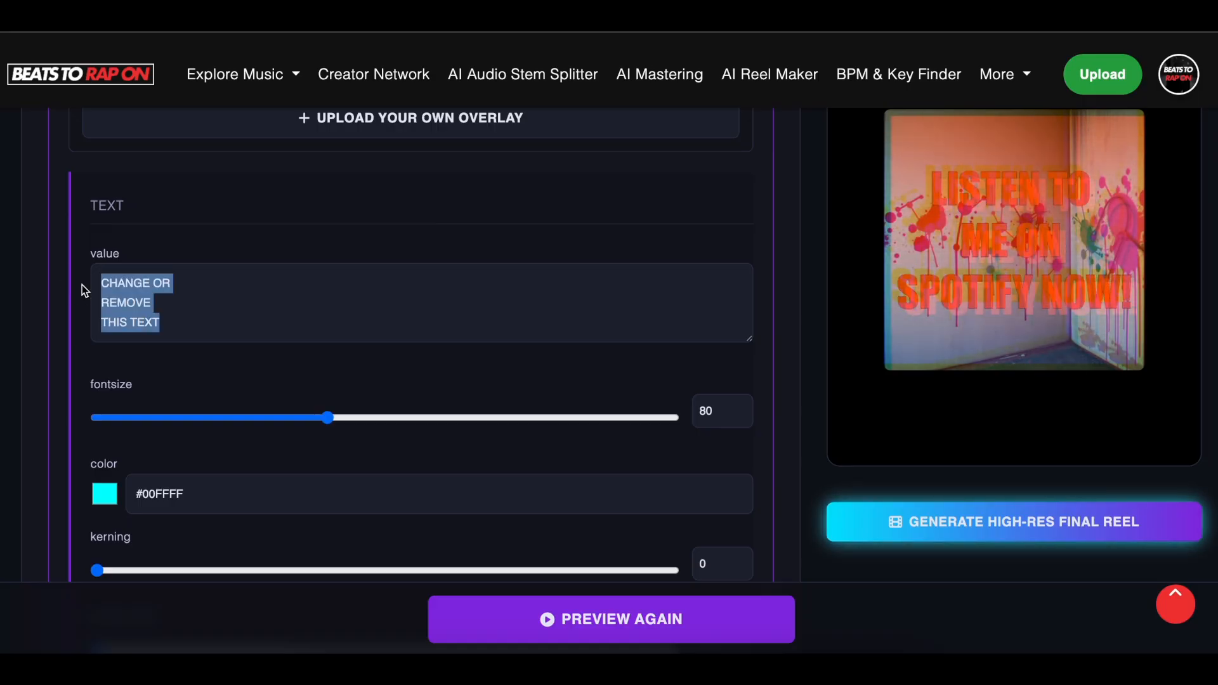
{"action": "key", "text": "BackSpace"}
{"action": "type", "text": "Listen Not"}
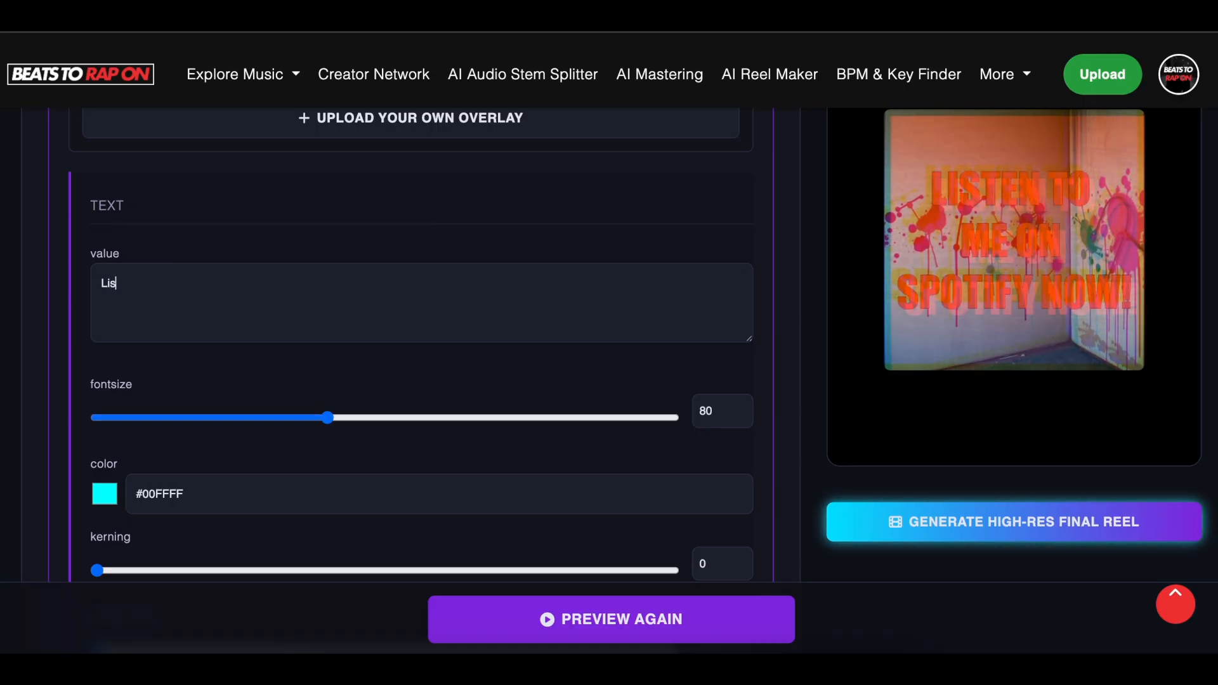
{"action": "key", "text": "Return"}
{"action": "key", "text": "BackSpace"}
{"action": "key", "text": "BackSpace"}
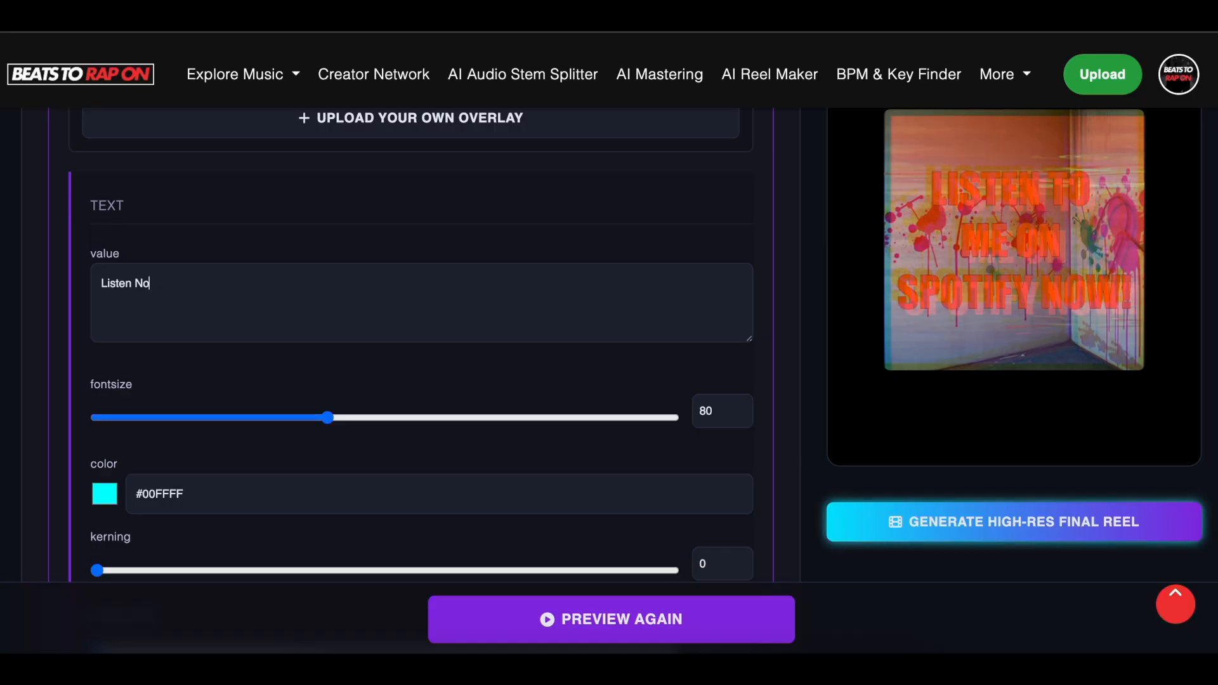
{"action": "type", "text": "w"}
{"action": "key", "text": "Return"}
{"action": "type", "text": "On Spotify"}
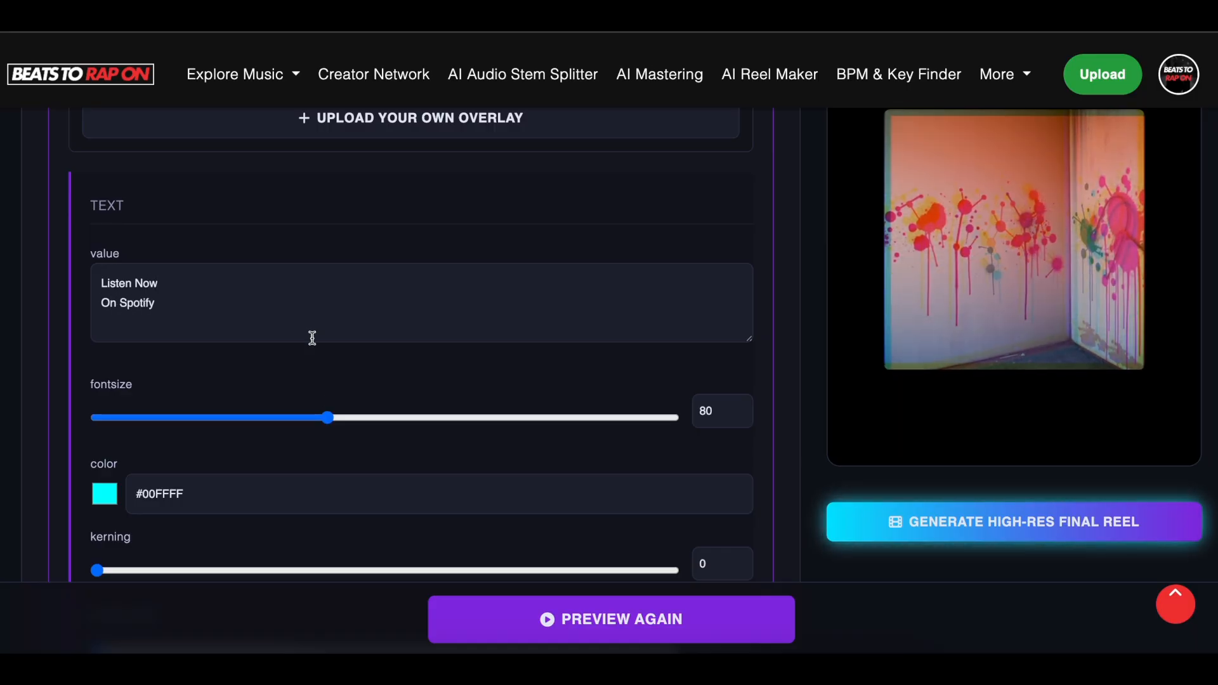
{"action": "scroll", "coordinate": [313, 338], "scroll_direction": "down", "scroll_amount": 5}
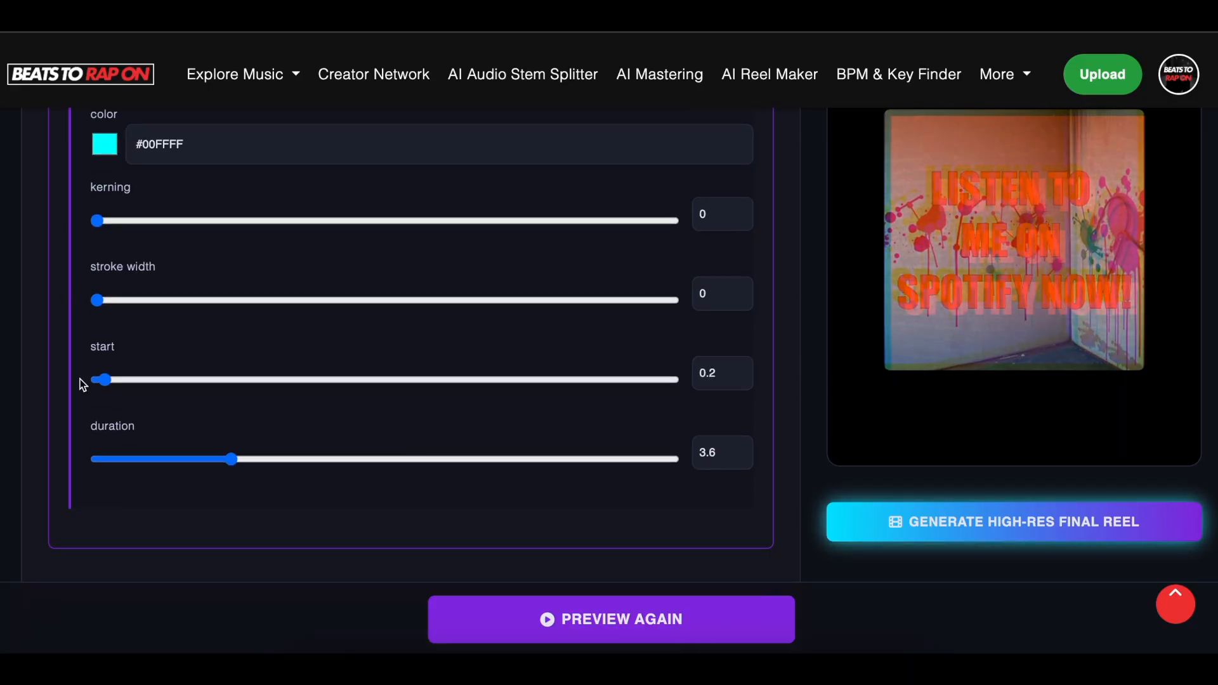
Render the preview again with the new VHS Rewind text and watch the resulting clip
{"action": "left_click", "coordinate": [599, 626]}
{"action": "scroll", "coordinate": [825, 363], "scroll_direction": "up", "scroll_amount": 7}
{"action": "scroll", "coordinate": [824, 362], "scroll_direction": "up", "scroll_amount": 4}
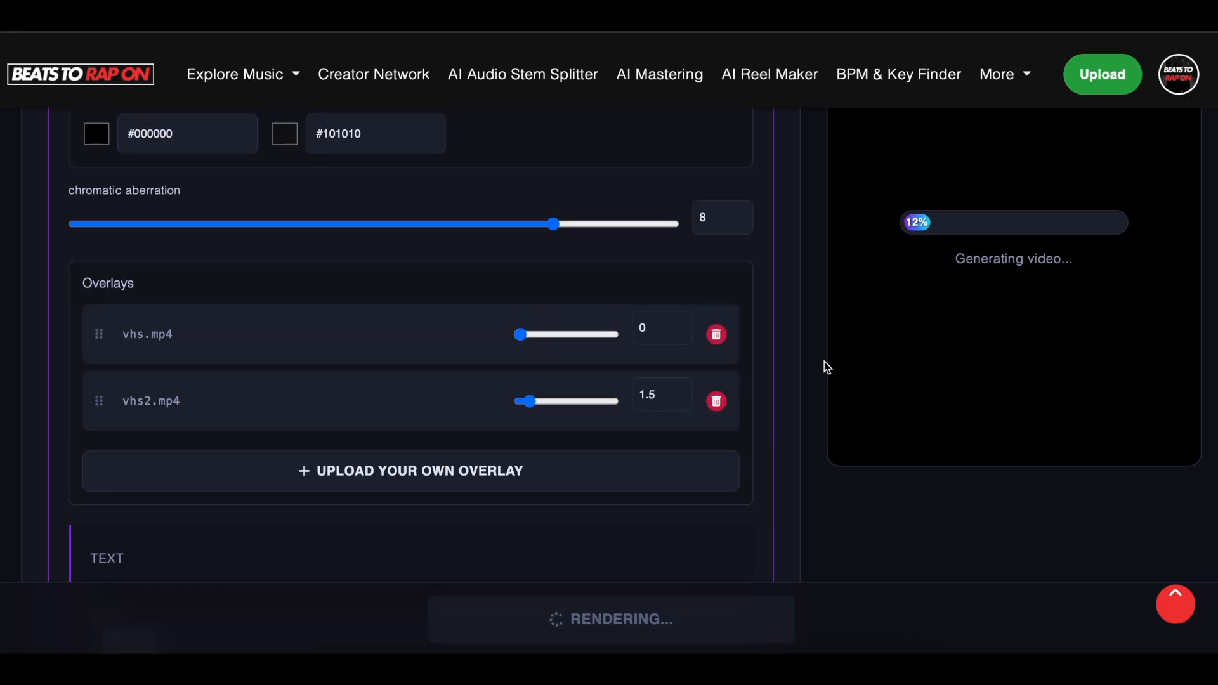
{"action": "scroll", "coordinate": [824, 362], "scroll_direction": "up", "scroll_amount": 4}
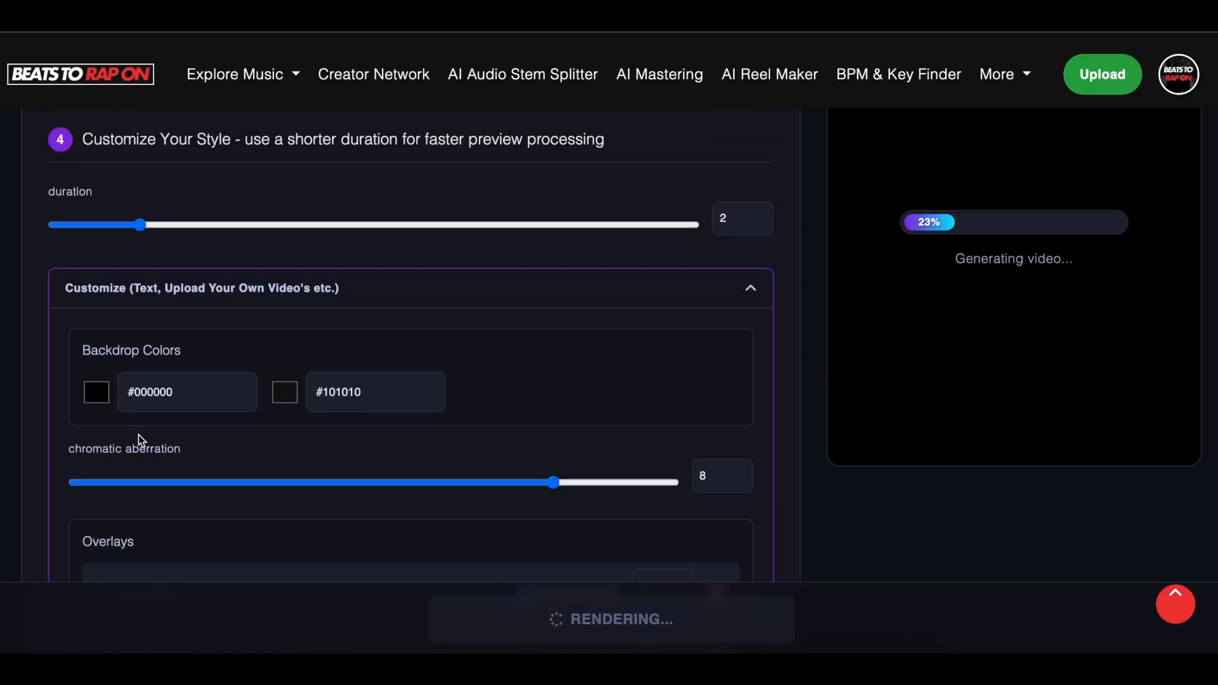
{"action": "left_click_drag", "start_coordinate": [66, 453], "coordinate": [234, 452]}
{"action": "left_click", "coordinate": [224, 451]}
{"action": "scroll", "coordinate": [829, 292], "scroll_direction": "up", "scroll_amount": 3}
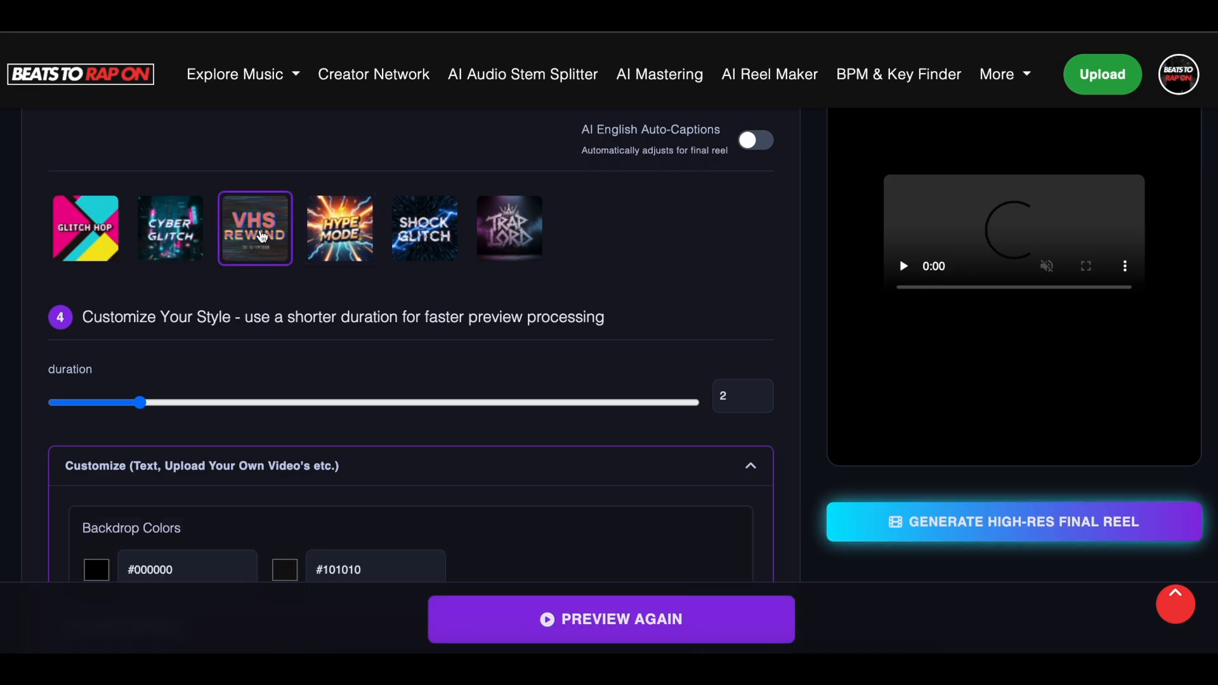
{"action": "scroll", "coordinate": [838, 314], "scroll_direction": "up", "scroll_amount": 2}
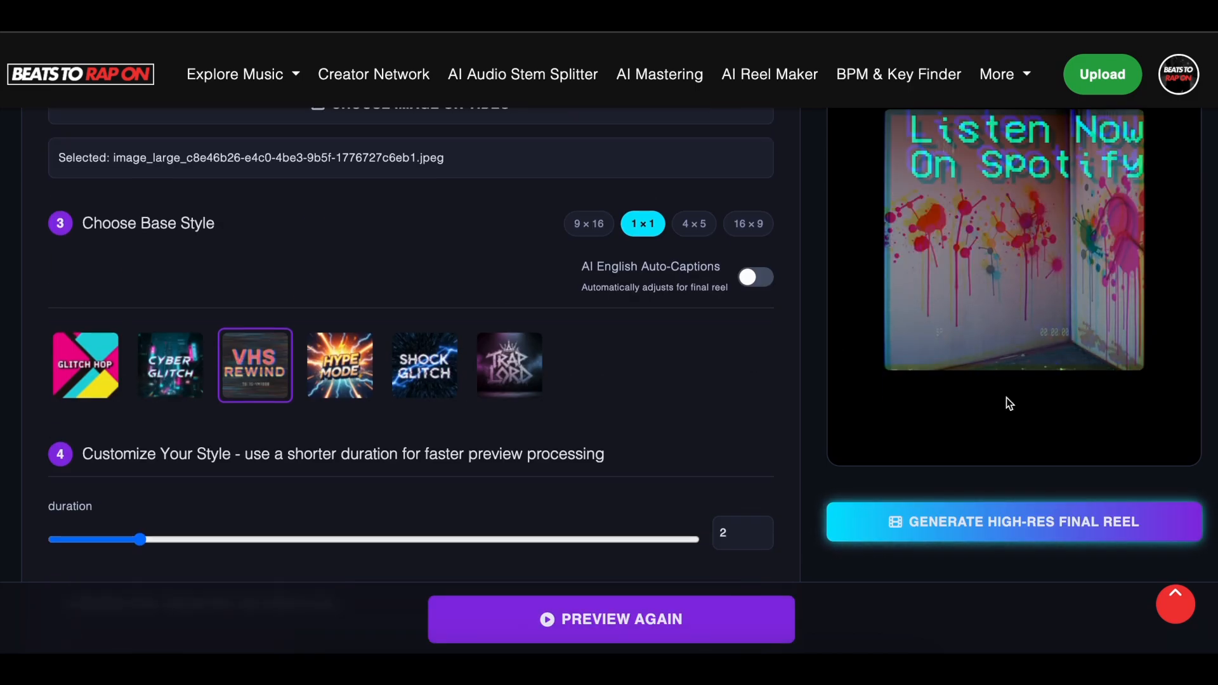
{"action": "mouse_move", "coordinate": [1048, 335]}
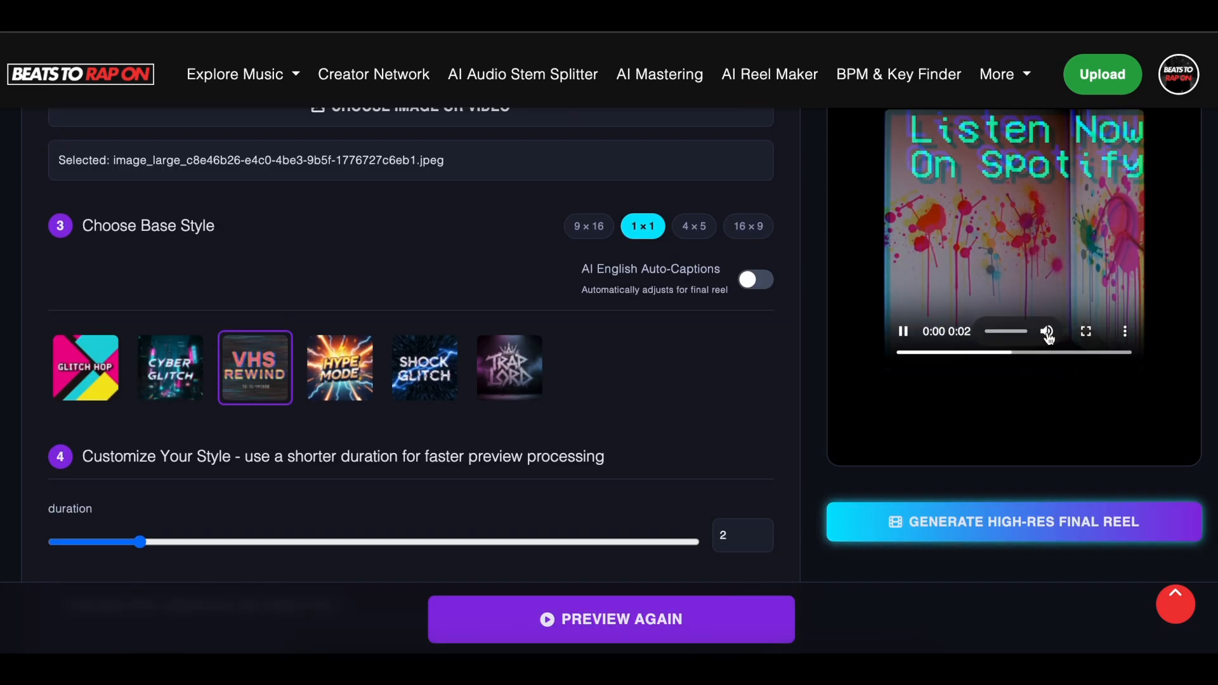
Set the reel's duration to 14 and choose the 9 × 16 format
{"action": "scroll", "coordinate": [821, 350], "scroll_direction": "up", "scroll_amount": 5}
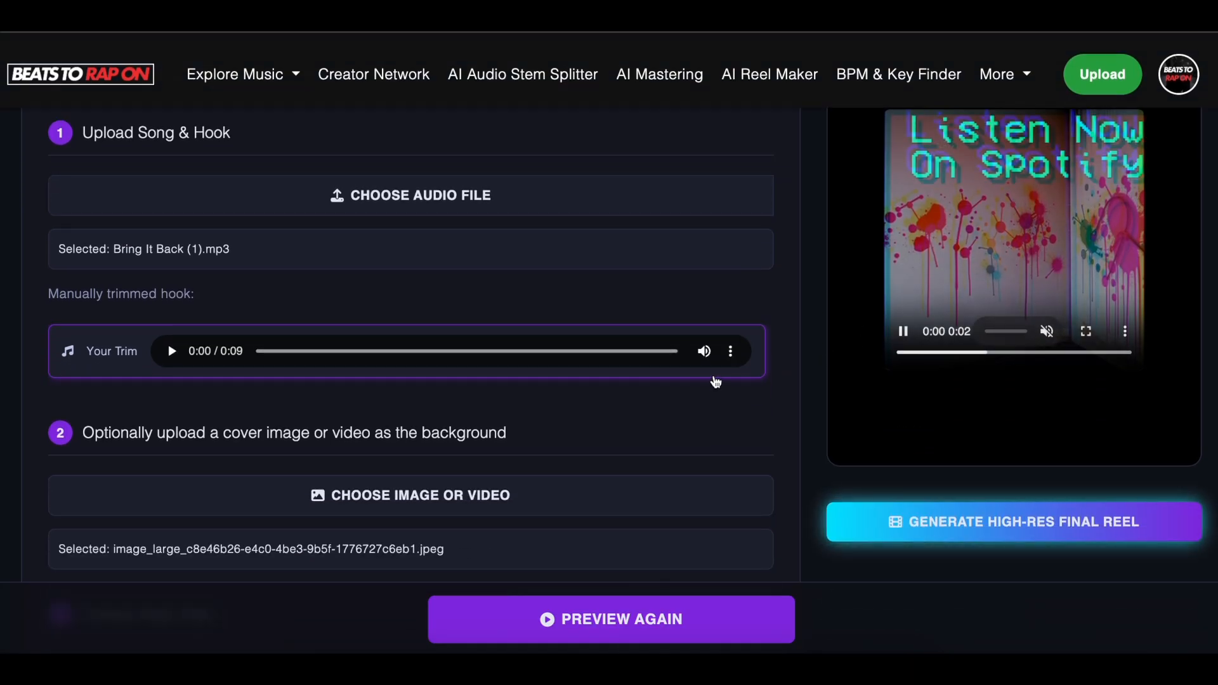
{"action": "scroll", "coordinate": [715, 383], "scroll_direction": "down", "scroll_amount": 6}
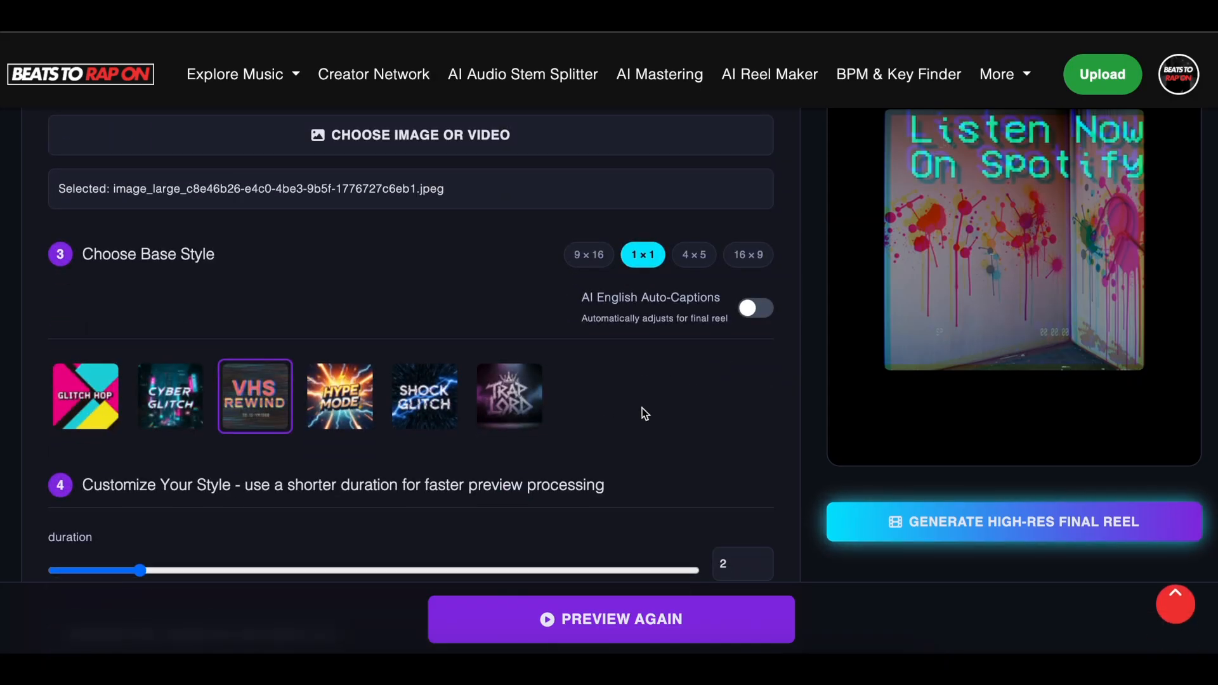
{"action": "scroll", "coordinate": [211, 501], "scroll_direction": "down", "scroll_amount": 1}
{"action": "left_click_drag", "start_coordinate": [140, 470], "coordinate": [651, 472]}
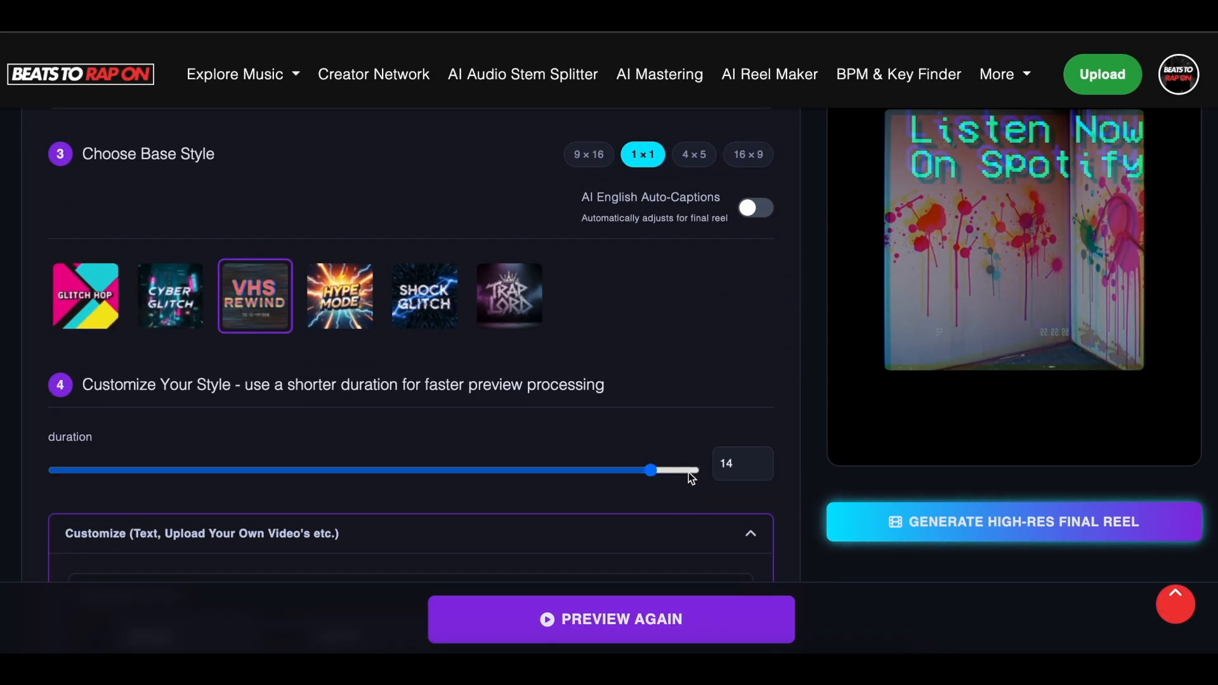
{"action": "left_click", "coordinate": [651, 470]}
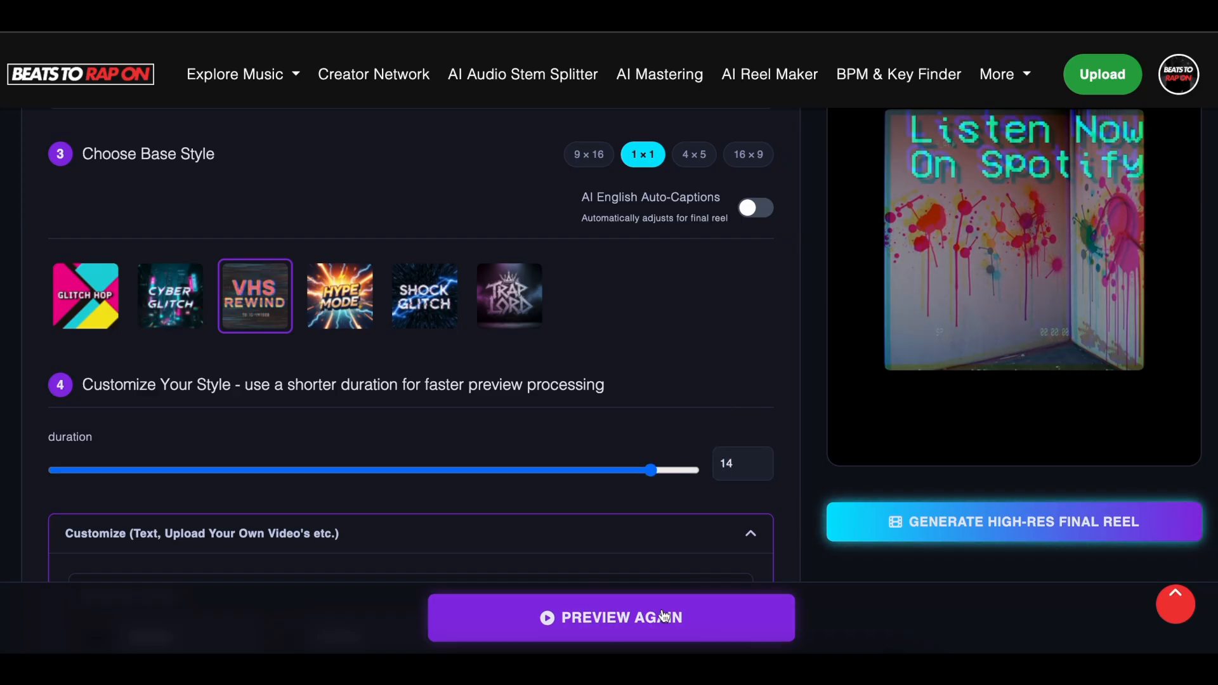
{"action": "left_click", "coordinate": [589, 155]}
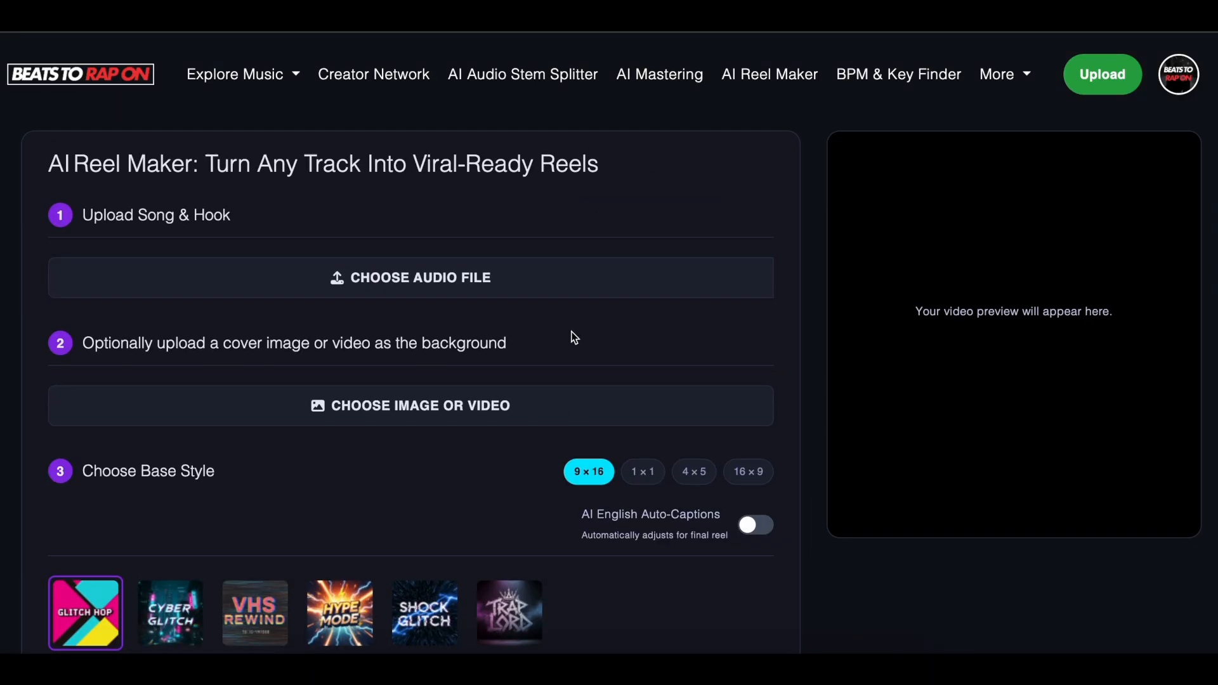
Load the audio file "Bring It Back (1).mp3" into a fresh reel and have the AI find its hooks
{"action": "left_click", "coordinate": [509, 291]}
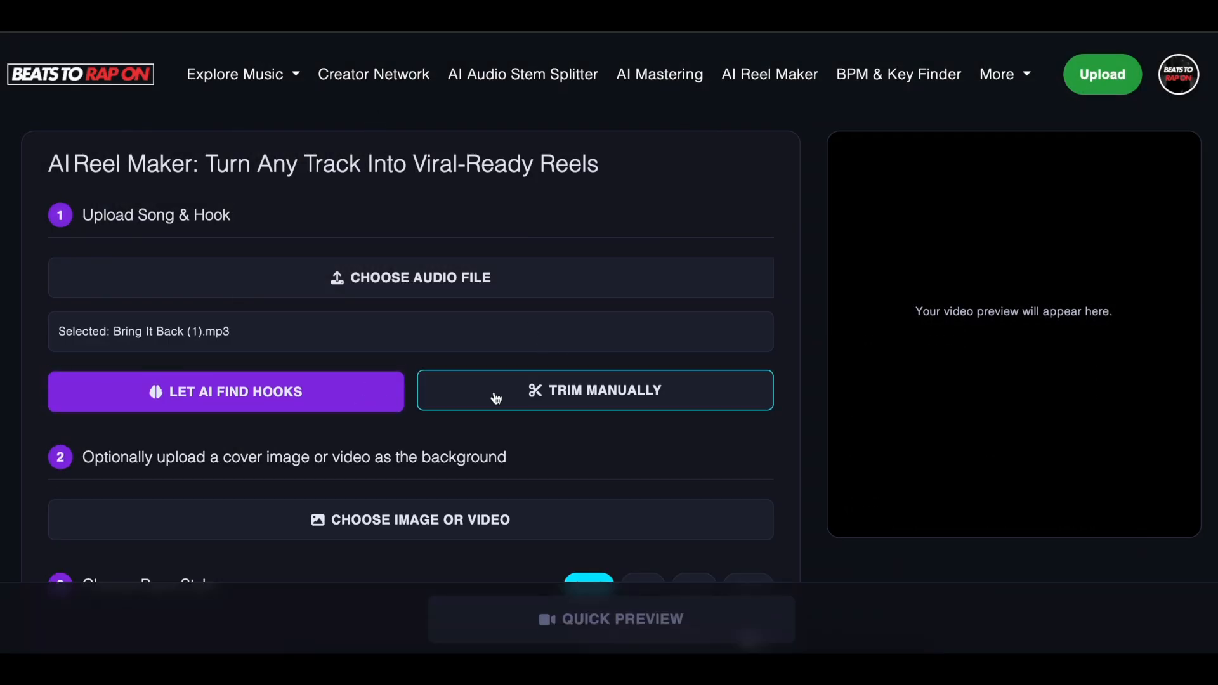
{"action": "scroll", "coordinate": [508, 390], "scroll_direction": "down", "scroll_amount": 2}
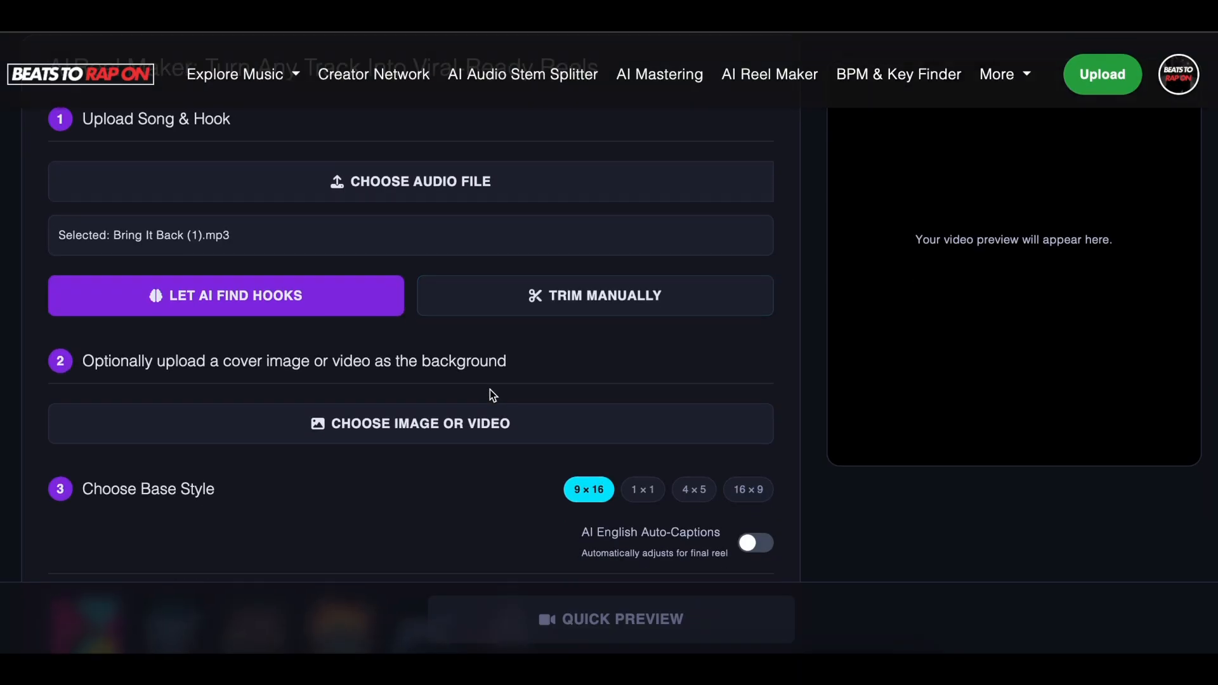
{"action": "left_click", "coordinate": [275, 306]}
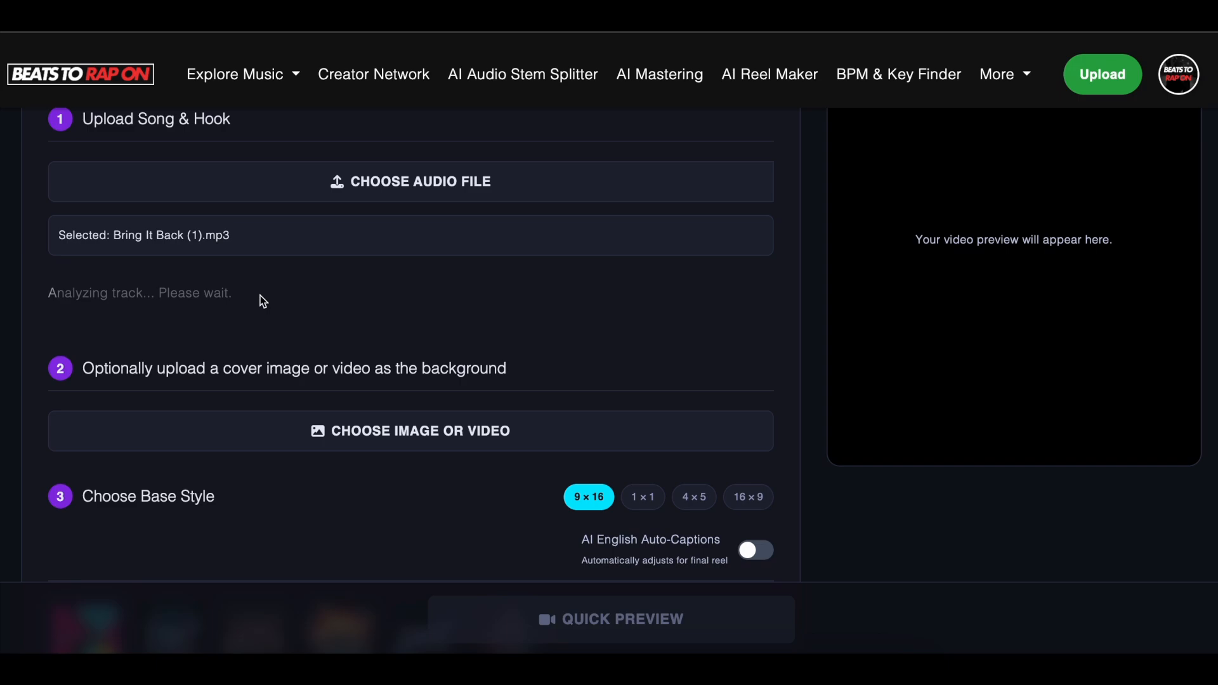
Listen to the AI-suggested hooks and select the one at 138.6s
{"action": "scroll", "coordinate": [262, 300], "scroll_direction": "down", "scroll_amount": 2}
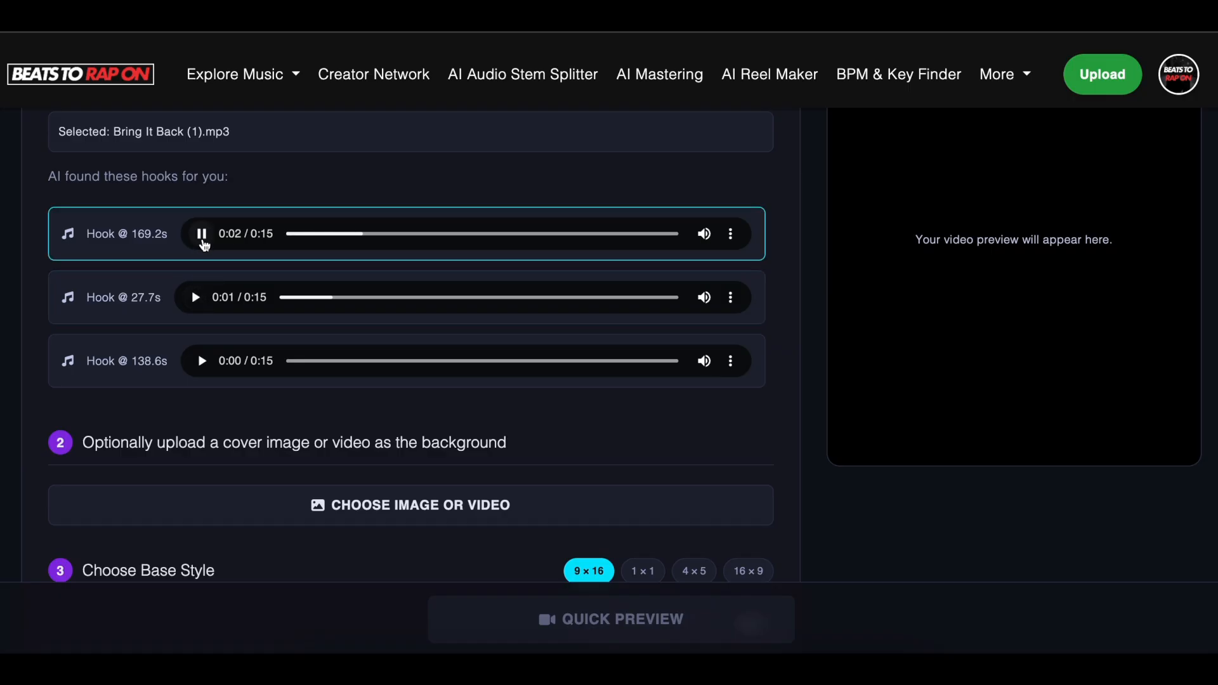
{"action": "left_click", "coordinate": [201, 235]}
{"action": "left_click", "coordinate": [203, 363]}
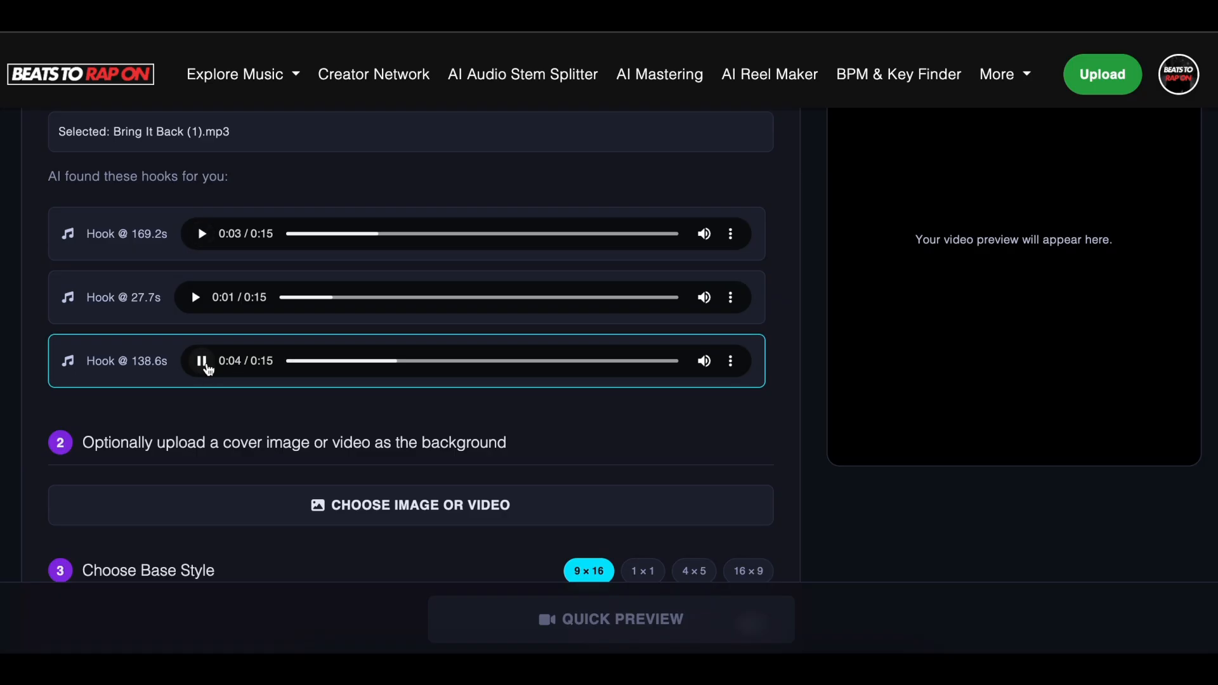
{"action": "left_click", "coordinate": [201, 360]}
{"action": "left_click", "coordinate": [150, 365]}
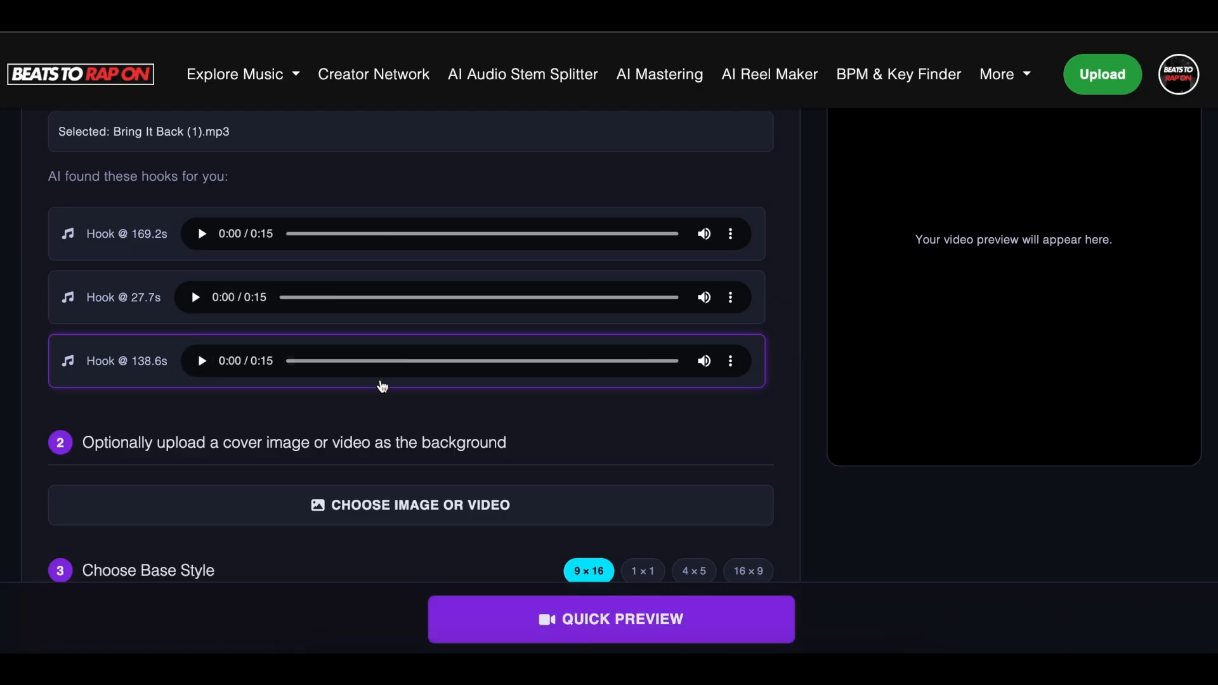
Choose the VHS Rewind base style, set the reel's duration to 13 and render a quick preview
{"action": "scroll", "coordinate": [383, 386], "scroll_direction": "down", "scroll_amount": 4}
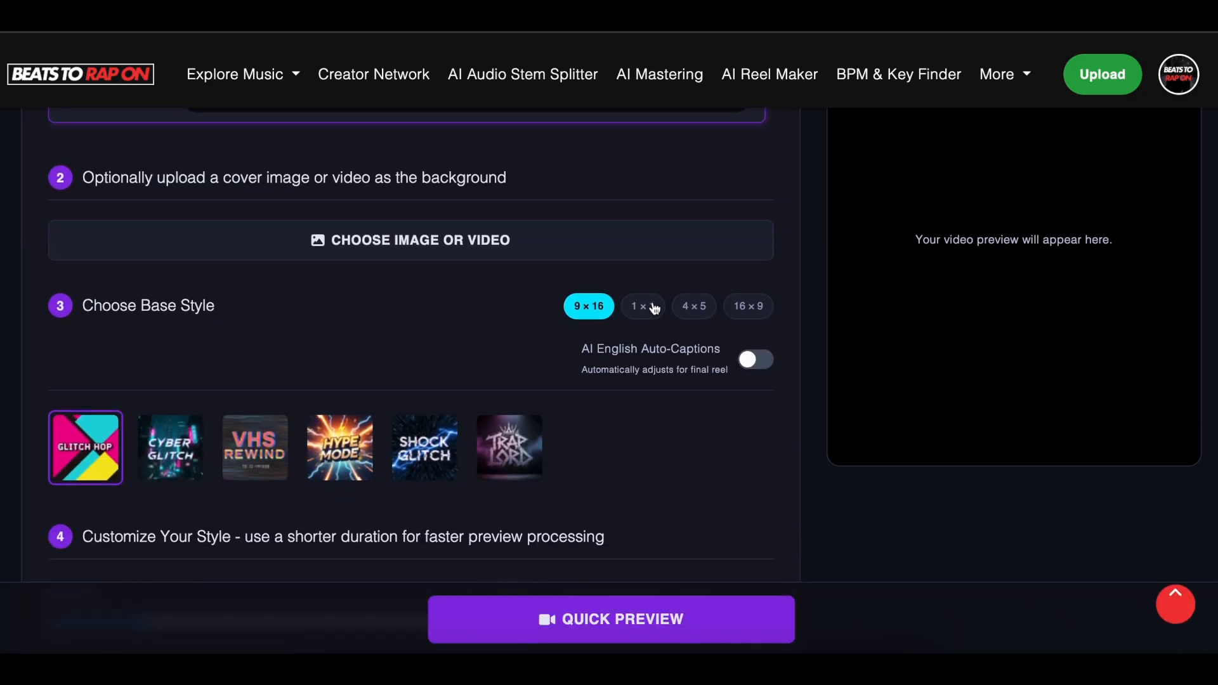
{"action": "left_click", "coordinate": [255, 467]}
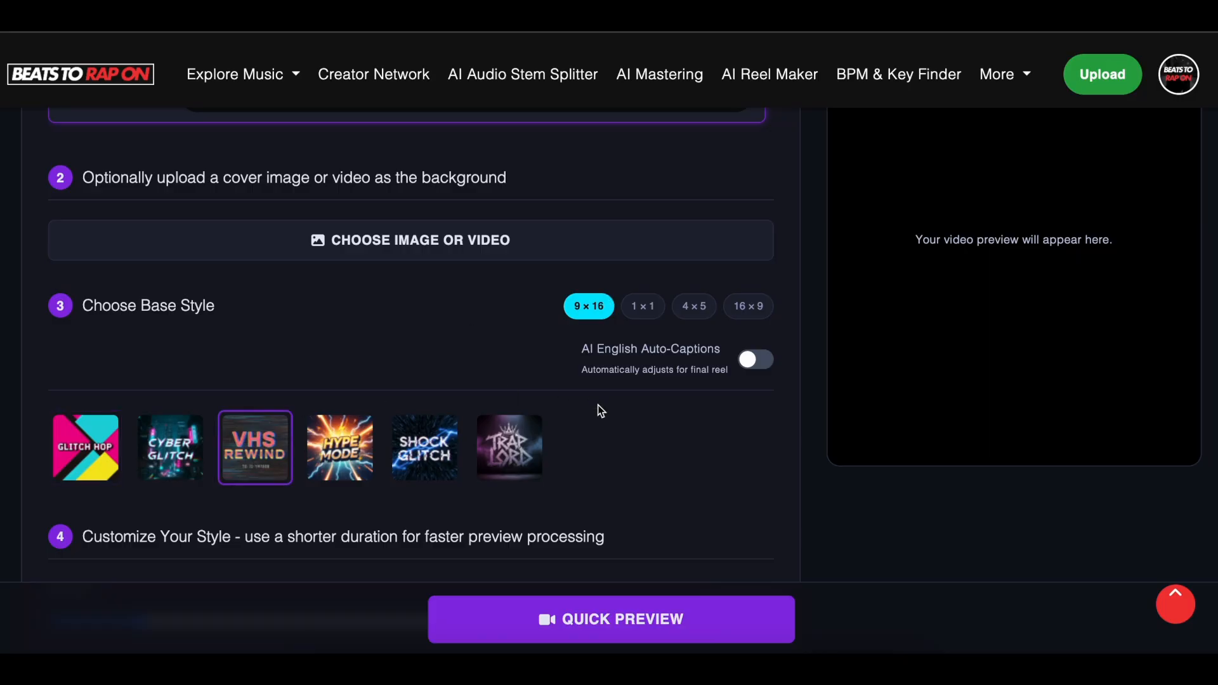
{"action": "scroll", "coordinate": [599, 408], "scroll_direction": "down", "scroll_amount": 5}
{"action": "left_click_drag", "start_coordinate": [139, 303], "coordinate": [608, 305]}
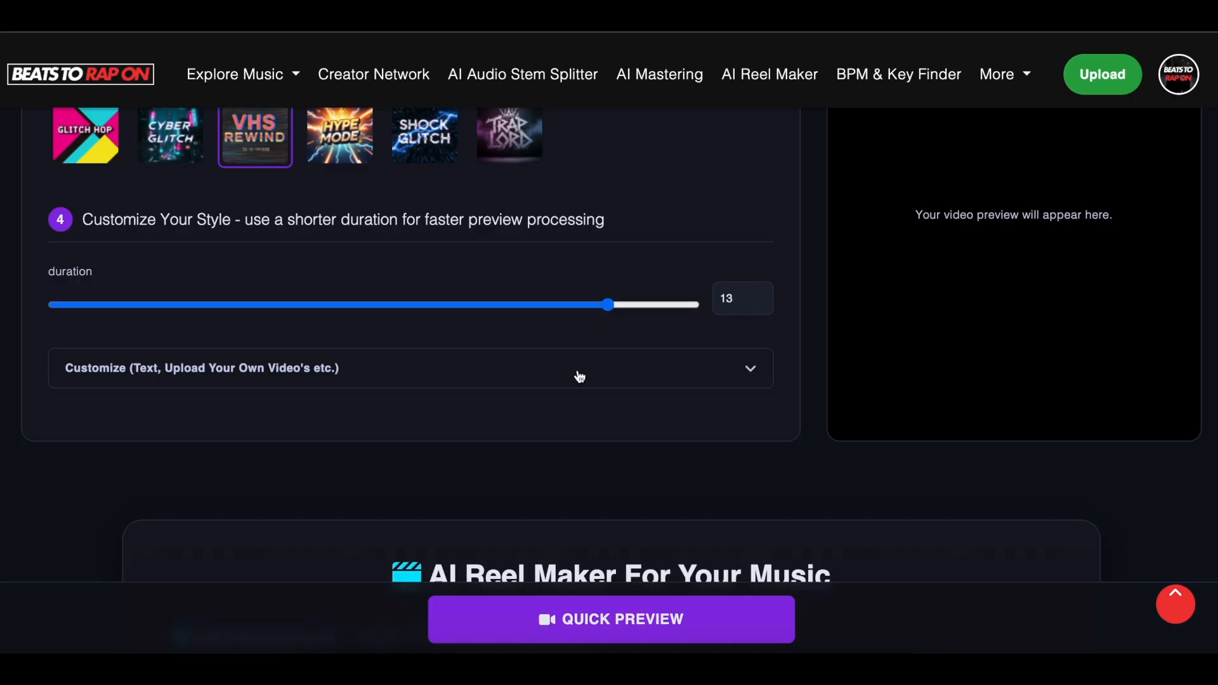
{"action": "left_click", "coordinate": [654, 626]}
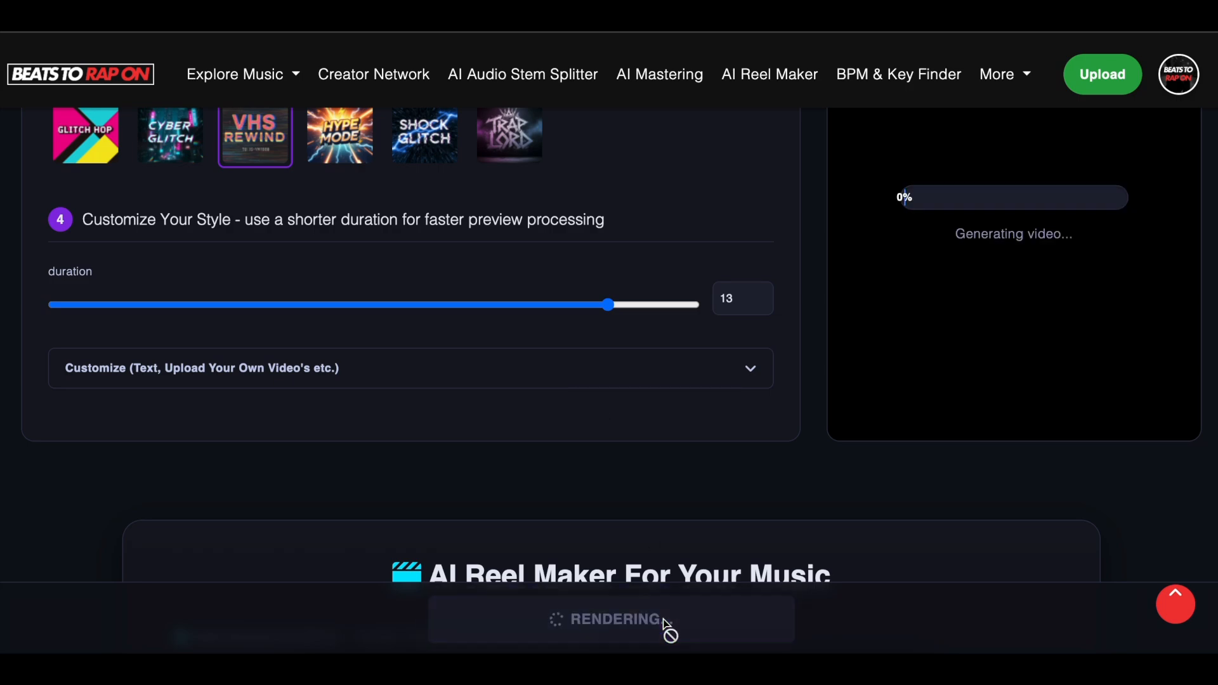
{"action": "scroll", "coordinate": [802, 327], "scroll_direction": "up", "scroll_amount": 2}
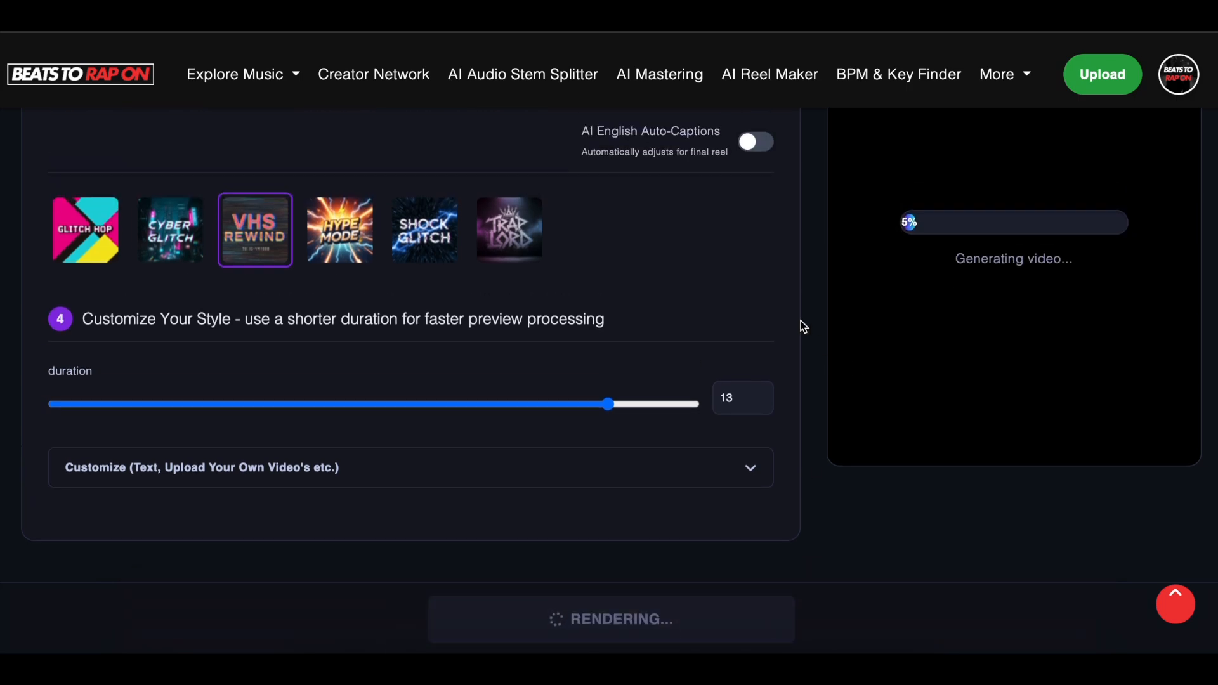
{"action": "scroll", "coordinate": [803, 327], "scroll_direction": "up", "scroll_amount": 1}
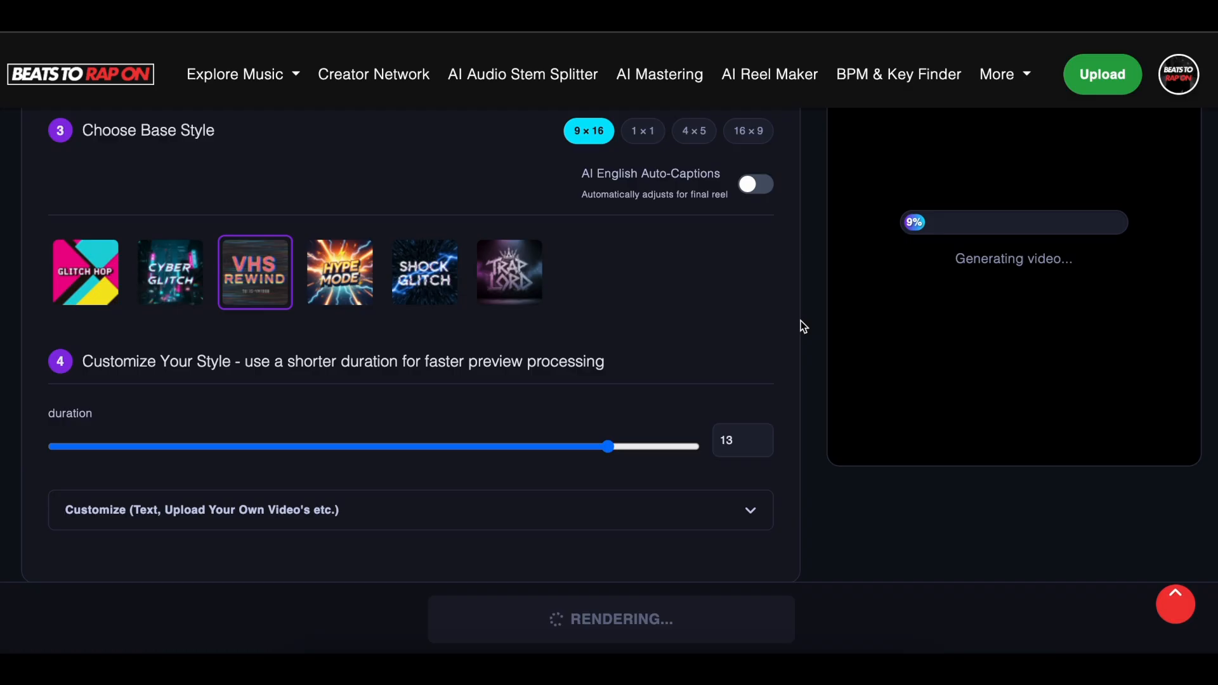
{"action": "scroll", "coordinate": [803, 326], "scroll_direction": "up", "scroll_amount": 10}
{"action": "scroll", "coordinate": [803, 327], "scroll_direction": "down", "scroll_amount": 9}
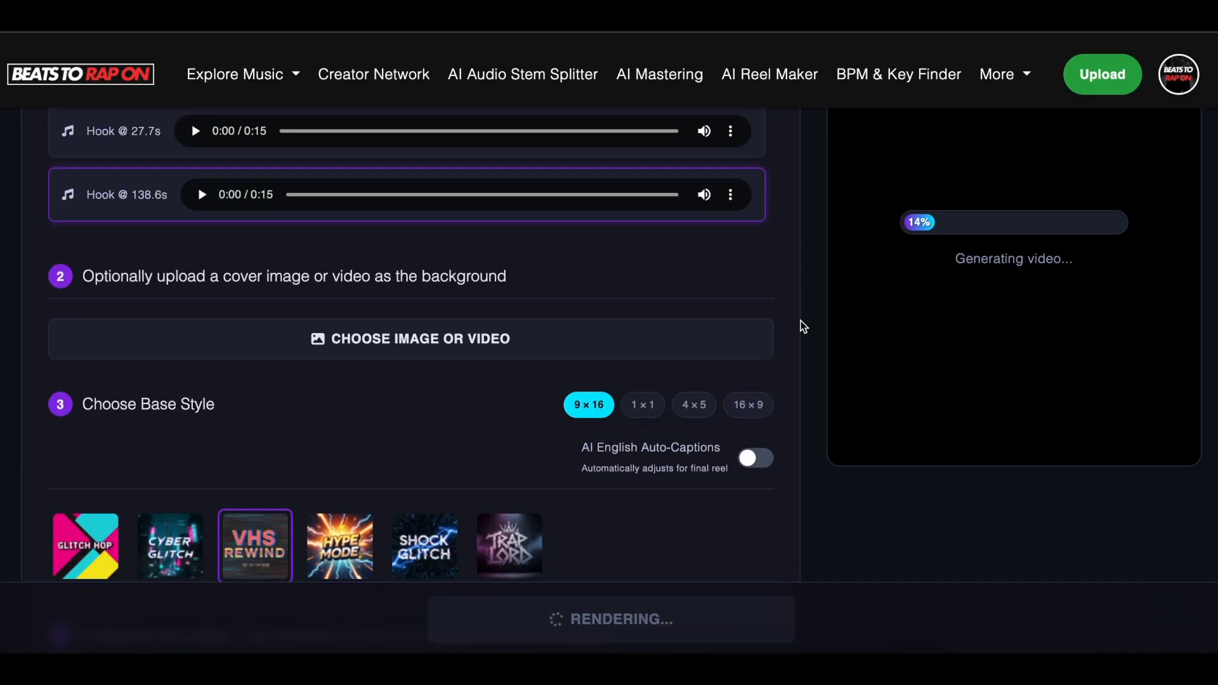
{"action": "scroll", "coordinate": [803, 327], "scroll_direction": "down", "scroll_amount": 2}
{"action": "left_click", "coordinate": [722, 463]}
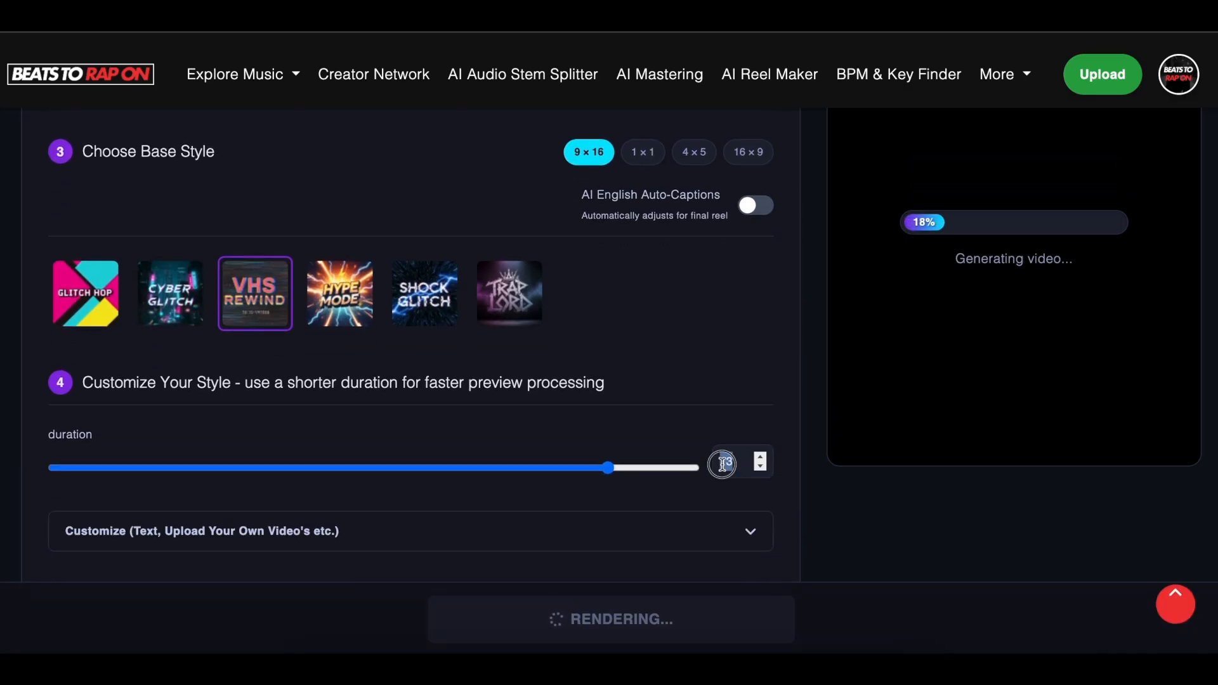
{"action": "left_click_drag", "start_coordinate": [604, 384], "coordinate": [85, 380]}
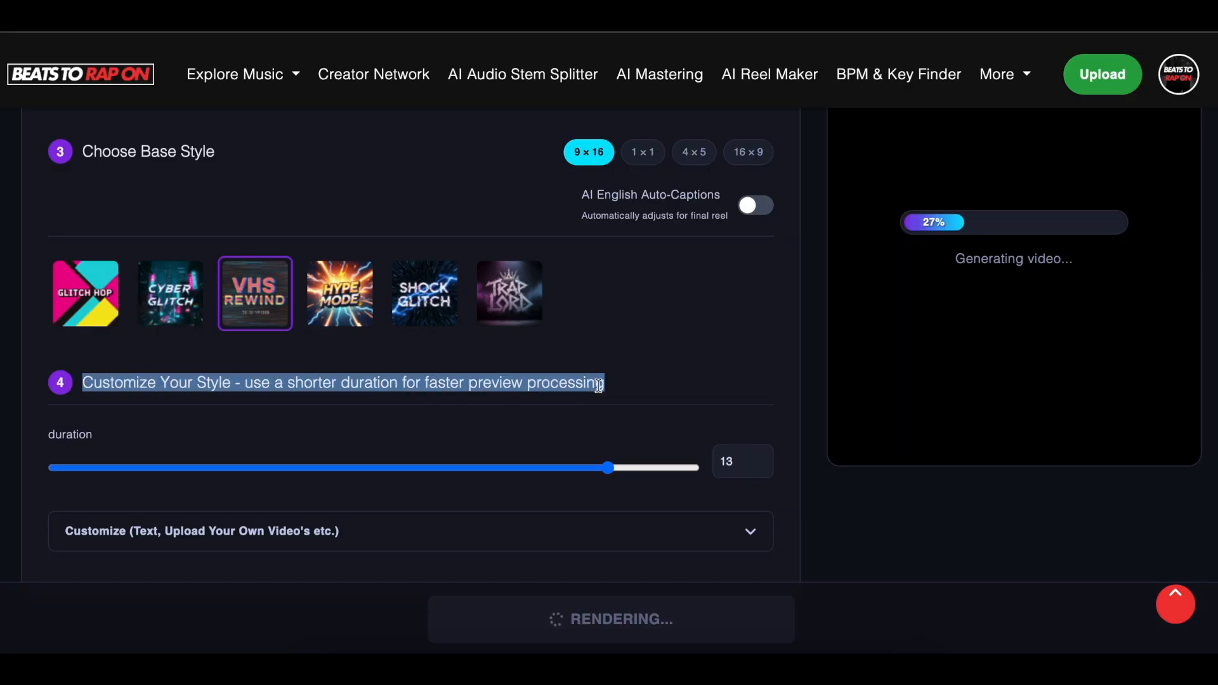
{"action": "left_click", "coordinate": [768, 359]}
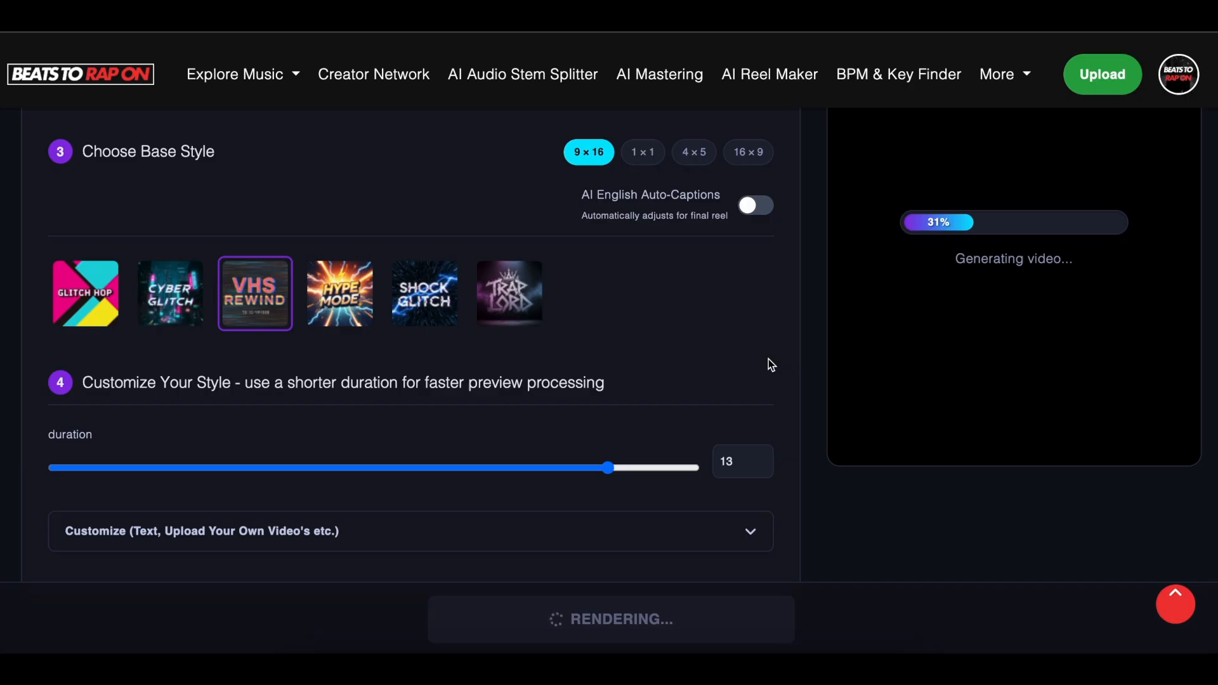
{"action": "scroll", "coordinate": [767, 359], "scroll_direction": "up", "scroll_amount": 3}
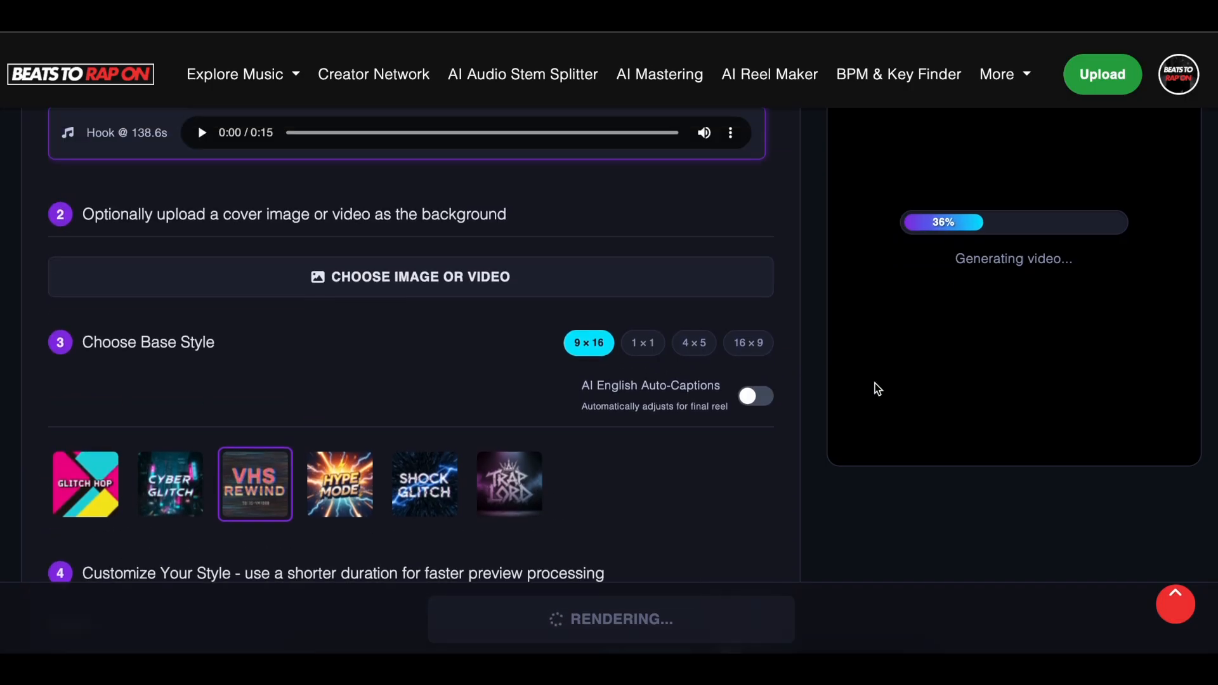
{"action": "scroll", "coordinate": [875, 386], "scroll_direction": "up", "scroll_amount": 7}
Unmute the rendered VHS Rewind preview and play it with sound
{"action": "scroll", "coordinate": [875, 387], "scroll_direction": "down", "scroll_amount": 3}
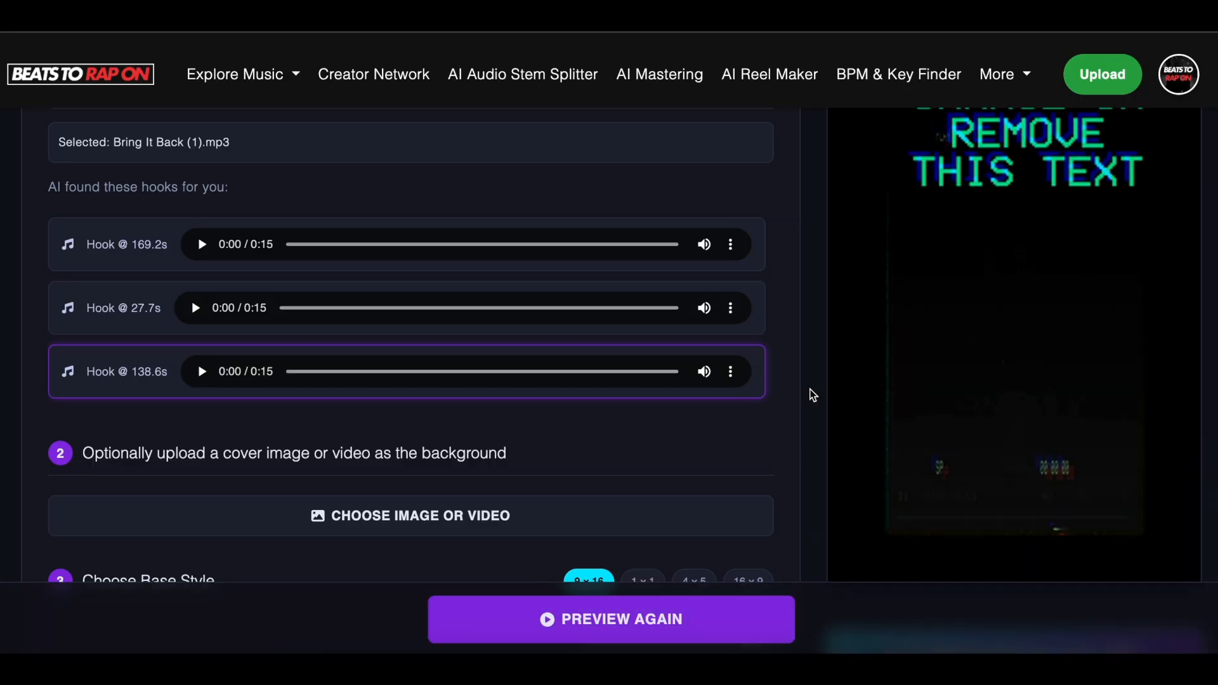
{"action": "left_click", "coordinate": [1047, 496]}
{"action": "scroll", "coordinate": [1038, 438], "scroll_direction": "up", "scroll_amount": 3}
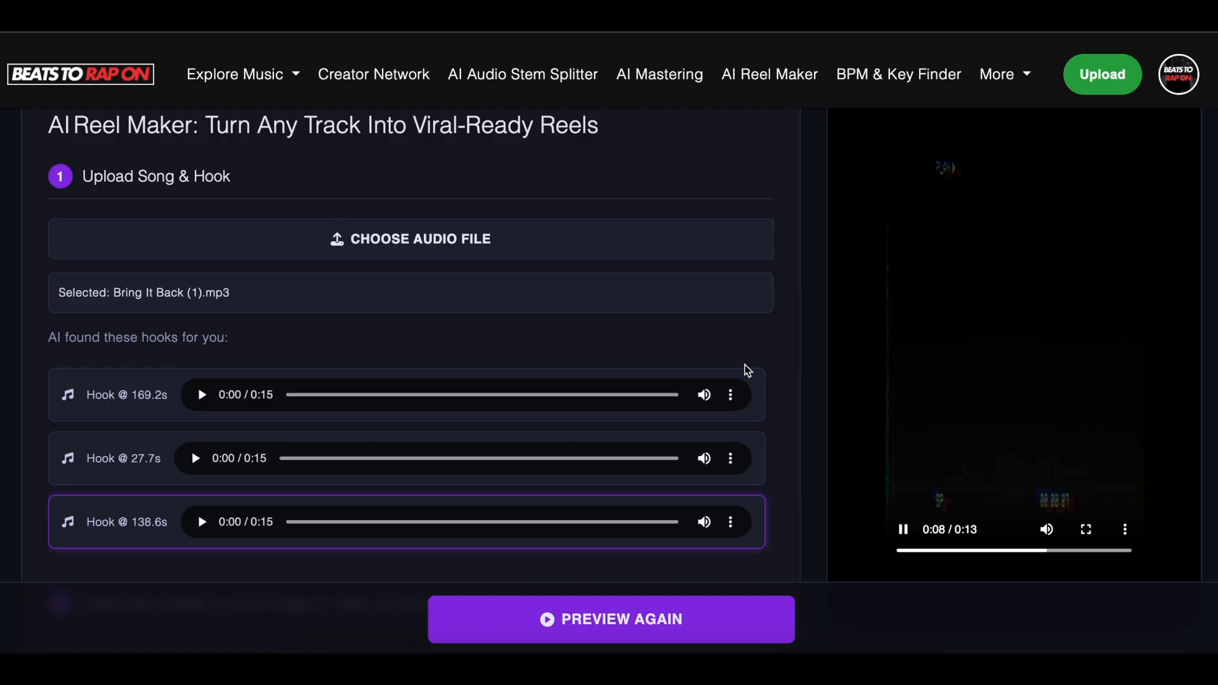
Open the VHS Rewind customization options and lengthen the text's duration so it covers most of the reel
{"action": "scroll", "coordinate": [699, 494], "scroll_direction": "down", "scroll_amount": 9}
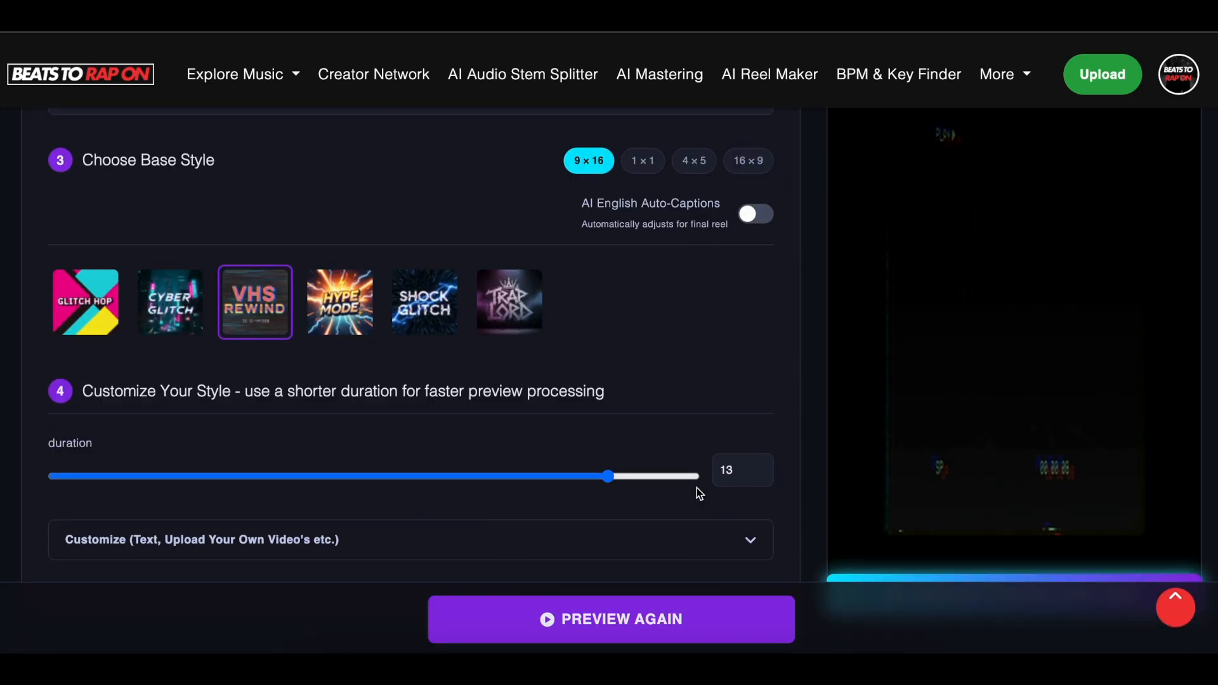
{"action": "scroll", "coordinate": [697, 493], "scroll_direction": "down", "scroll_amount": 2}
{"action": "left_click", "coordinate": [602, 399]}
{"action": "scroll", "coordinate": [603, 397], "scroll_direction": "down", "scroll_amount": 7}
{"action": "scroll", "coordinate": [601, 390], "scroll_direction": "down", "scroll_amount": 9}
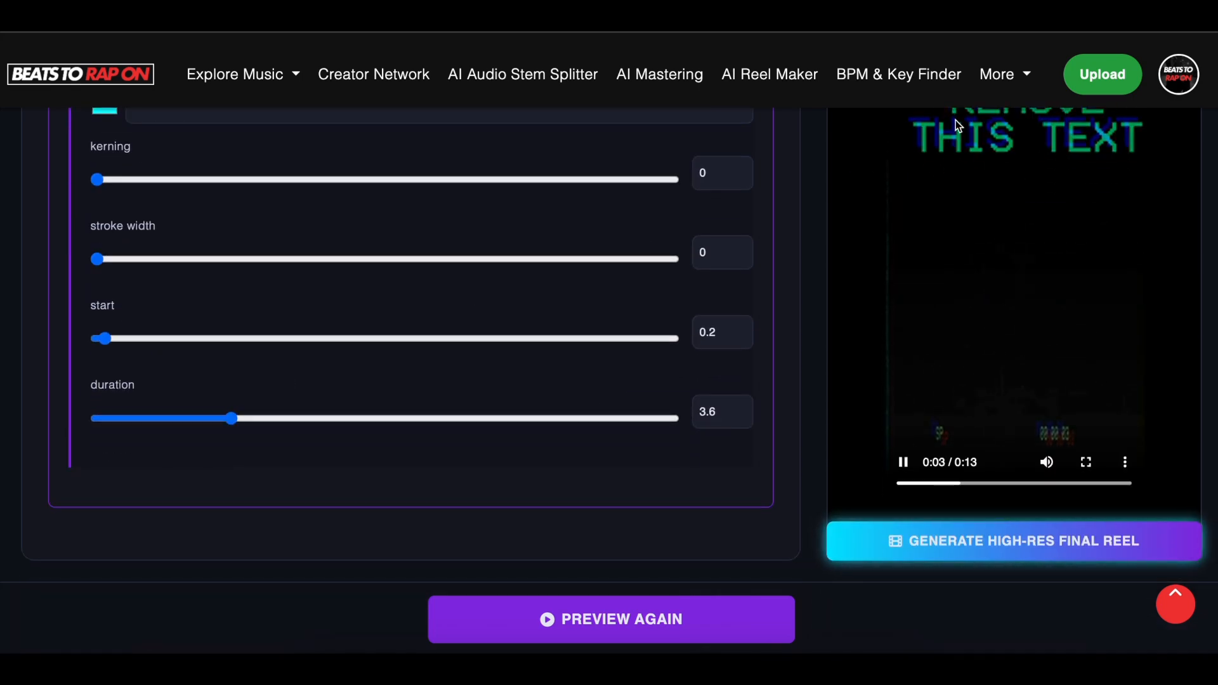
{"action": "left_click_drag", "start_coordinate": [238, 419], "coordinate": [611, 418]}
Replace the VHS Rewind placeholder text with "Check Out / This Fire / On Spotify" on three lines
{"action": "scroll", "coordinate": [610, 417], "scroll_direction": "up", "scroll_amount": 6}
{"action": "scroll", "coordinate": [610, 417], "scroll_direction": "up", "scroll_amount": 2}
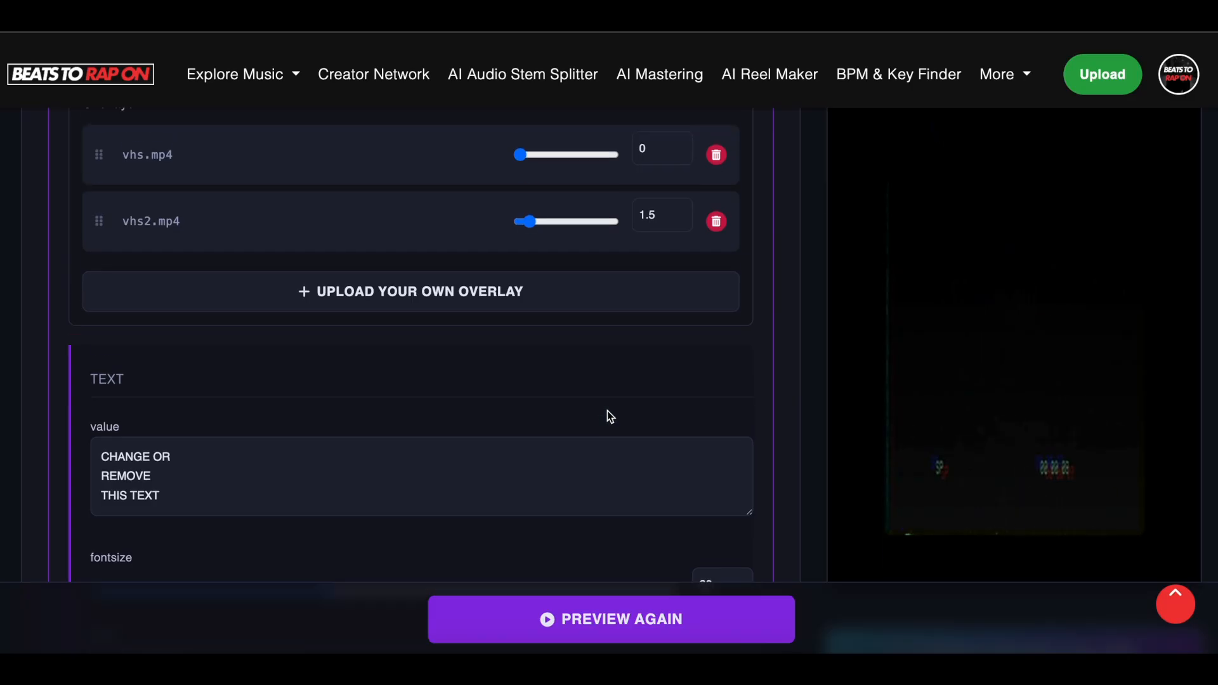
{"action": "left_click_drag", "start_coordinate": [170, 499], "coordinate": [93, 452]}
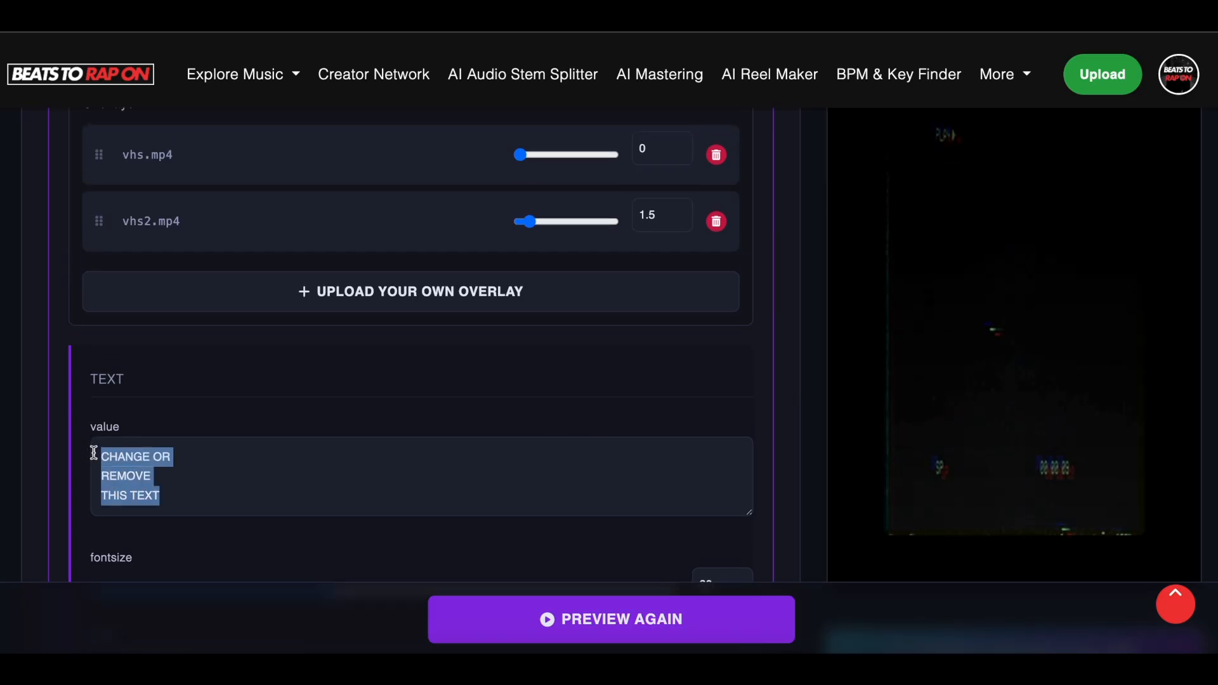
{"action": "type", "text": "Check Out"}
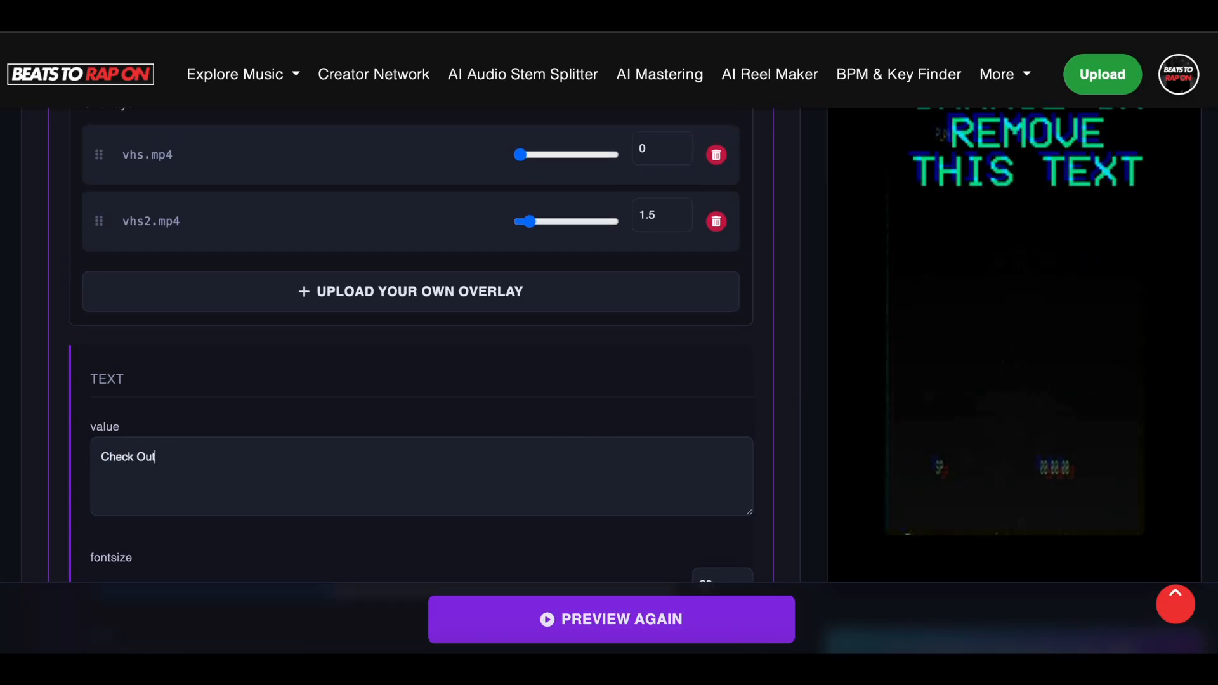
{"action": "key", "text": "Return"}
{"action": "type", "text": "This"}
{"action": "key", "text": "BackSpace"}
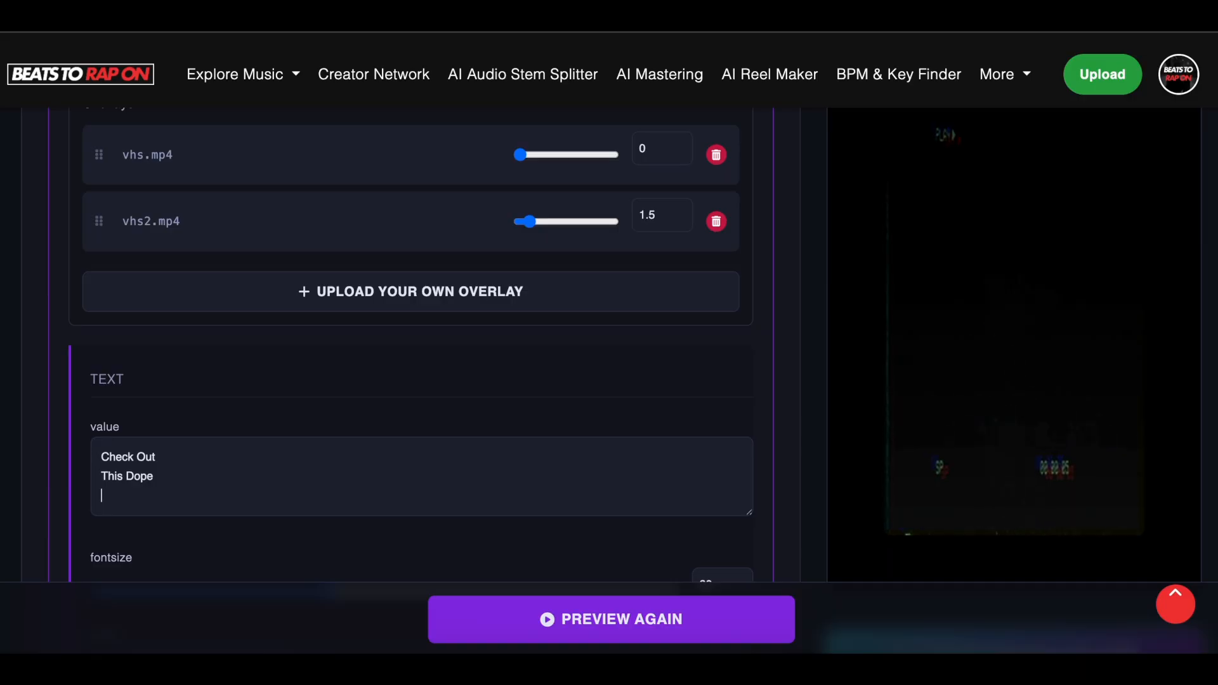
{"action": "type", "text": "ro"}
{"action": "type", "text": "F"}
{"action": "type", "text": "ify"}
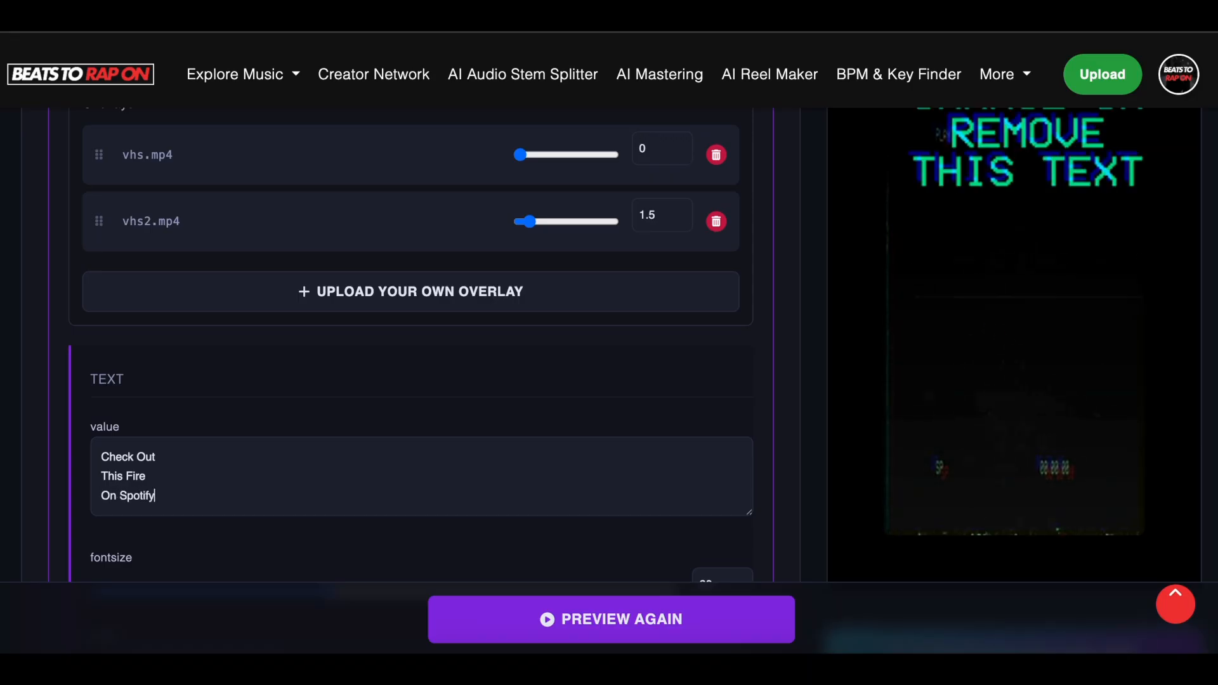
Render the preview again with the new text and play it with sound
{"action": "left_click", "coordinate": [672, 622]}
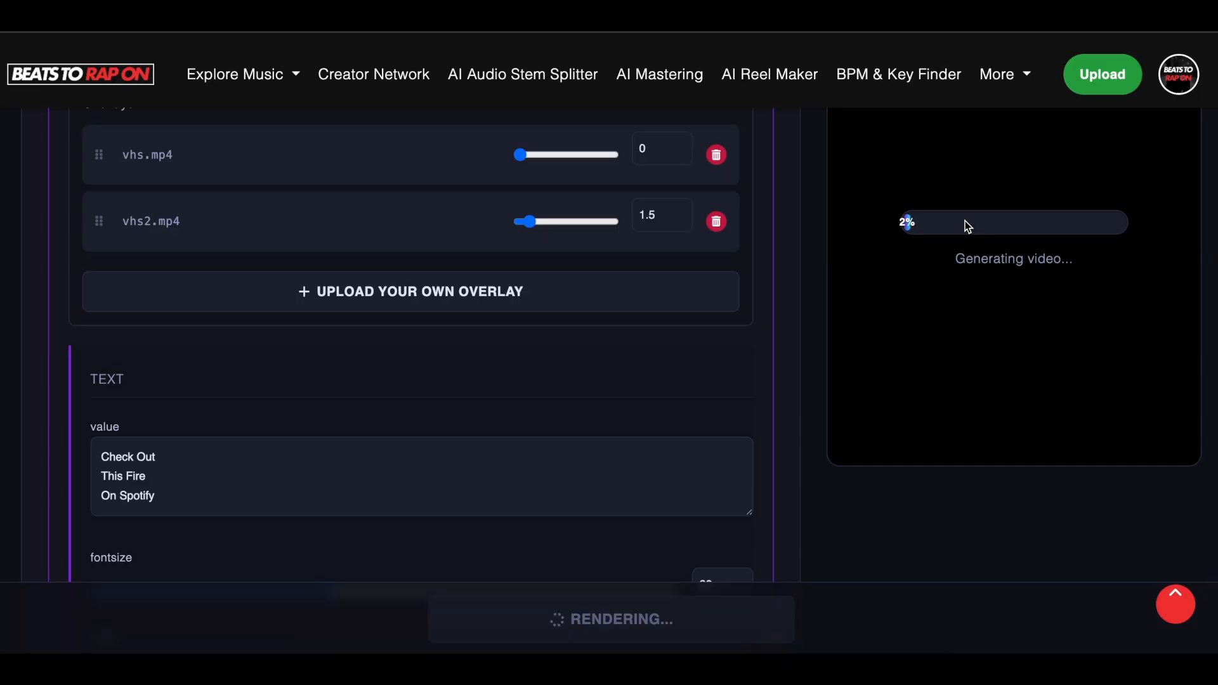
{"action": "scroll", "coordinate": [740, 353], "scroll_direction": "down", "scroll_amount": 9}
{"action": "scroll", "coordinate": [463, 411], "scroll_direction": "up", "scroll_amount": 12}
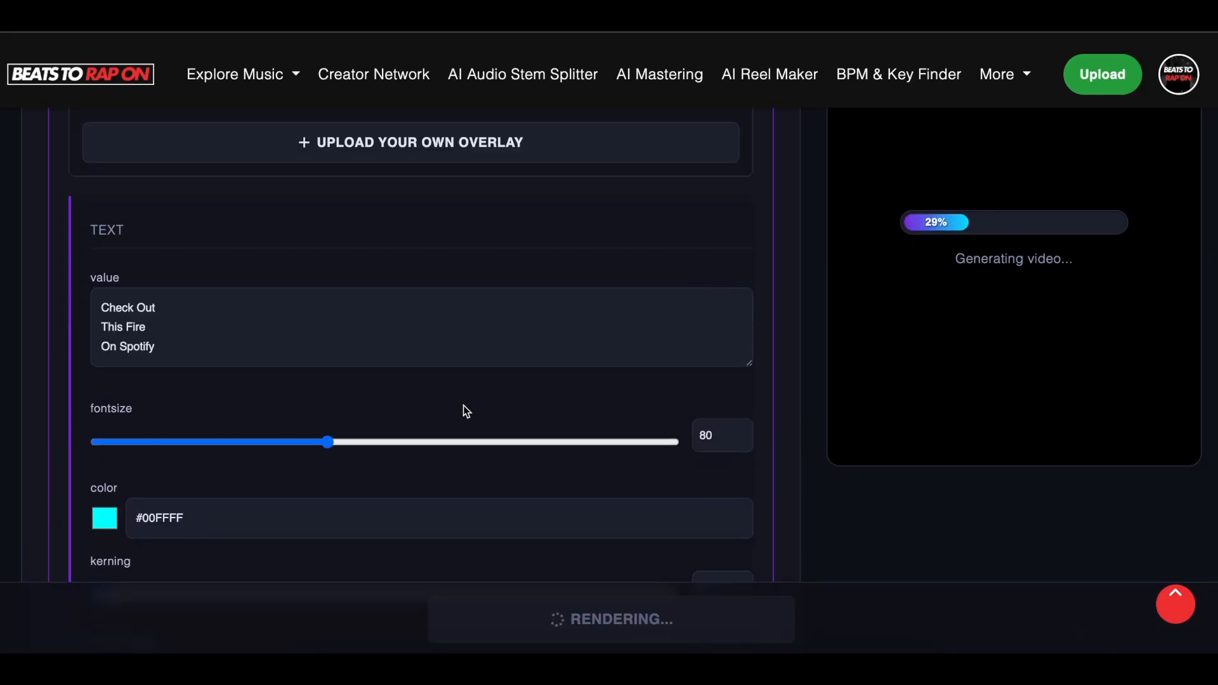
{"action": "scroll", "coordinate": [535, 420], "scroll_direction": "up", "scroll_amount": 7}
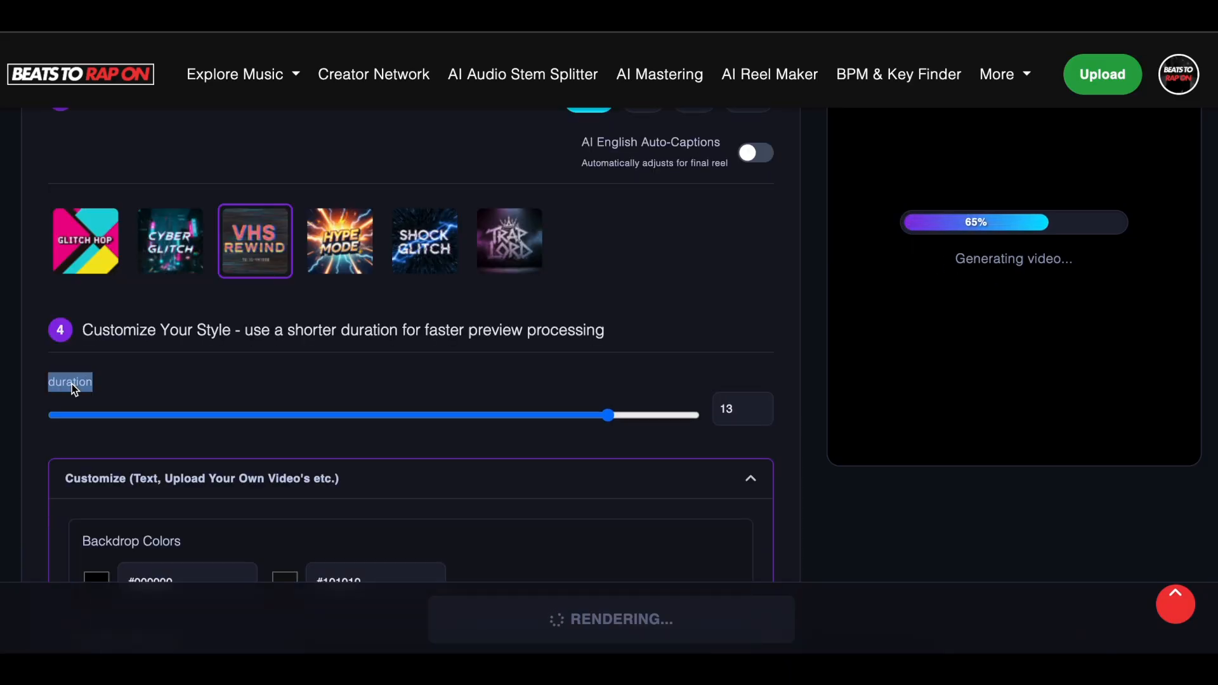
{"action": "scroll", "coordinate": [794, 359], "scroll_direction": "up", "scroll_amount": 2}
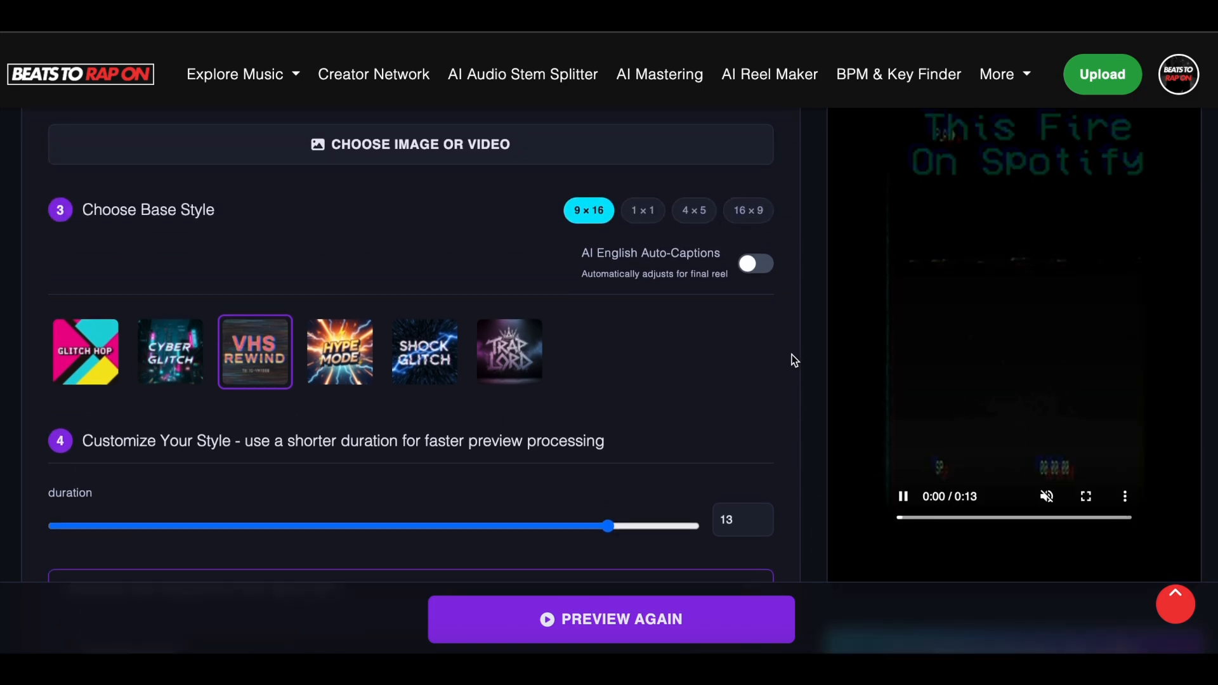
{"action": "left_click", "coordinate": [1049, 496]}
{"action": "scroll", "coordinate": [1047, 457], "scroll_direction": "up", "scroll_amount": 6}
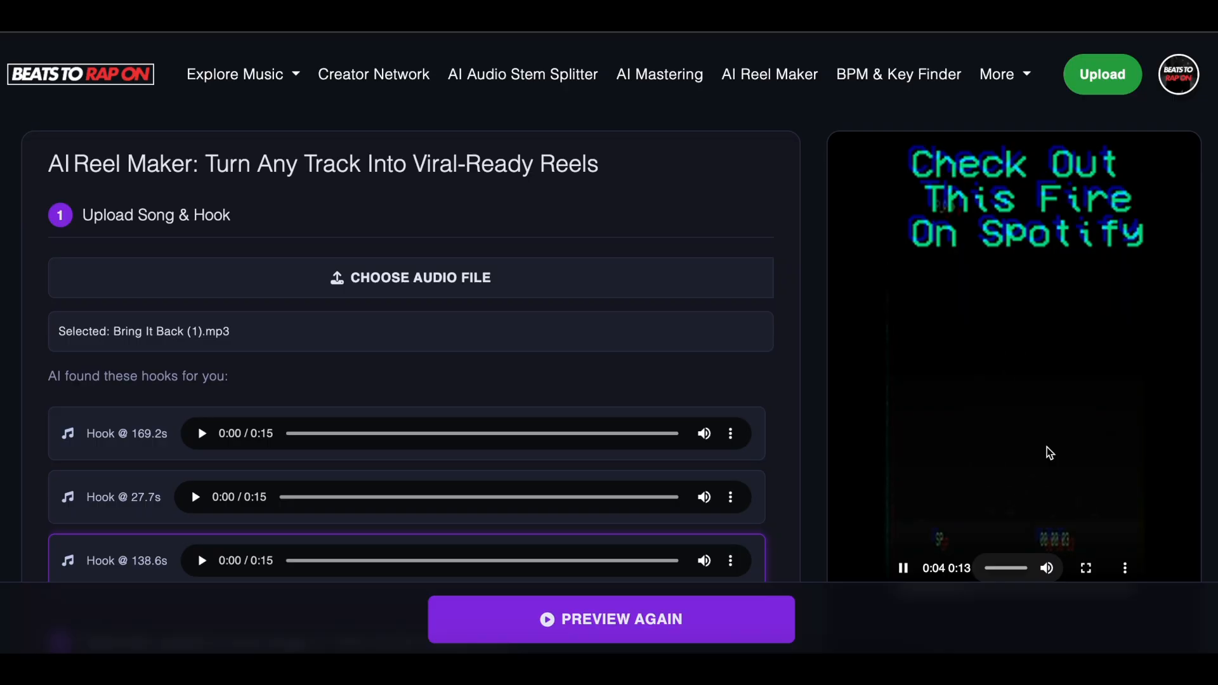
Turn on AI English Auto-Captions for the reel and render the preview again
{"action": "scroll", "coordinate": [912, 387], "scroll_direction": "down", "scroll_amount": 1}
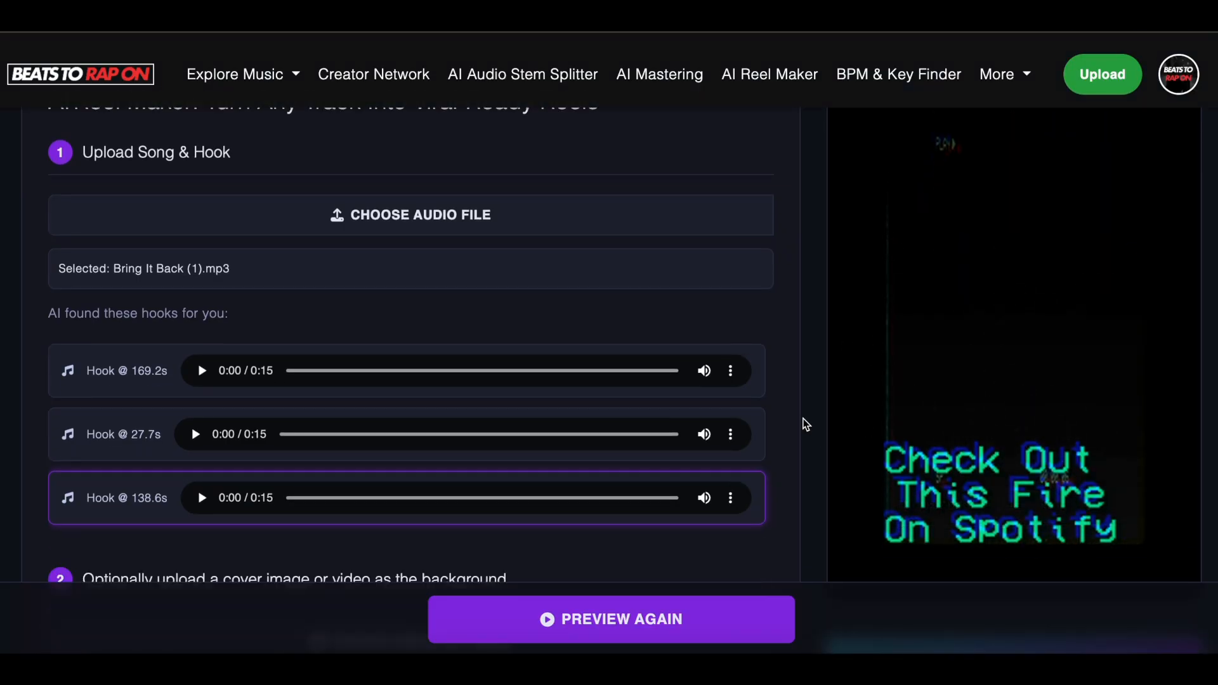
{"action": "scroll", "coordinate": [806, 425], "scroll_direction": "down", "scroll_amount": 5}
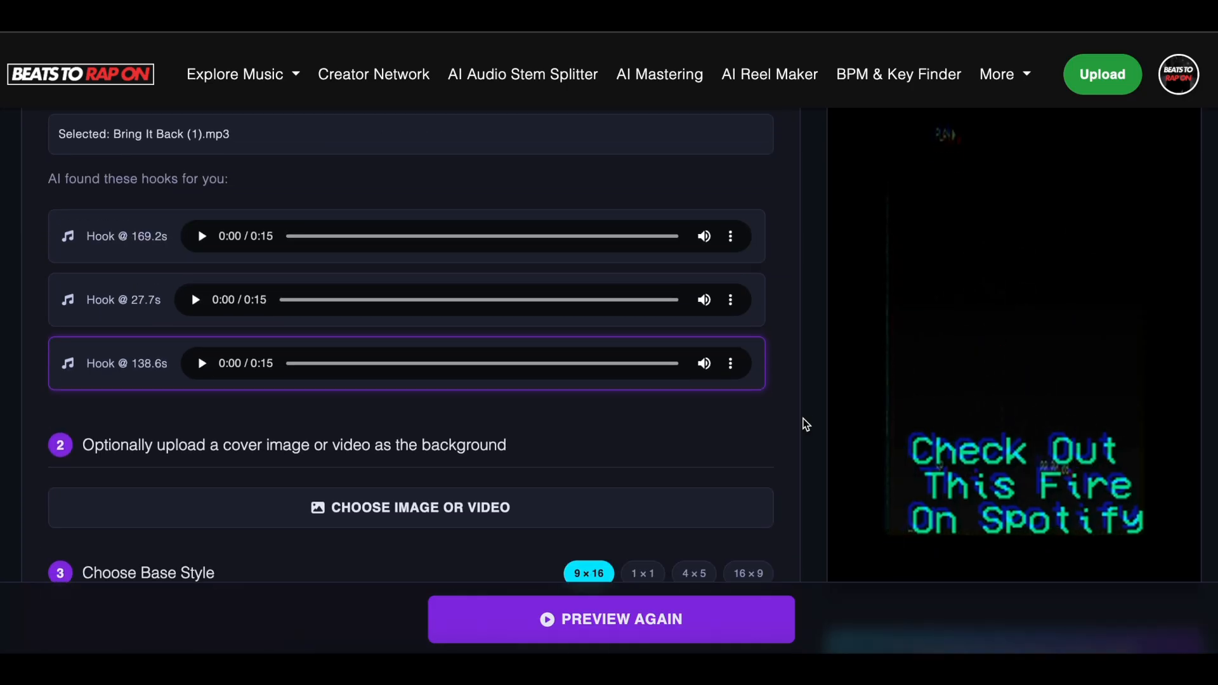
{"action": "scroll", "coordinate": [806, 425], "scroll_direction": "down", "scroll_amount": 1}
{"action": "left_click_drag", "start_coordinate": [579, 394], "coordinate": [722, 395]}
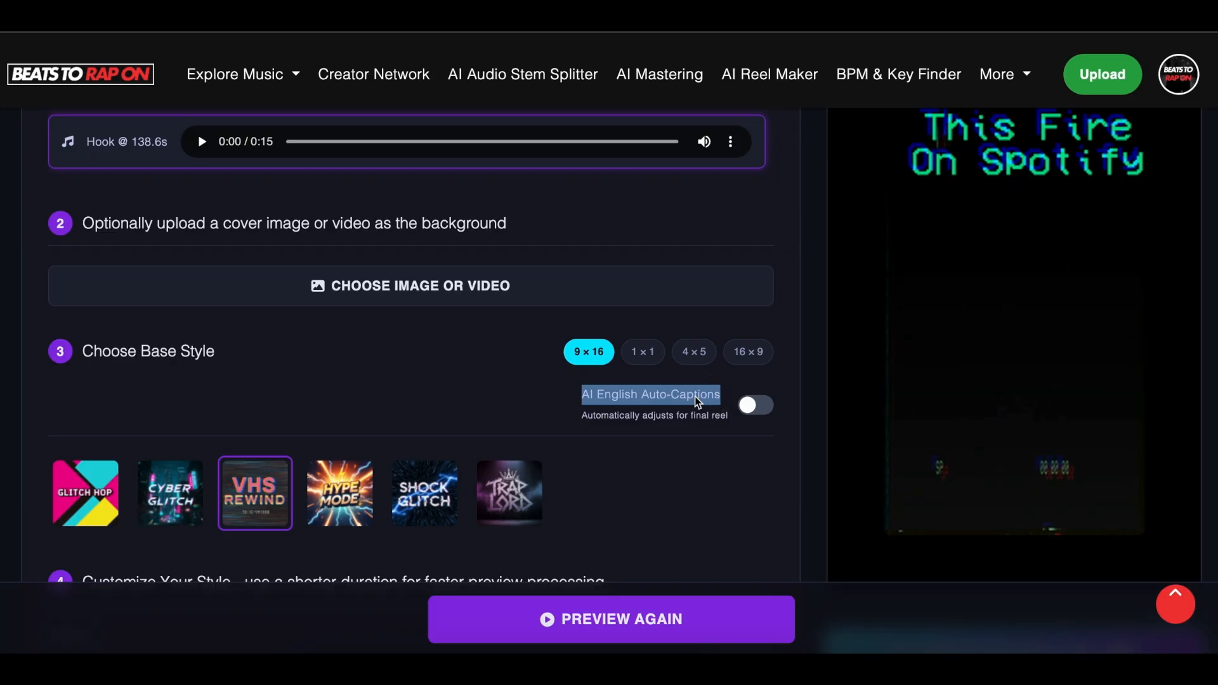
{"action": "left_click_drag", "start_coordinate": [583, 416], "coordinate": [743, 408]}
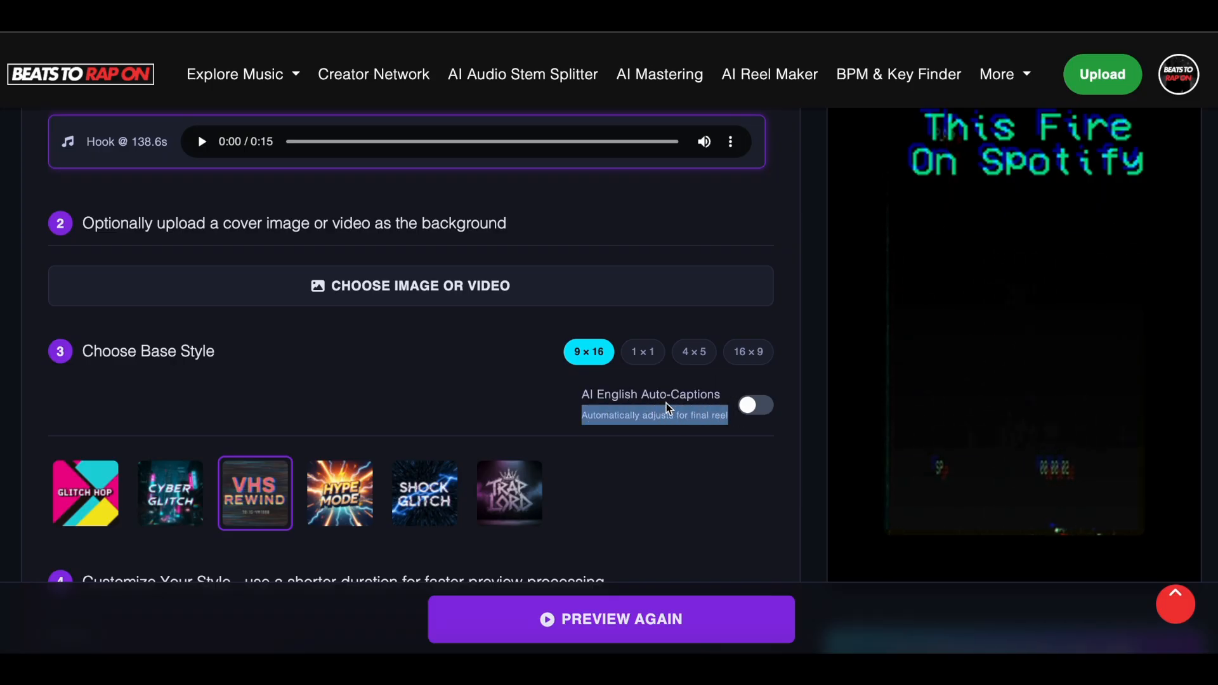
{"action": "left_click", "coordinate": [756, 405]}
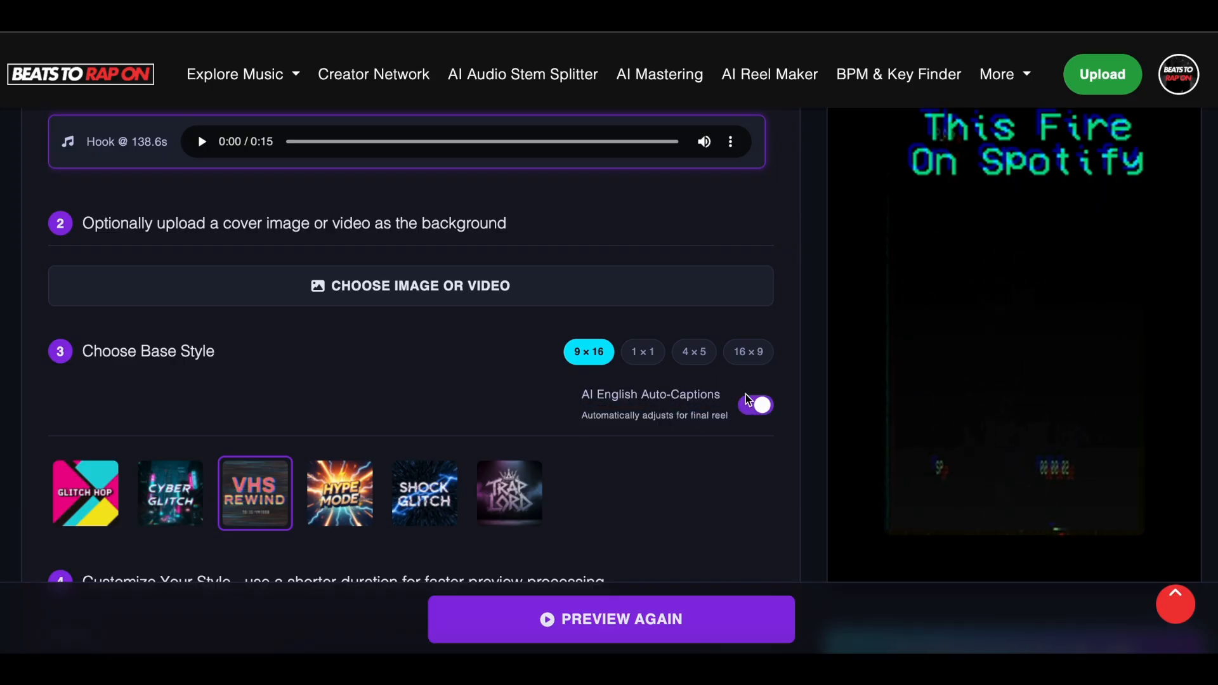
{"action": "left_click", "coordinate": [722, 642]}
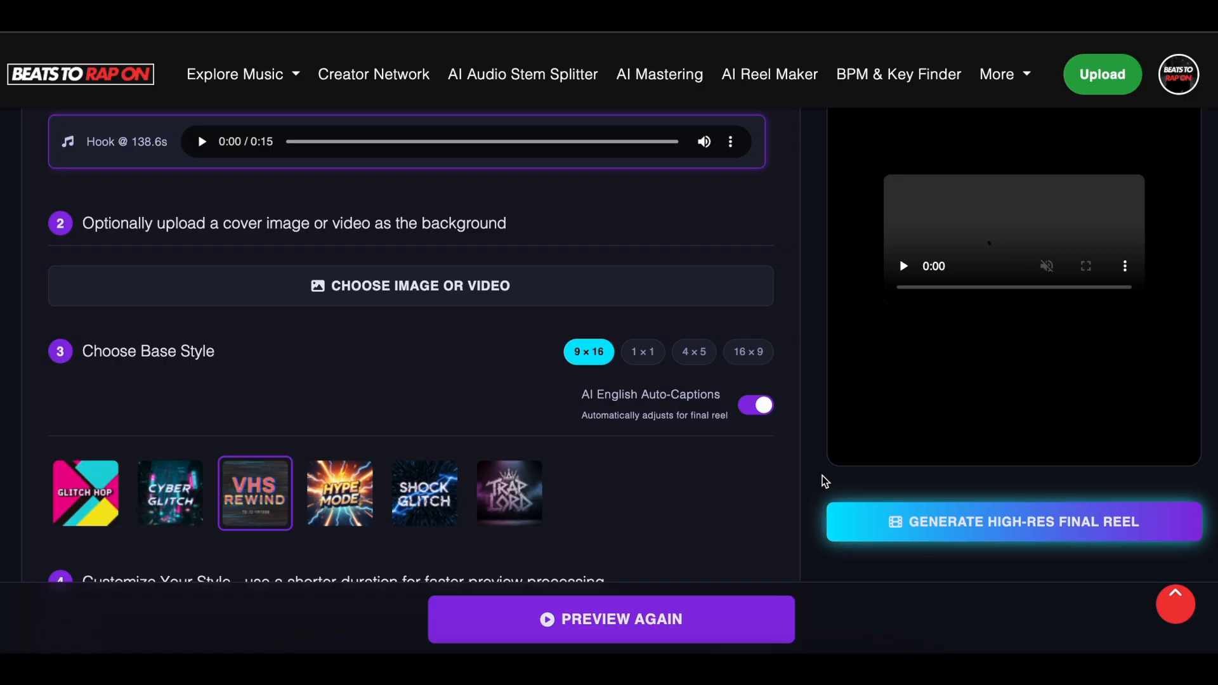
Unmute the auto-captioned preview and watch how the captions appear with the custom text
{"action": "left_click", "coordinate": [1056, 497]}
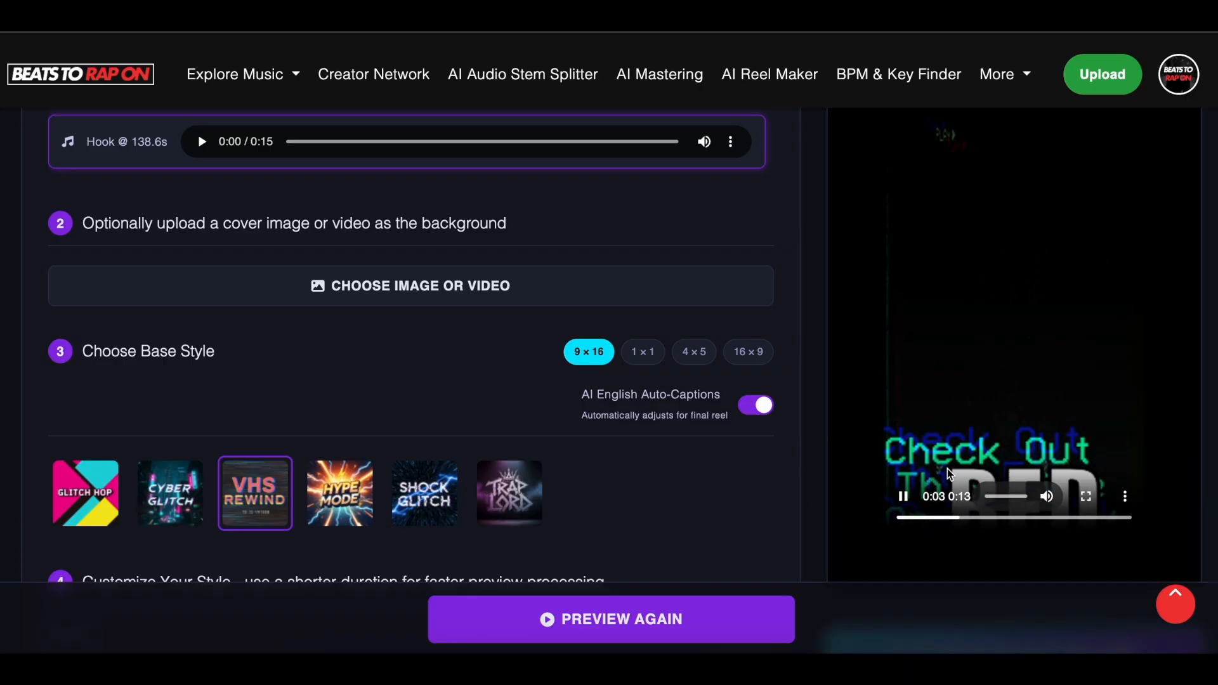
{"action": "scroll", "coordinate": [798, 373], "scroll_direction": "down", "scroll_amount": 3}
{"action": "scroll", "coordinate": [798, 373], "scroll_direction": "down", "scroll_amount": 1}
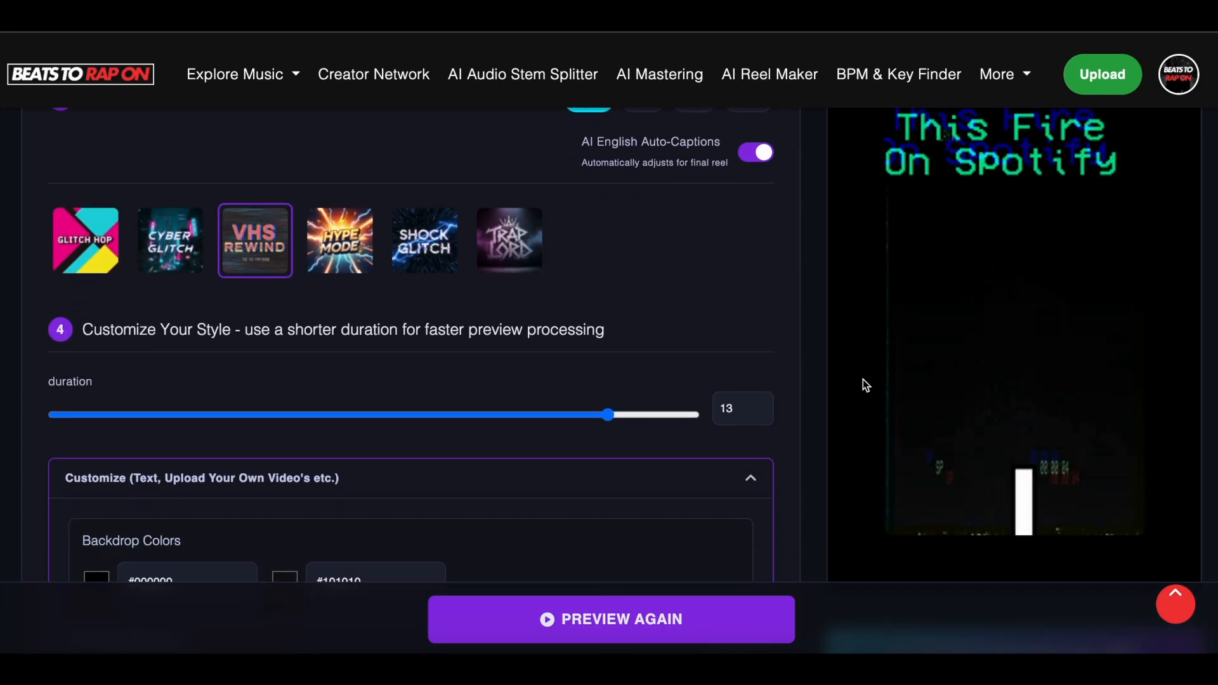
Generate the high-res final reel with the VHS Rewind style, custom text and auto-captions
{"action": "scroll", "coordinate": [808, 459], "scroll_direction": "down", "scroll_amount": 8}
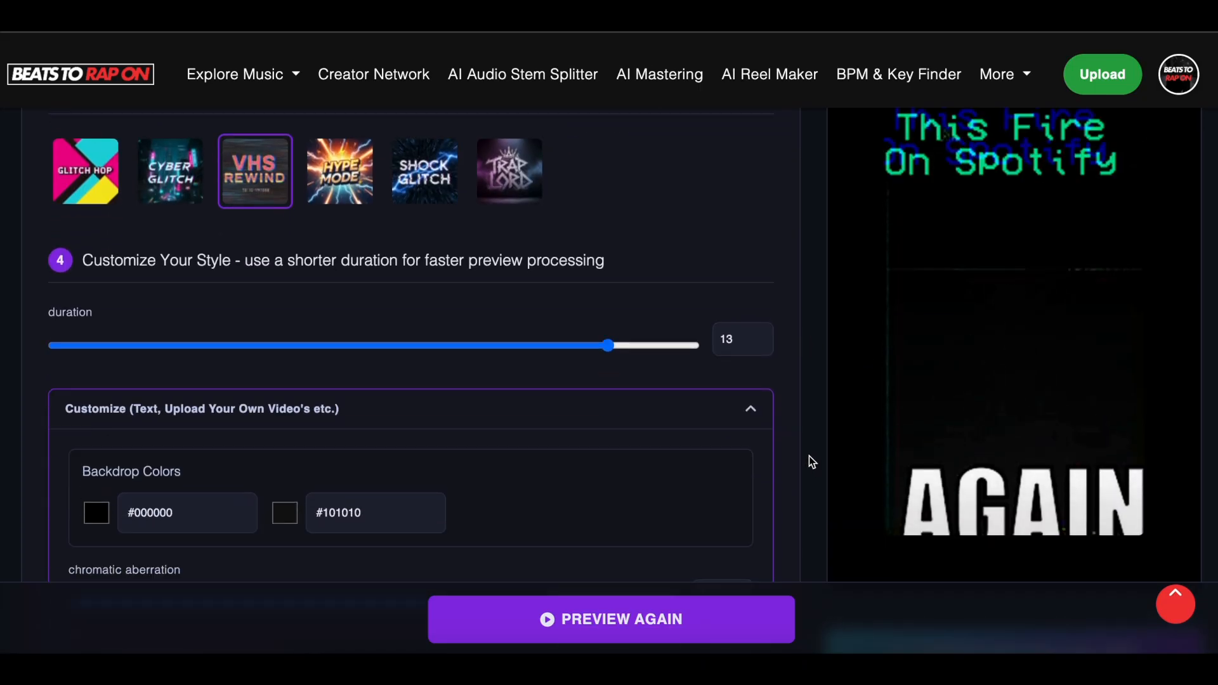
{"action": "scroll", "coordinate": [810, 455], "scroll_direction": "down", "scroll_amount": 12}
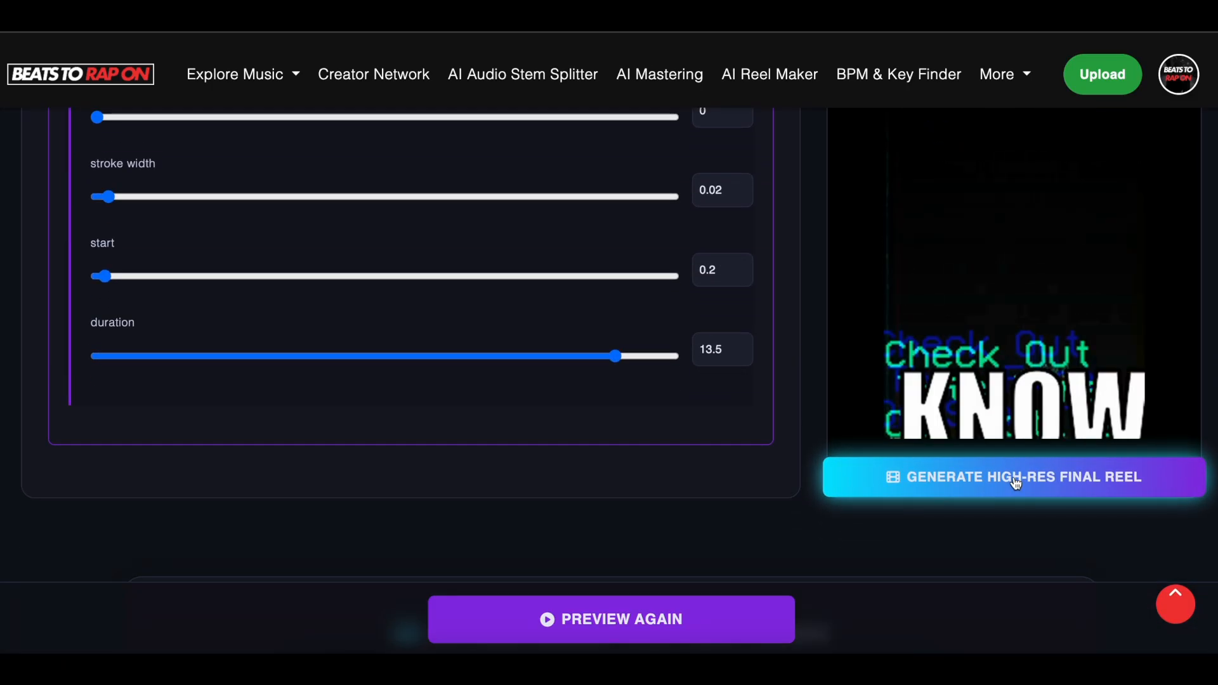
{"action": "left_click", "coordinate": [1017, 484]}
{"action": "scroll", "coordinate": [1017, 483], "scroll_direction": "up", "scroll_amount": 8}
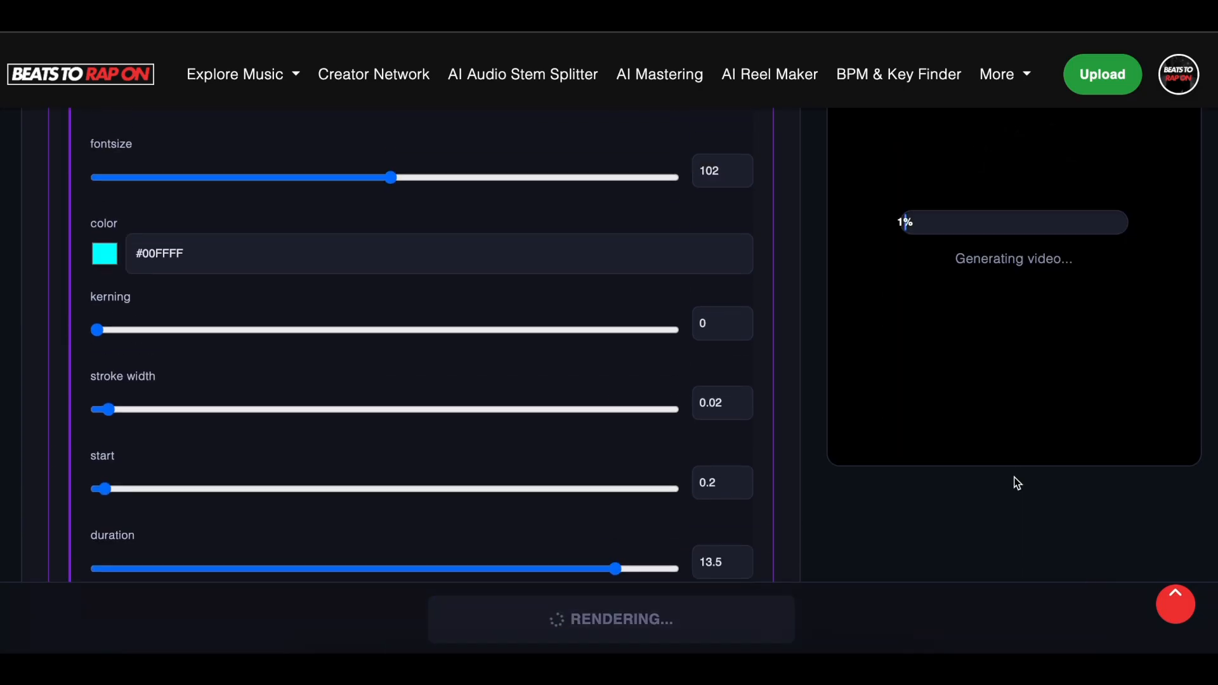
{"action": "scroll", "coordinate": [1017, 483], "scroll_direction": "up", "scroll_amount": 12}
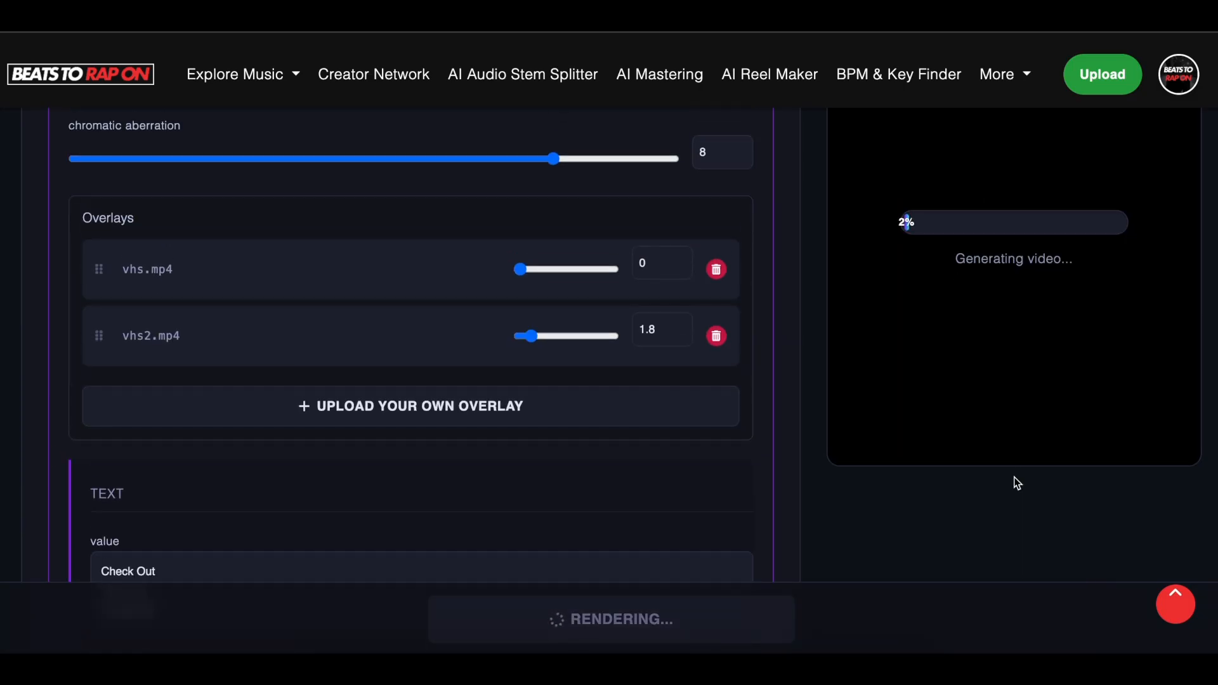
{"action": "scroll", "coordinate": [1017, 484], "scroll_direction": "up", "scroll_amount": 2}
{"action": "scroll", "coordinate": [1017, 483], "scroll_direction": "down", "scroll_amount": 2}
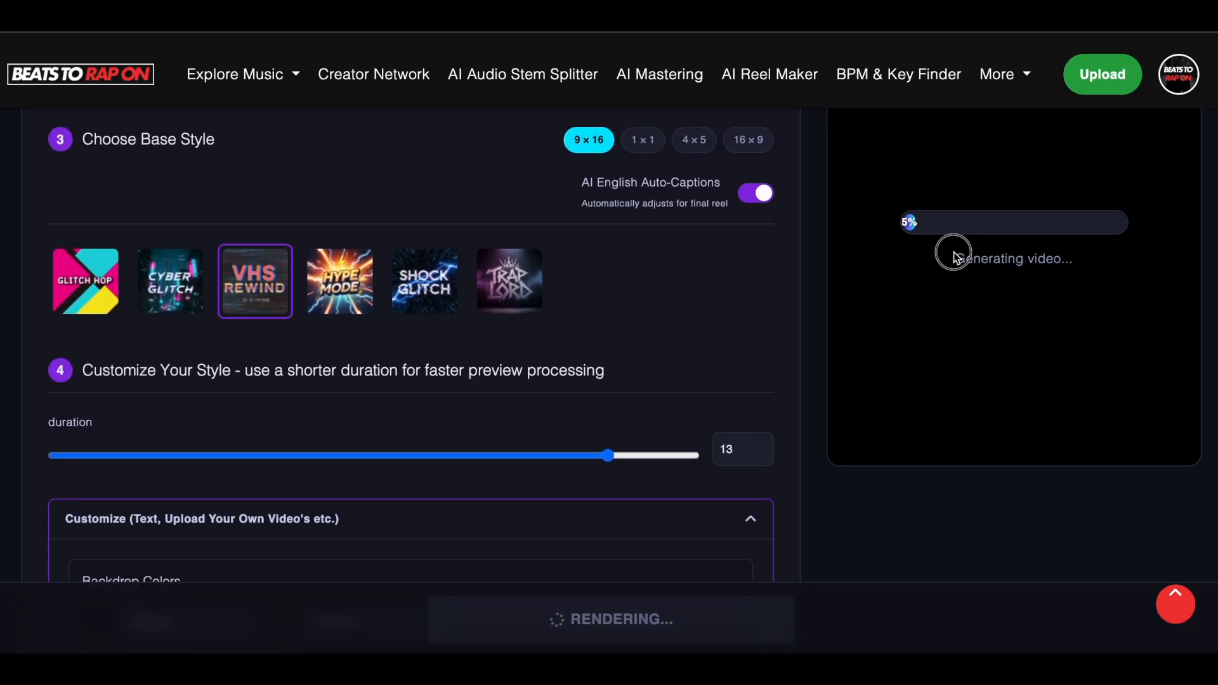
{"action": "left_click_drag", "start_coordinate": [954, 253], "coordinate": [1090, 260]}
Play the generated high-res final reel and unmute its sound
{"action": "left_click", "coordinate": [910, 277]}
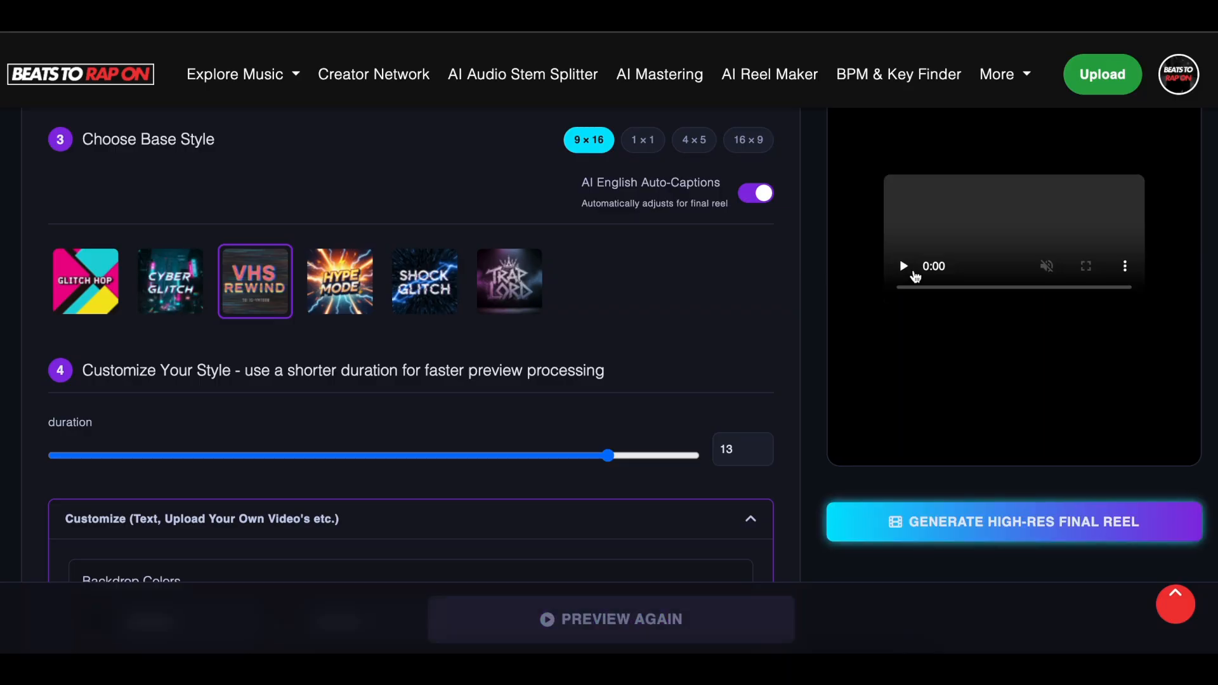
{"action": "left_click", "coordinate": [913, 271]}
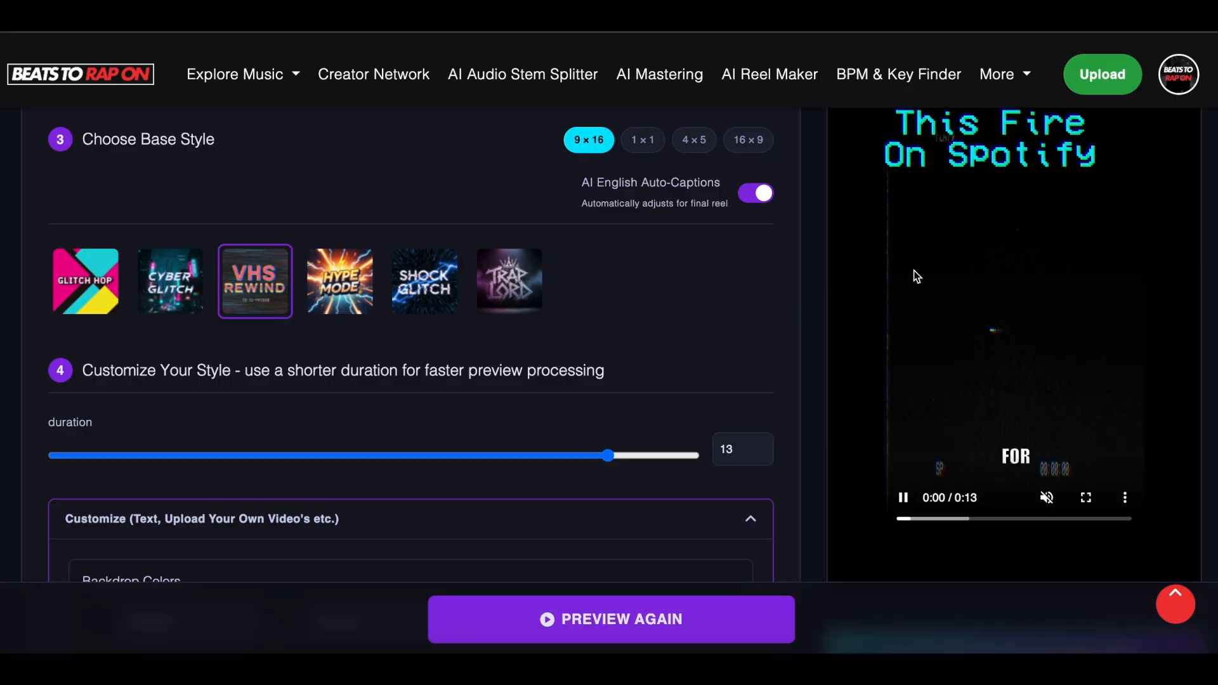
{"action": "left_click", "coordinate": [1049, 499]}
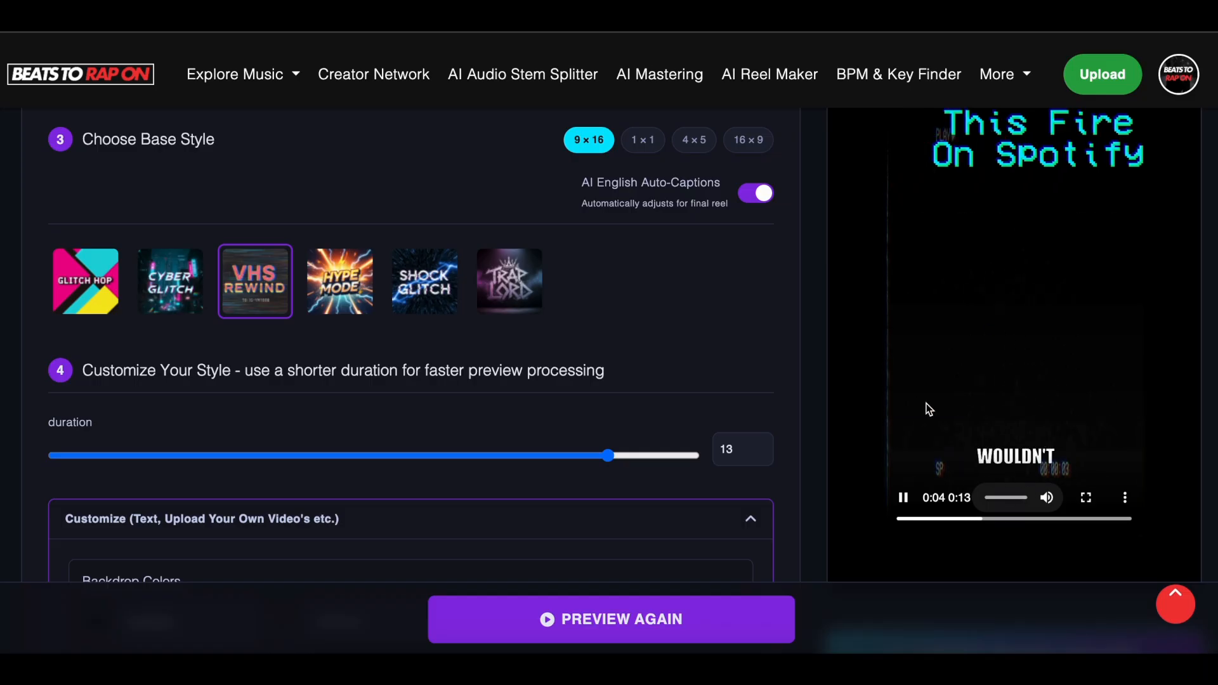
Turn off AI English Auto-Captions and pause the playing final reel
{"action": "left_click_drag", "start_coordinate": [582, 203], "coordinate": [730, 213]}
{"action": "left_click", "coordinate": [695, 212]}
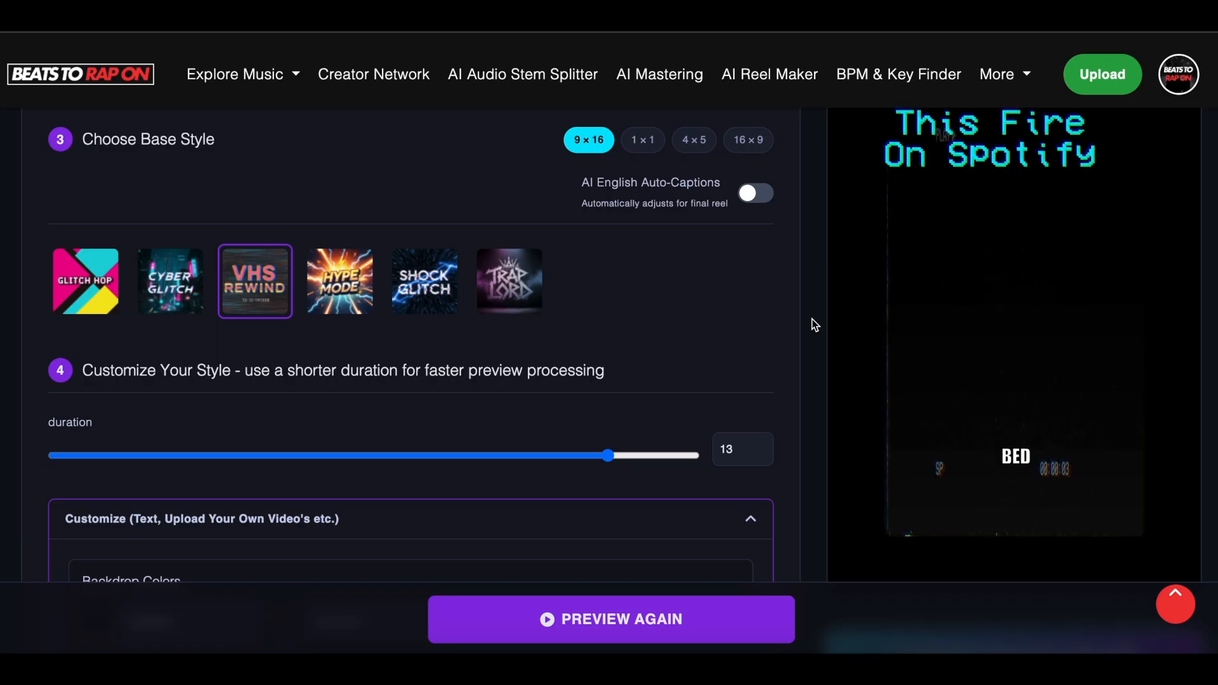
{"action": "scroll", "coordinate": [815, 325], "scroll_direction": "up", "scroll_amount": 6}
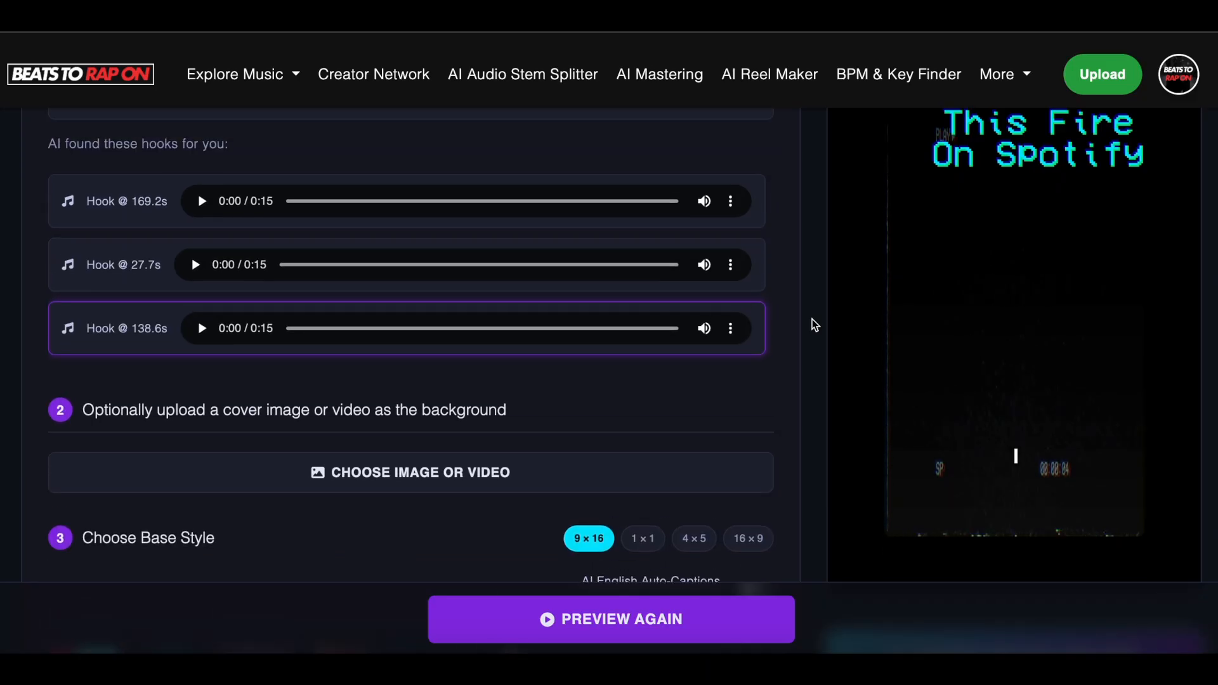
{"action": "mouse_move", "coordinate": [946, 498]}
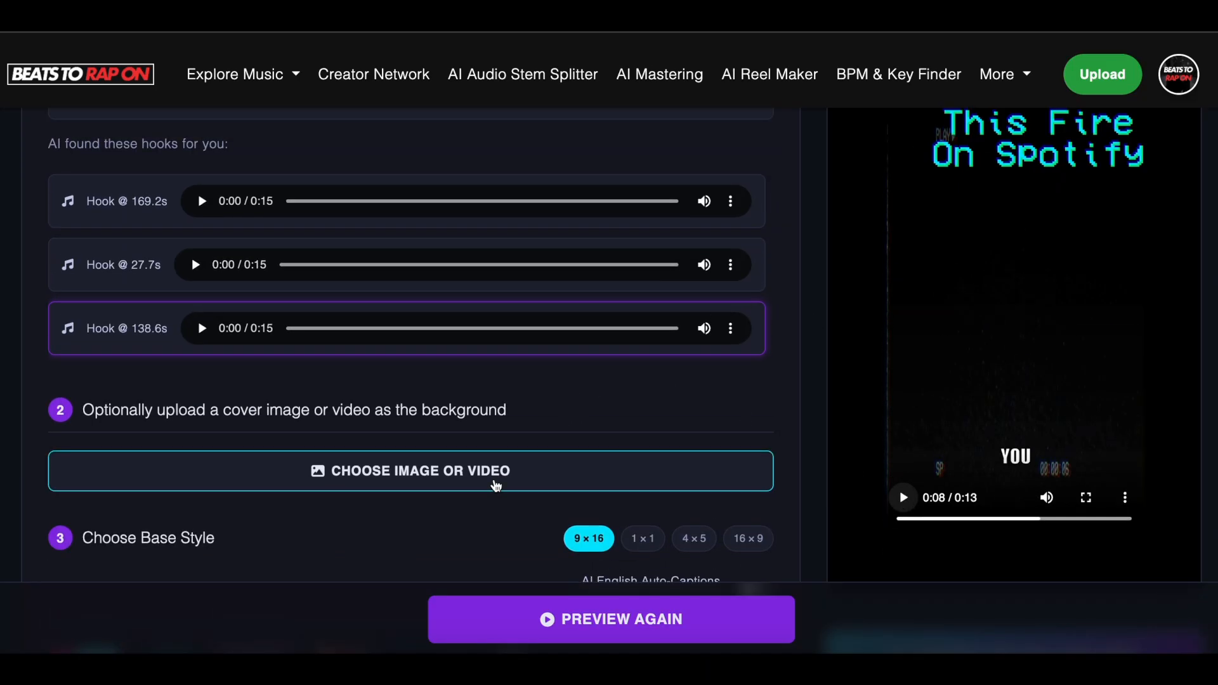
Examine the Video Overlay feature description and the options for uploading a custom overlay and a background image or video
{"action": "scroll", "coordinate": [656, 408], "scroll_direction": "down", "scroll_amount": 15}
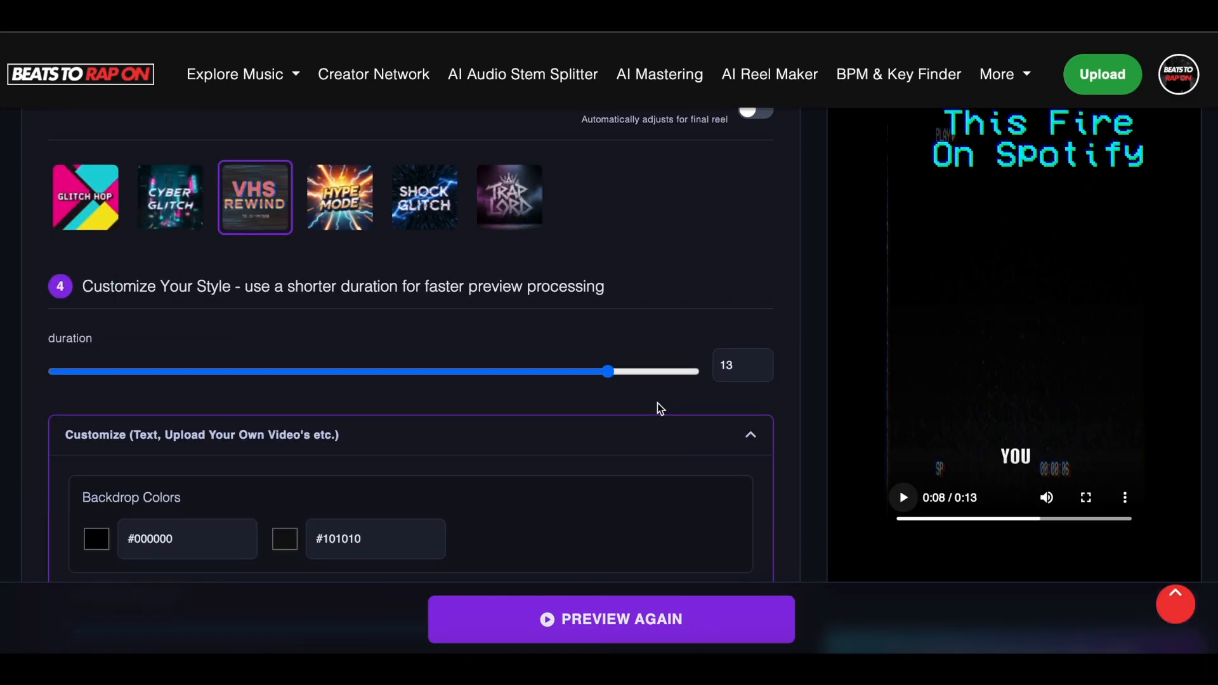
{"action": "scroll", "coordinate": [658, 402], "scroll_direction": "down", "scroll_amount": 12}
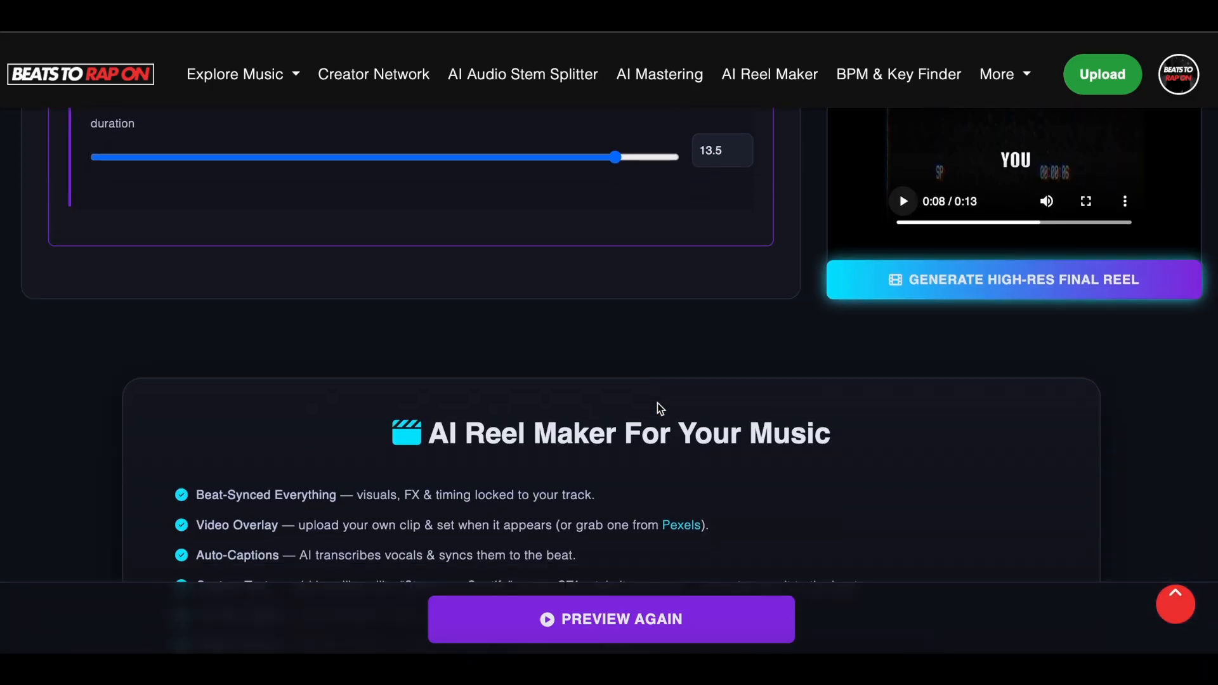
{"action": "left_click", "coordinate": [566, 364]}
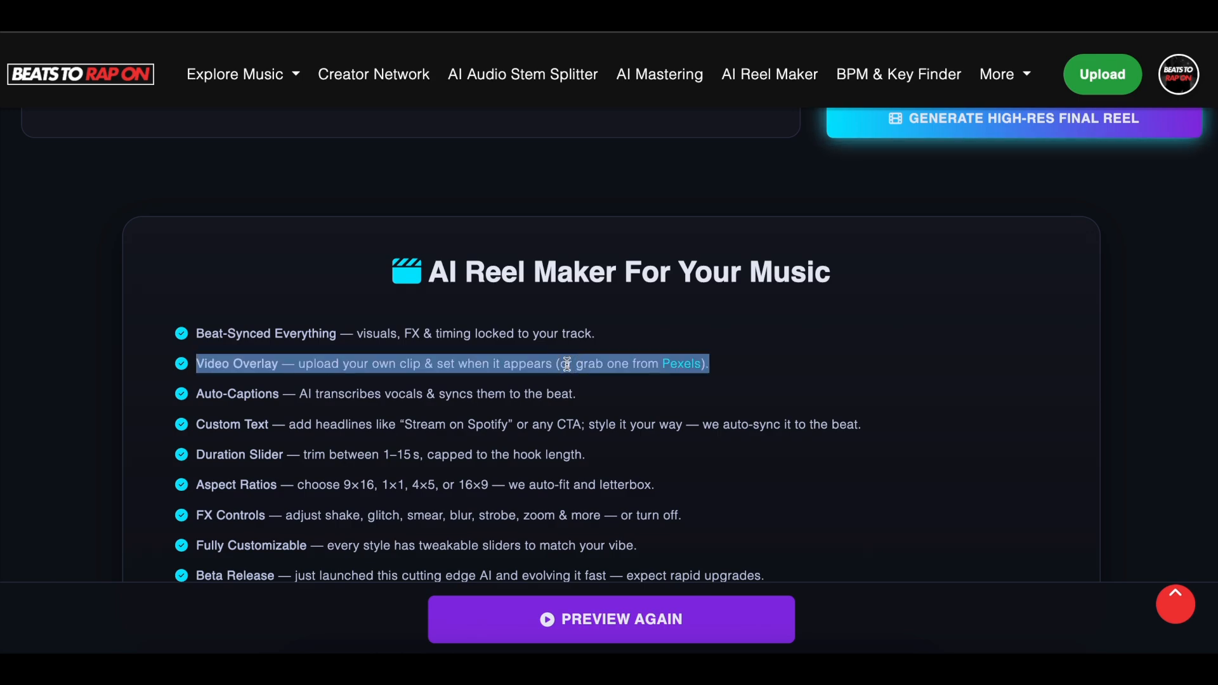
{"action": "left_click", "coordinate": [346, 375]}
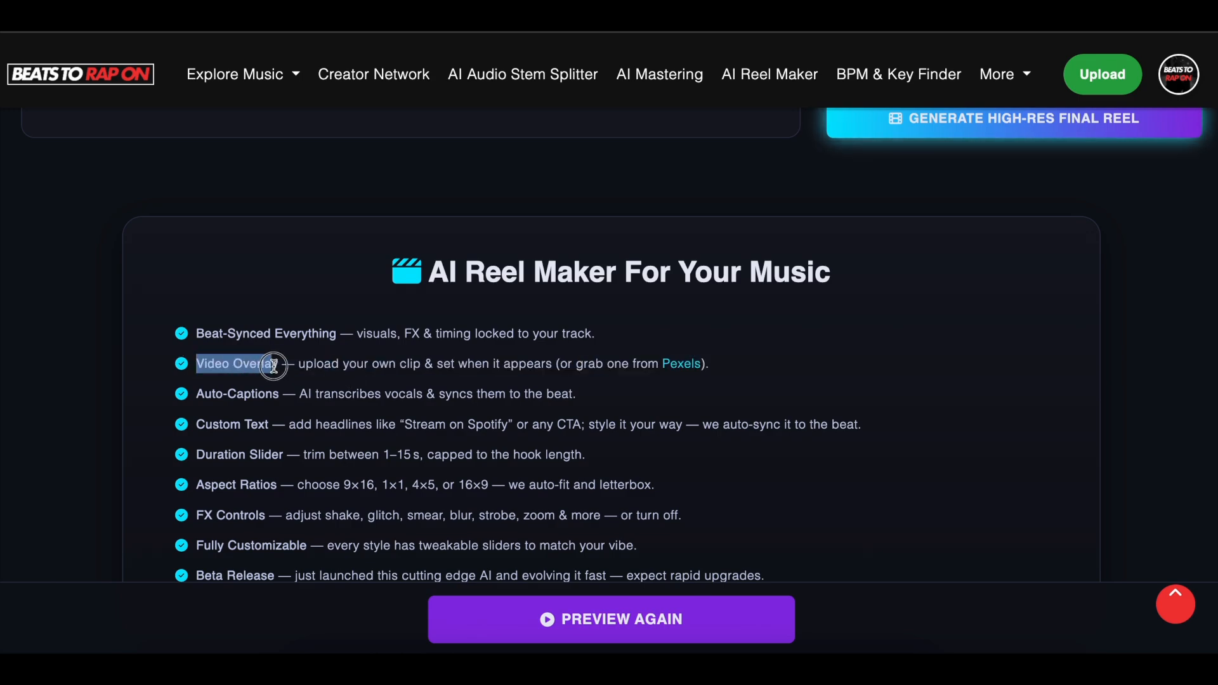
{"action": "scroll", "coordinate": [417, 357], "scroll_direction": "up", "scroll_amount": 12}
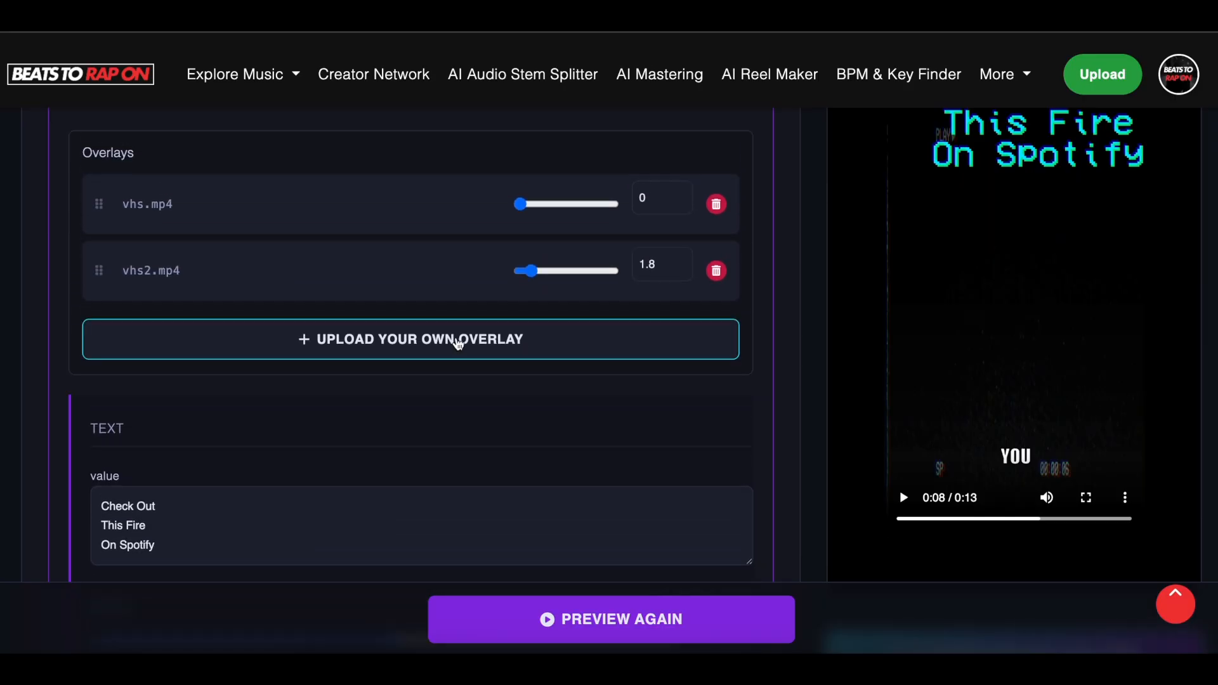
{"action": "scroll", "coordinate": [520, 360], "scroll_direction": "up", "scroll_amount": 10}
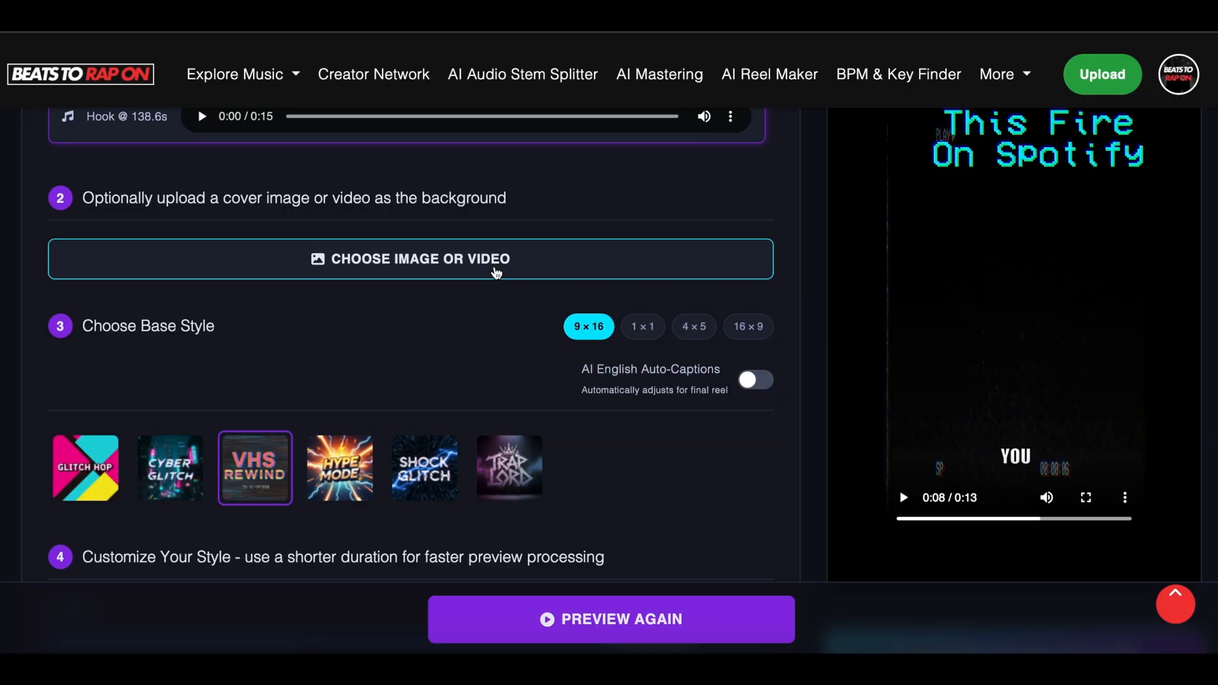
Open the Pexels club dance videos and download the clip of the dark-haired woman dancing in blue light
{"action": "scroll", "coordinate": [497, 271], "scroll_direction": "down", "scroll_amount": 20}
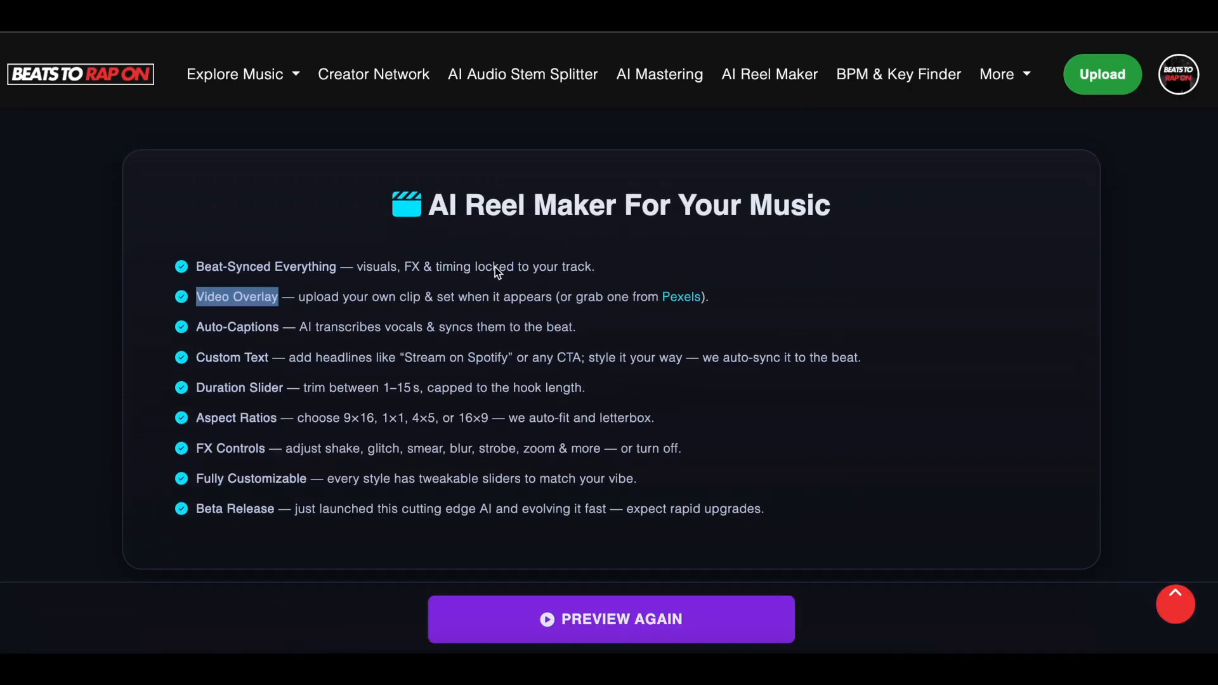
{"action": "left_click", "coordinate": [692, 346]}
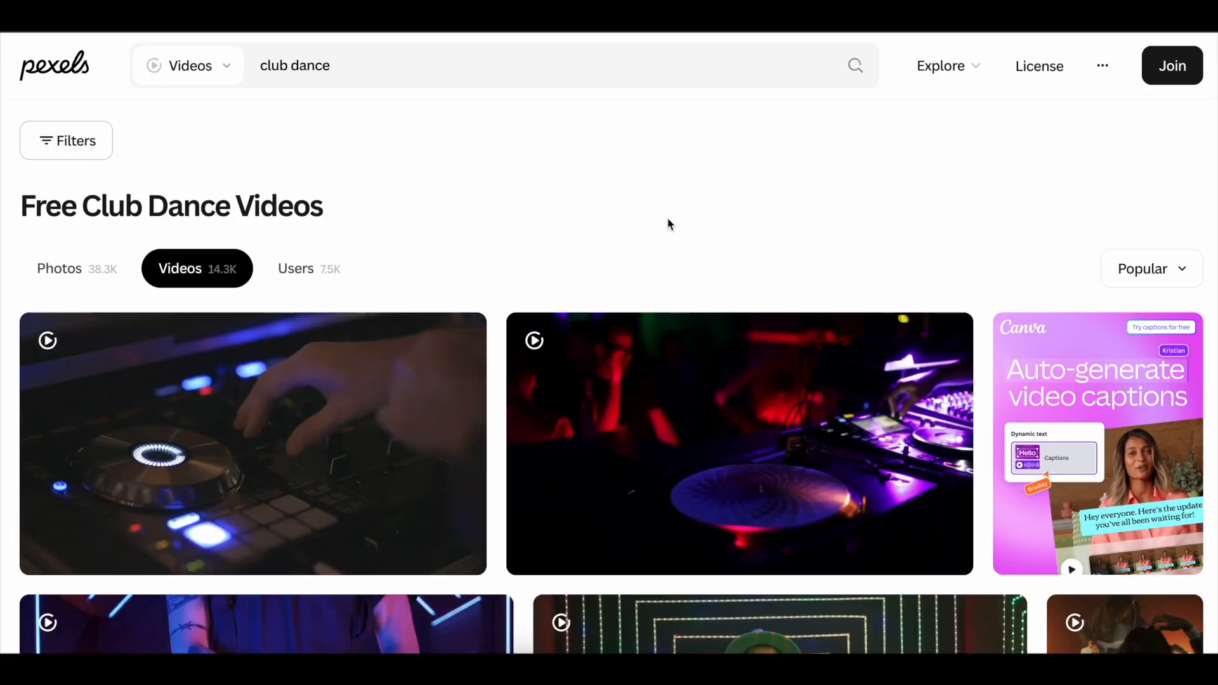
{"action": "scroll", "coordinate": [666, 232], "scroll_direction": "down", "scroll_amount": 7}
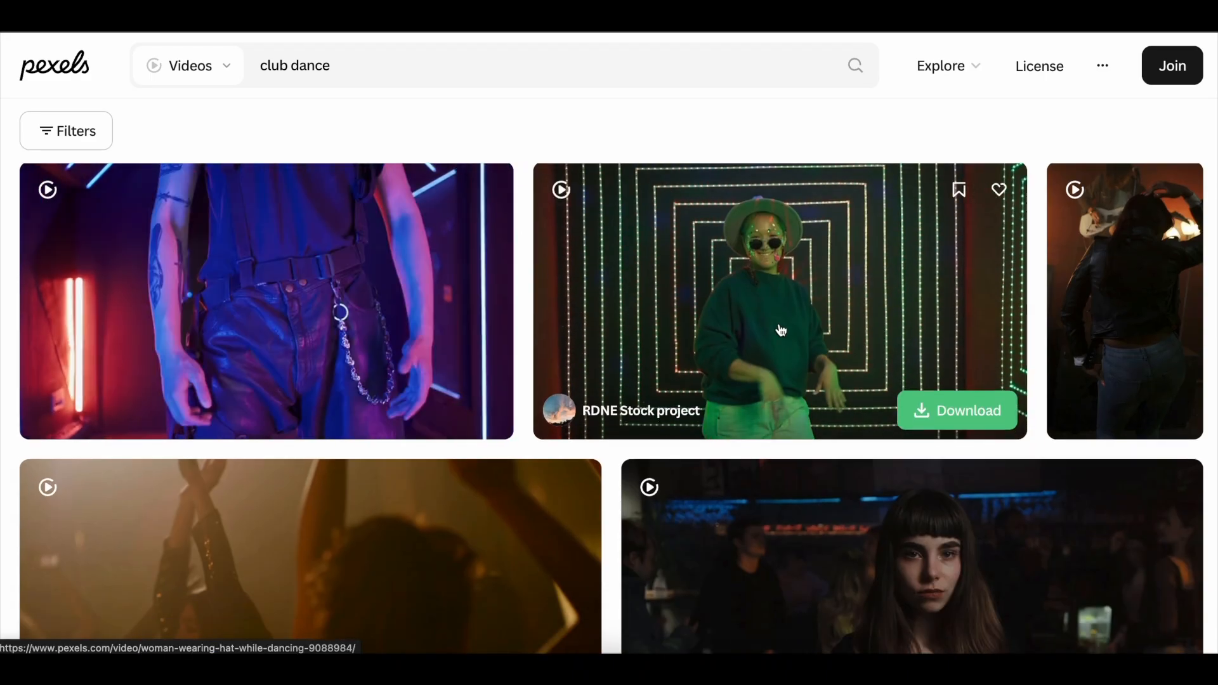
{"action": "scroll", "coordinate": [781, 332], "scroll_direction": "down", "scroll_amount": 10}
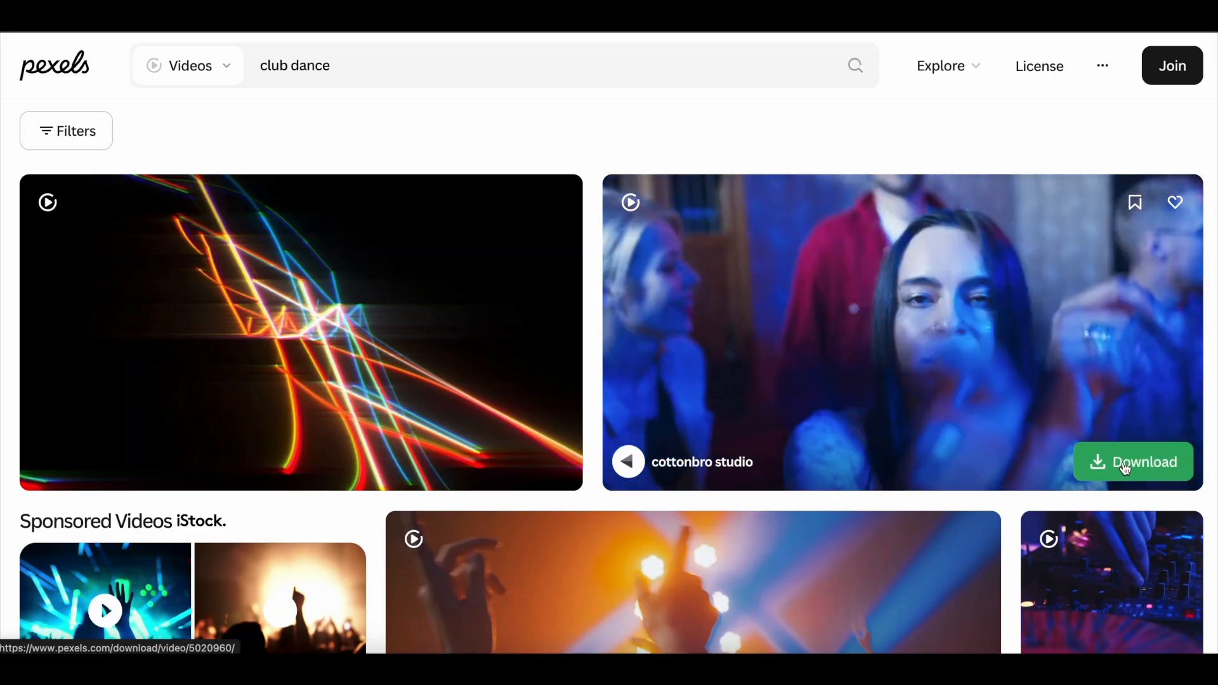
{"action": "left_click", "coordinate": [1126, 467]}
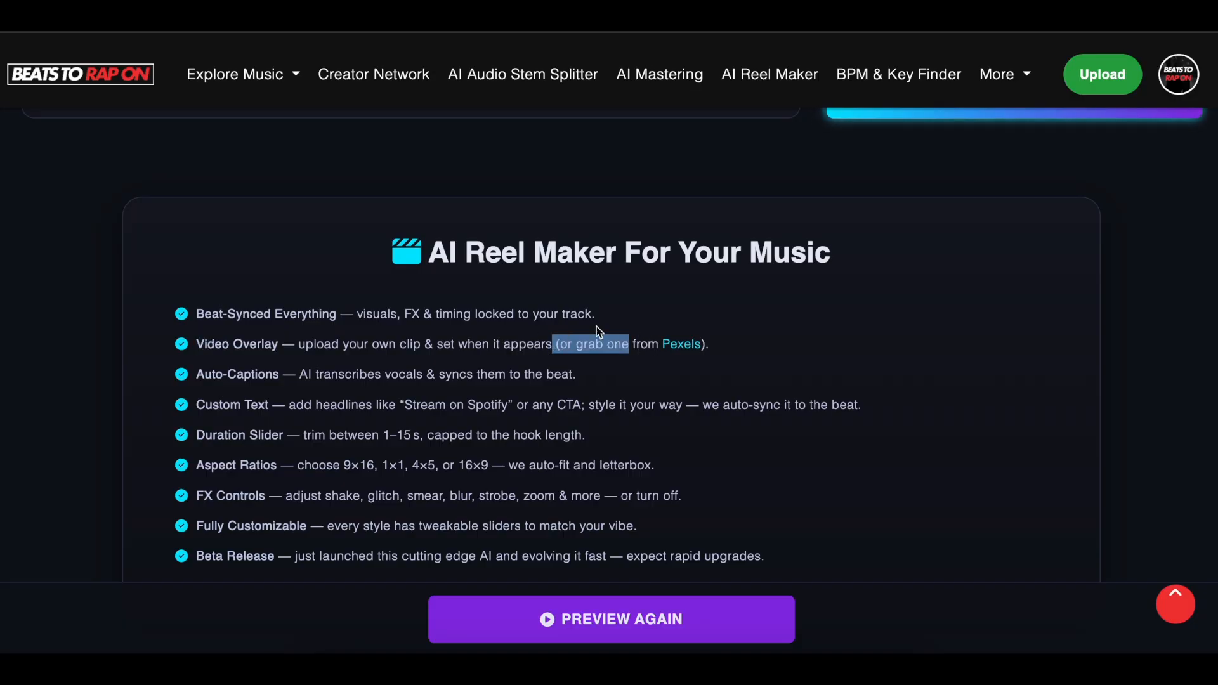
Upload videobackground.mp4 to the AI Reel Maker as the reel's background
{"action": "scroll", "coordinate": [613, 317], "scroll_direction": "up", "scroll_amount": 20}
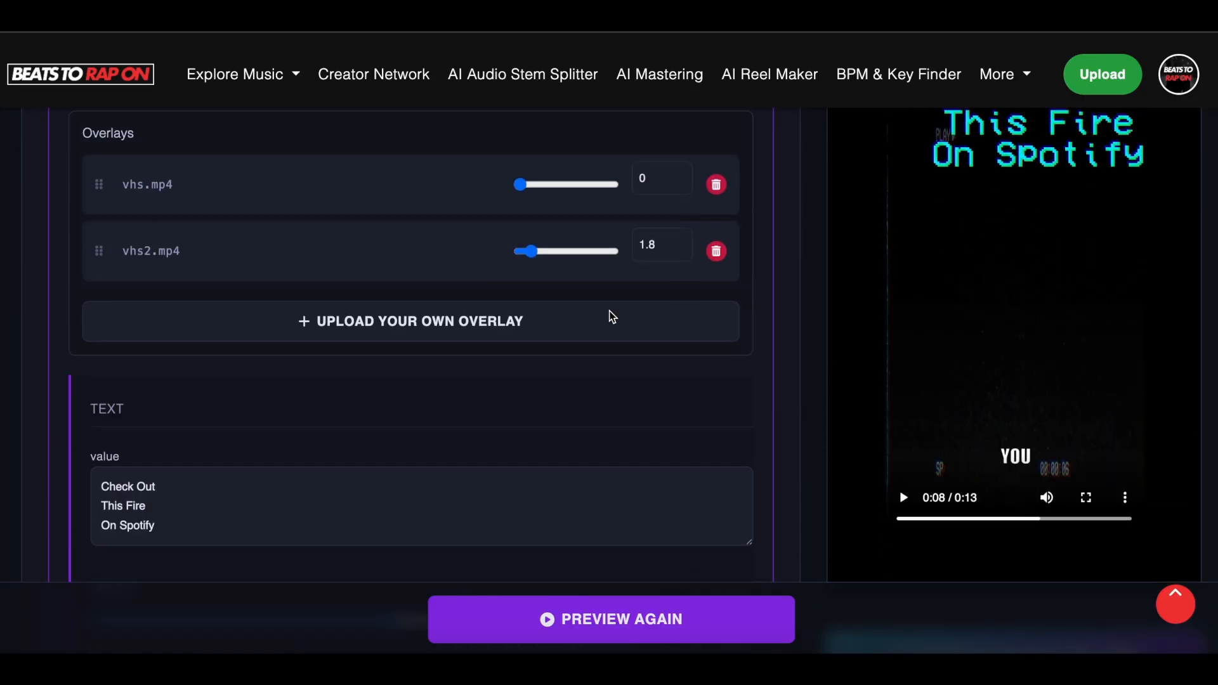
{"action": "scroll", "coordinate": [612, 316], "scroll_direction": "up", "scroll_amount": 10}
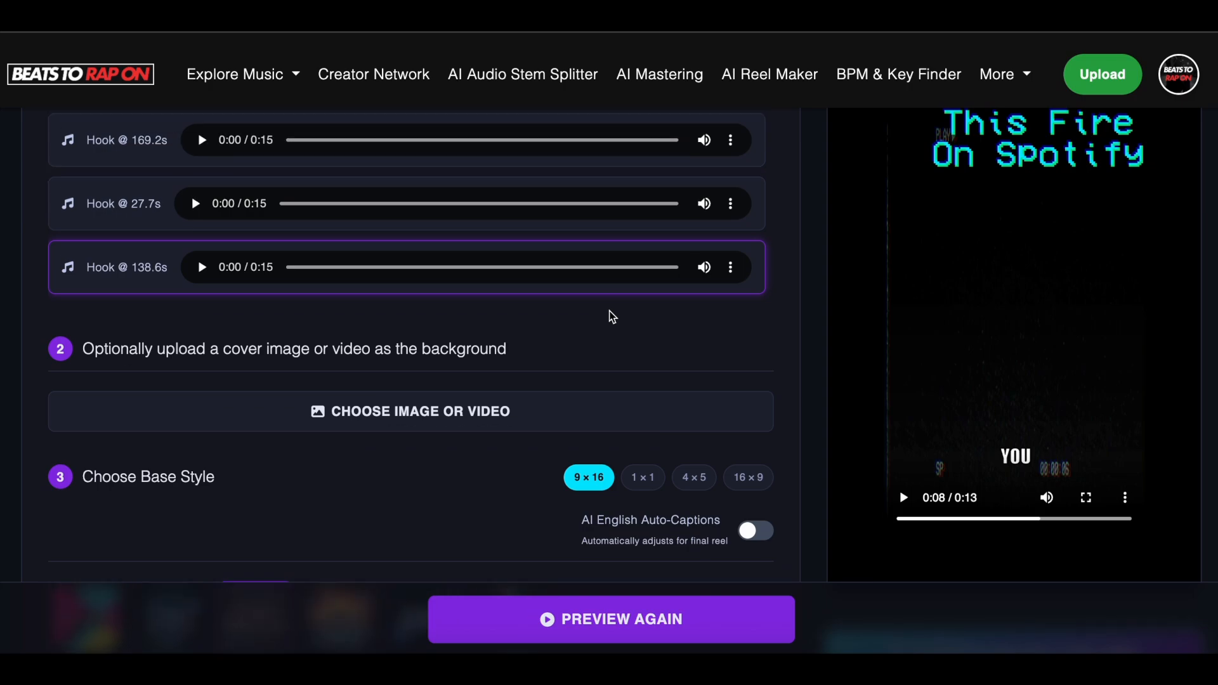
{"action": "left_click", "coordinate": [463, 431]}
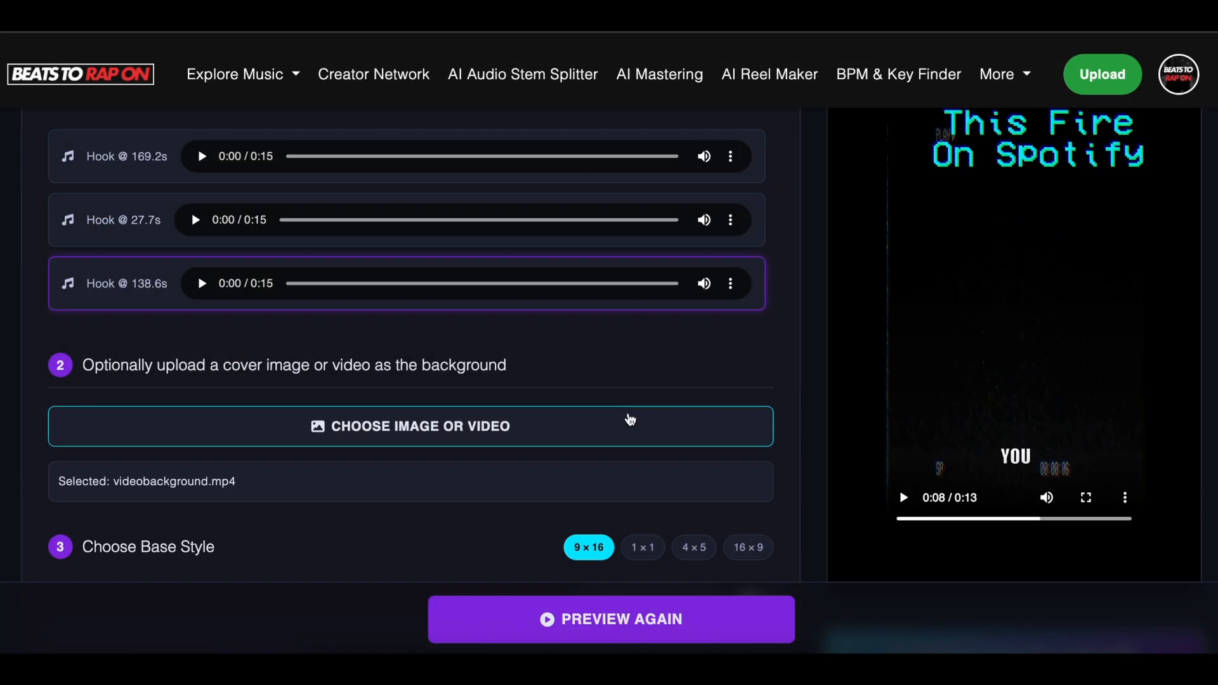
Render a new preview of the VHS Rewind reel with the uploaded background video
{"action": "scroll", "coordinate": [628, 422], "scroll_direction": "down", "scroll_amount": 3}
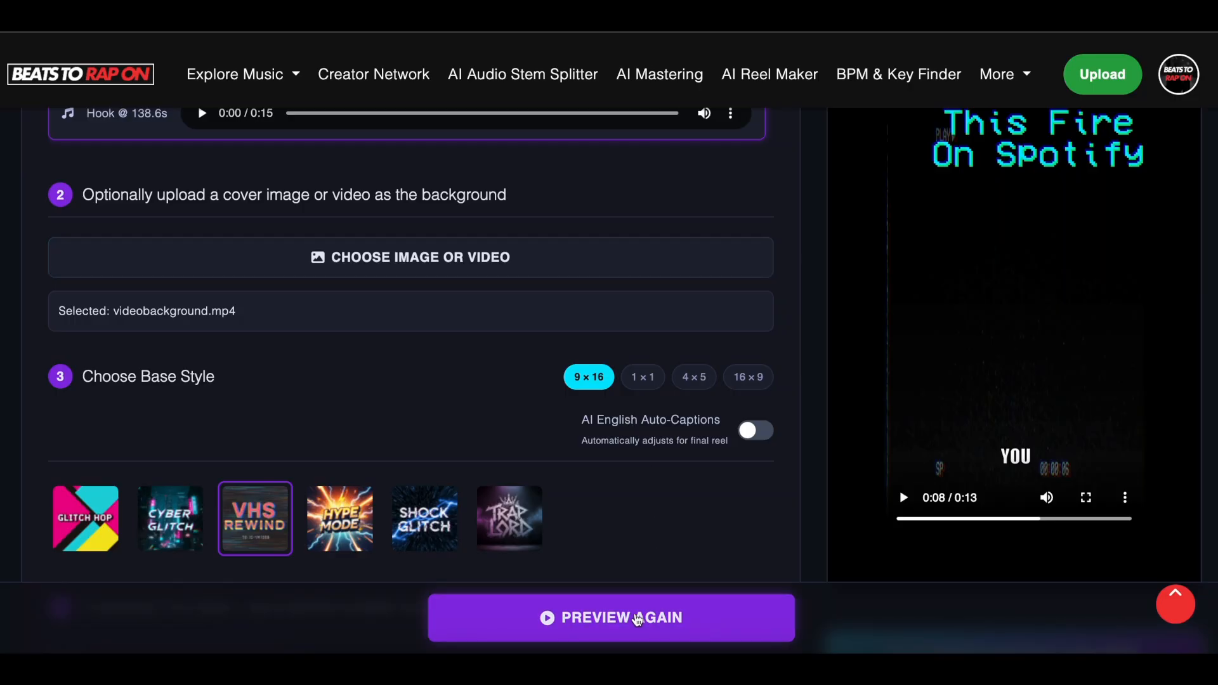
{"action": "left_click", "coordinate": [638, 619]}
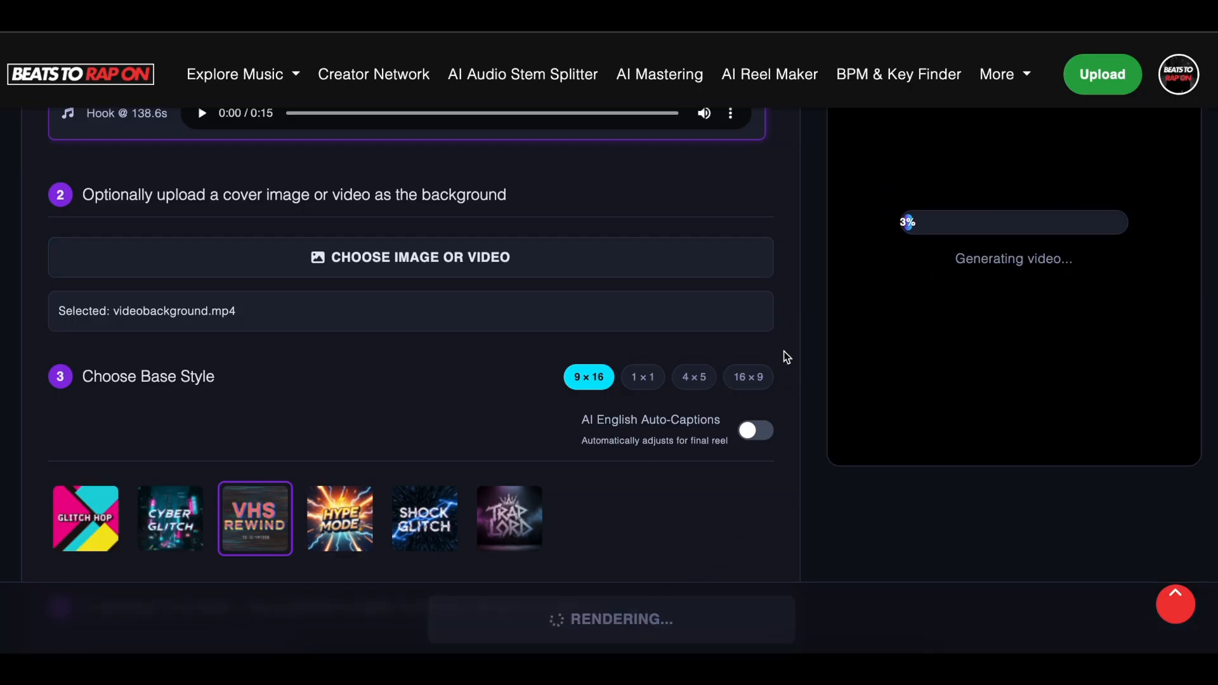
{"action": "scroll", "coordinate": [801, 303], "scroll_direction": "up", "scroll_amount": 3}
{"action": "scroll", "coordinate": [801, 303], "scroll_direction": "down", "scroll_amount": 2}
{"action": "scroll", "coordinate": [801, 304], "scroll_direction": "up", "scroll_amount": 2}
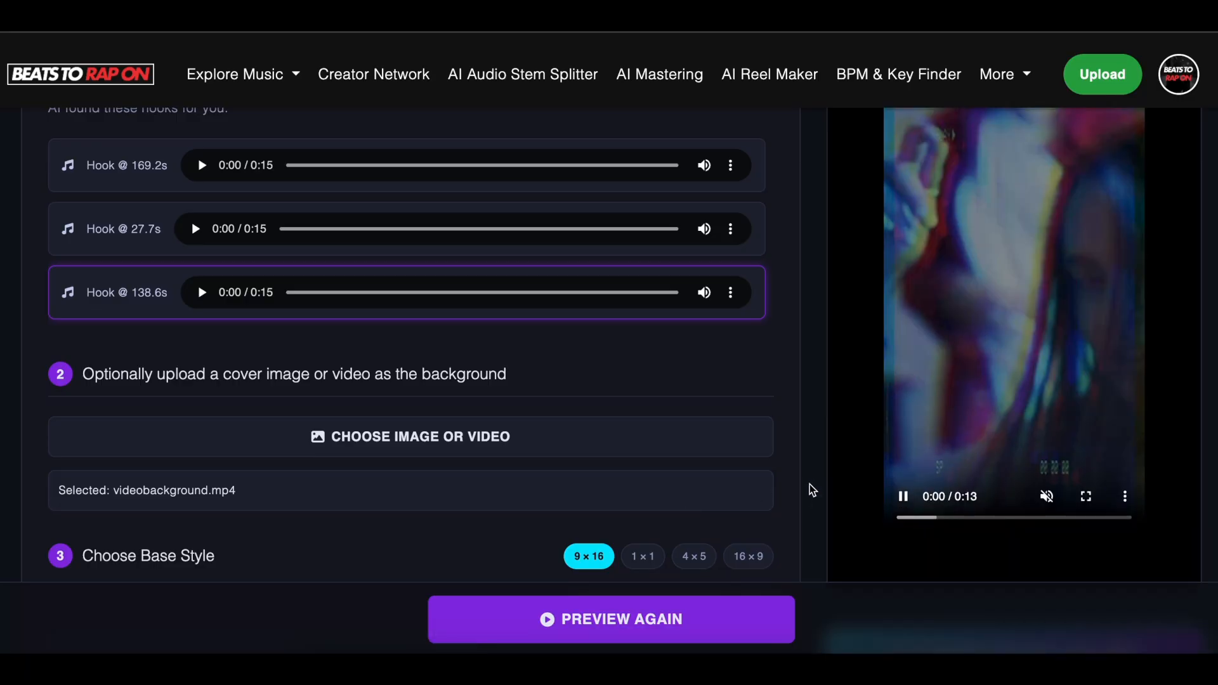
Unmute the new preview and watch it play while reviewing the style's customization settings
{"action": "left_click", "coordinate": [1047, 496]}
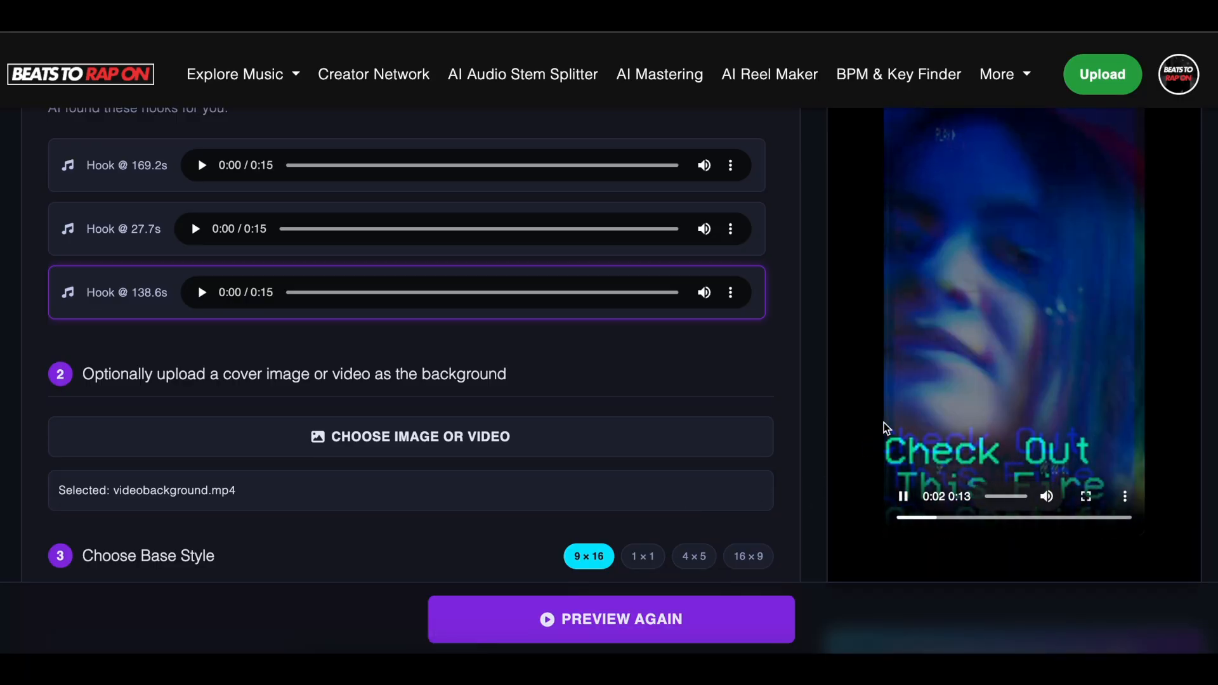
{"action": "scroll", "coordinate": [845, 403], "scroll_direction": "up", "scroll_amount": 4}
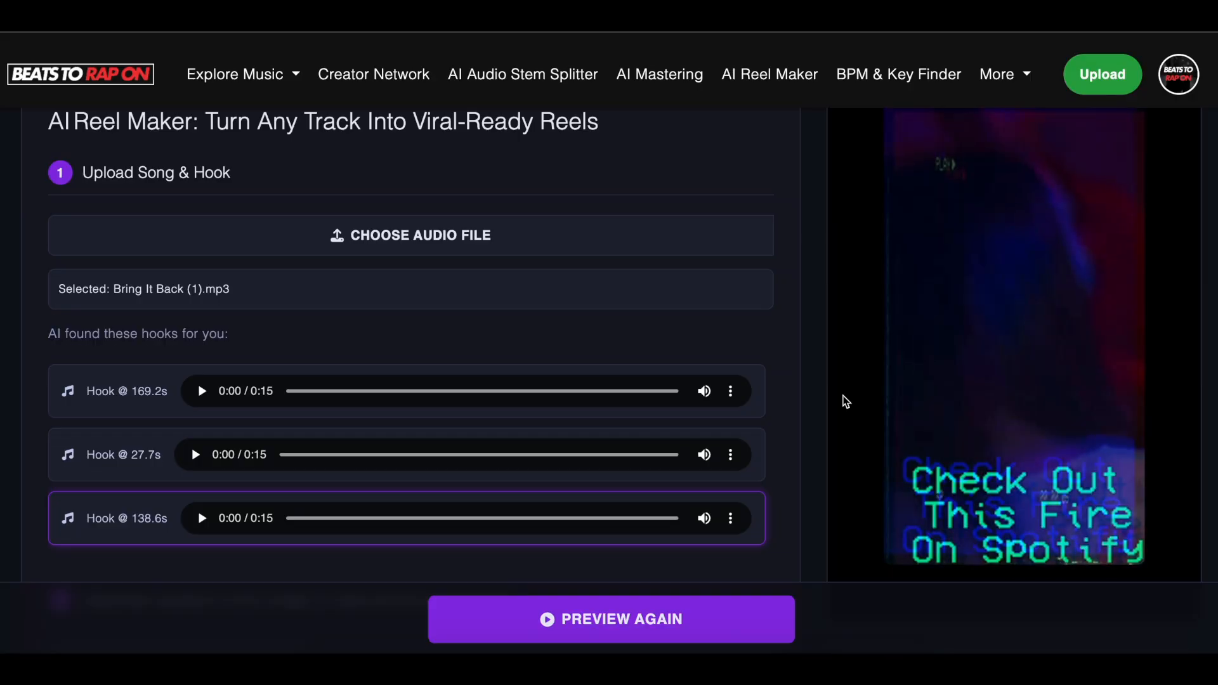
{"action": "scroll", "coordinate": [847, 402], "scroll_direction": "up", "scroll_amount": 2}
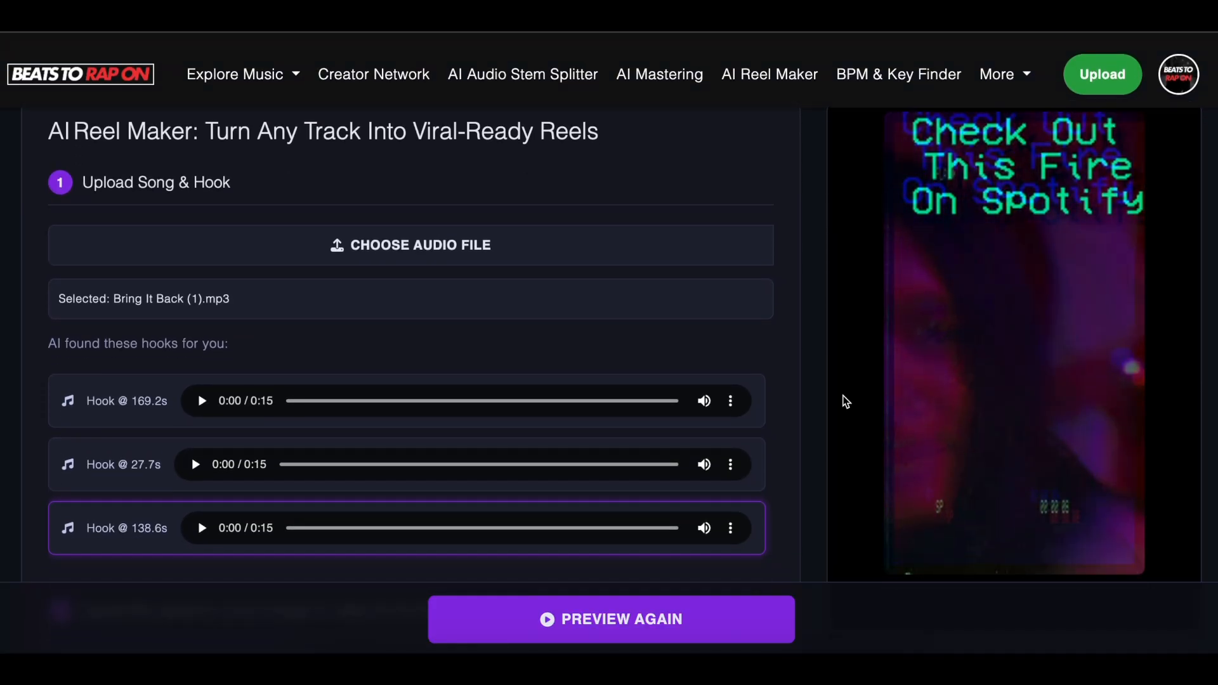
{"action": "scroll", "coordinate": [846, 402], "scroll_direction": "down", "scroll_amount": 2}
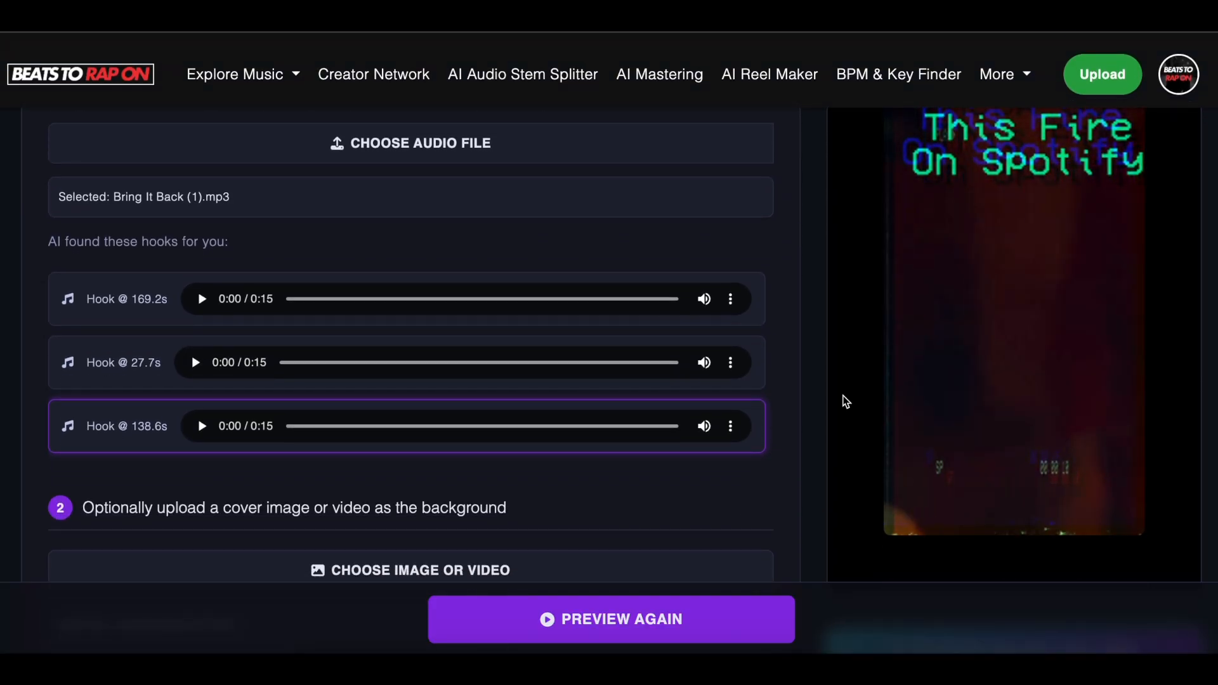
{"action": "scroll", "coordinate": [847, 401], "scroll_direction": "down", "scroll_amount": 10}
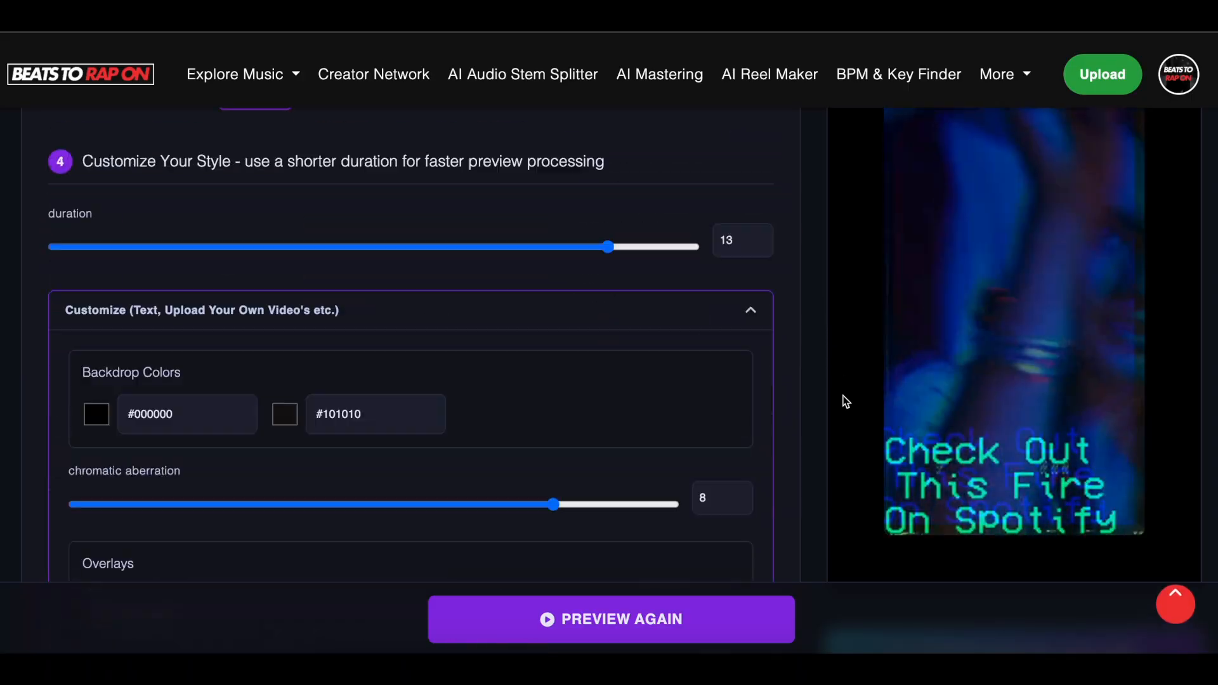
{"action": "scroll", "coordinate": [847, 401], "scroll_direction": "down", "scroll_amount": 20}
{"action": "scroll", "coordinate": [846, 401], "scroll_direction": "up", "scroll_amount": 12}
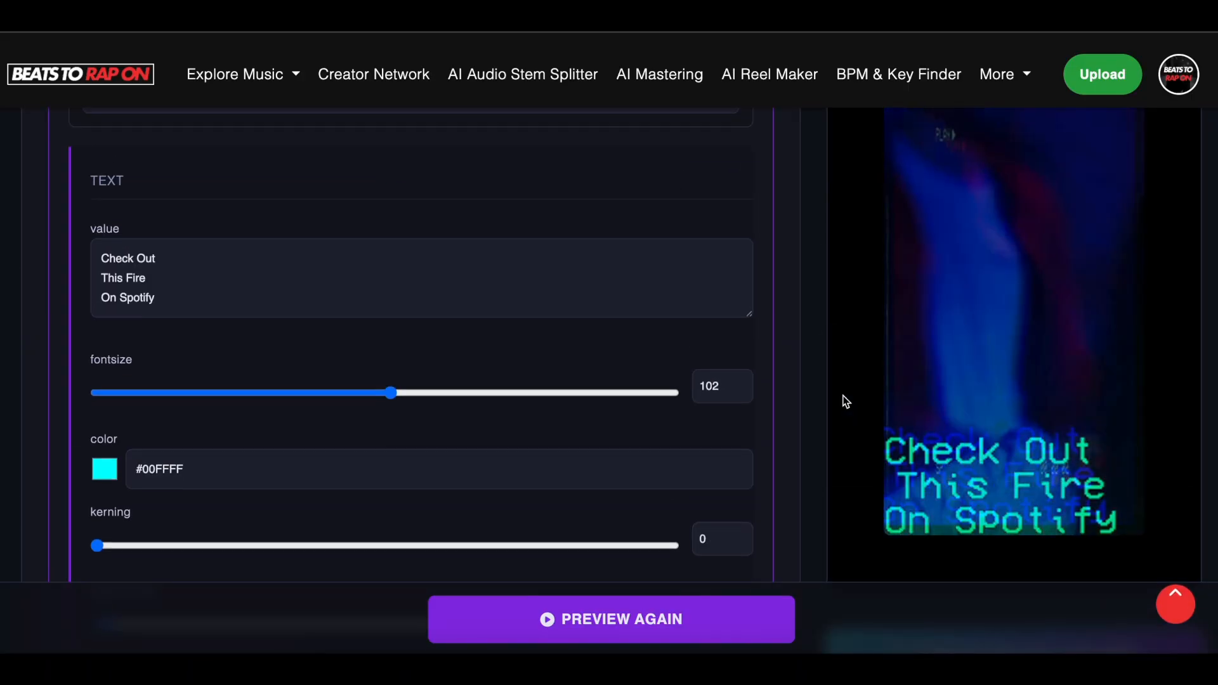
{"action": "scroll", "coordinate": [847, 402], "scroll_direction": "up", "scroll_amount": 10}
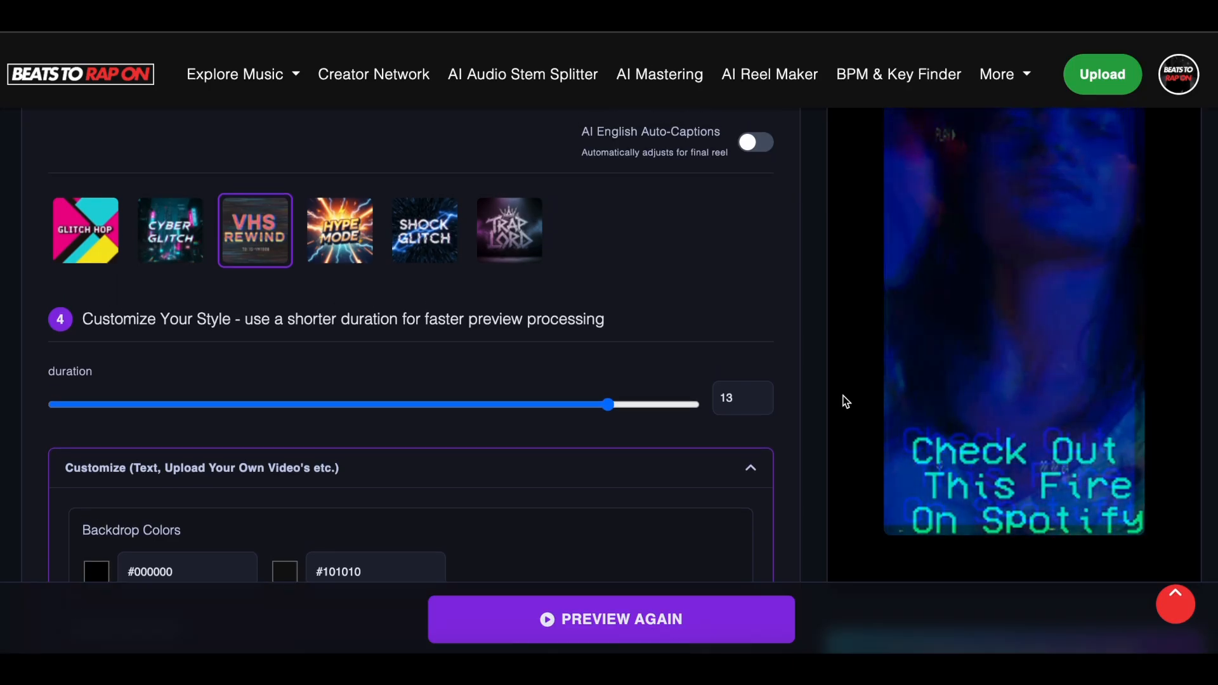
{"action": "scroll", "coordinate": [846, 401], "scroll_direction": "up", "scroll_amount": 3}
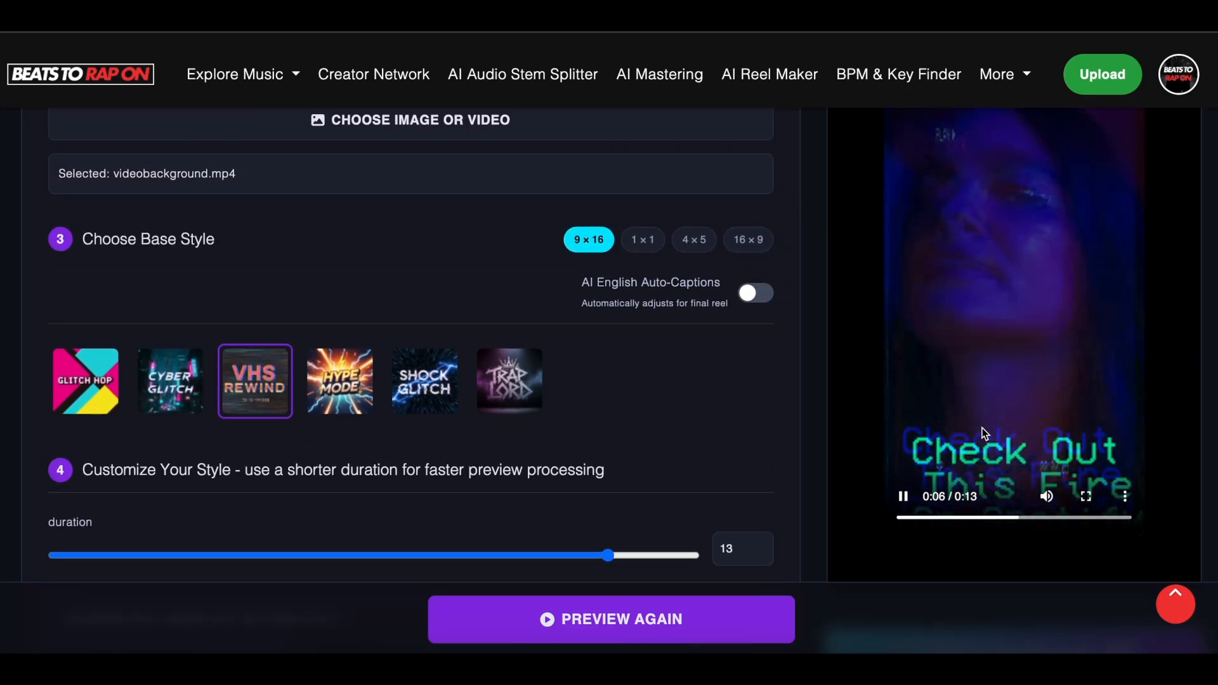
Set the reel's duration to 1.5 for faster processing
{"action": "scroll", "coordinate": [614, 462], "scroll_direction": "down", "scroll_amount": 1}
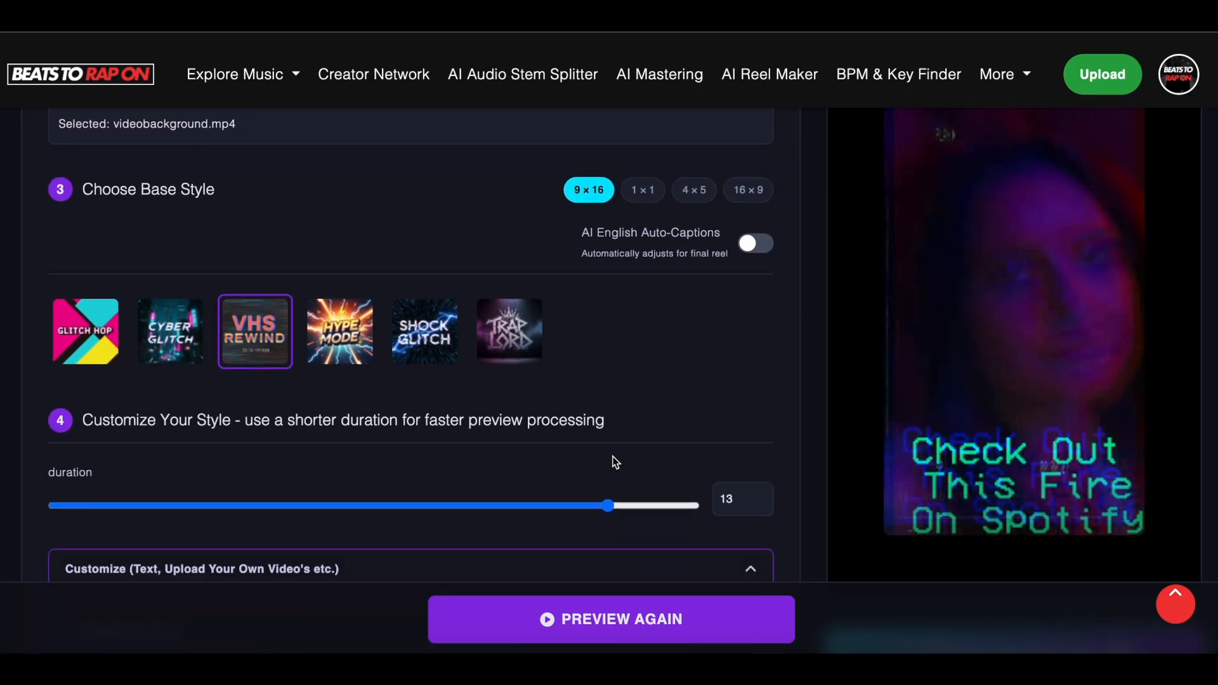
{"action": "scroll", "coordinate": [615, 462], "scroll_direction": "down", "scroll_amount": 1}
{"action": "left_click_drag", "start_coordinate": [610, 487], "coordinate": [133, 489]}
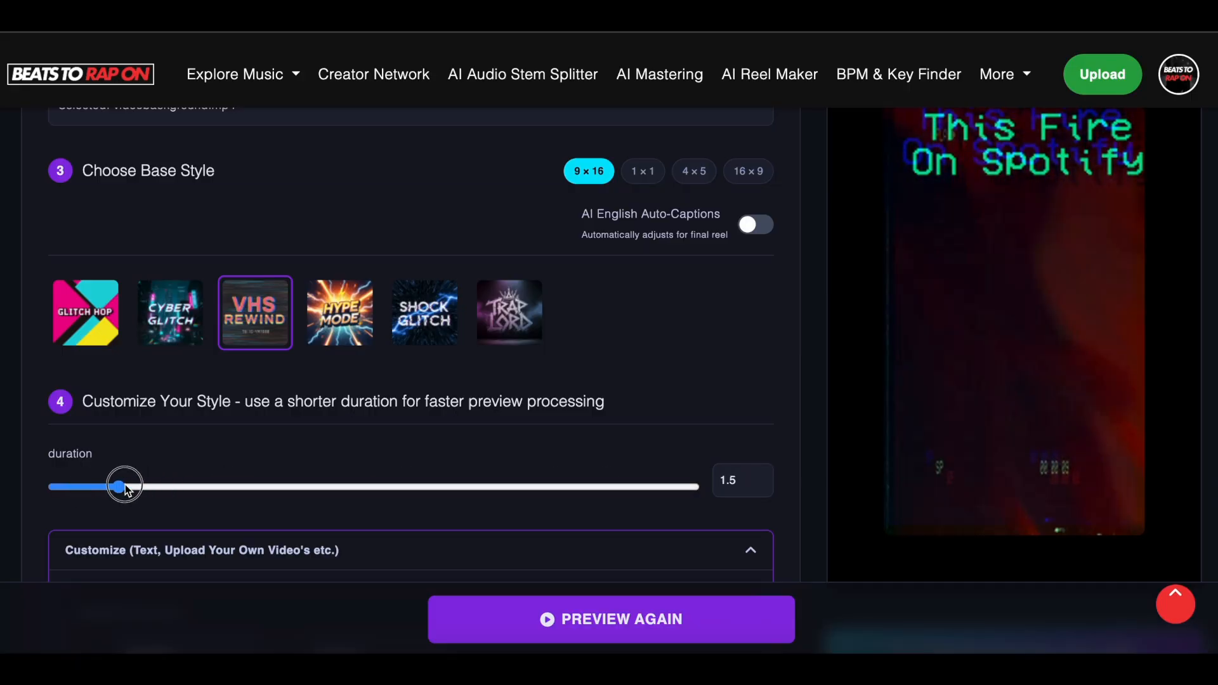
Check the overlay settings and generate the high-res final reel with the shortened duration and background video
{"action": "scroll", "coordinate": [677, 360], "scroll_direction": "up", "scroll_amount": 4}
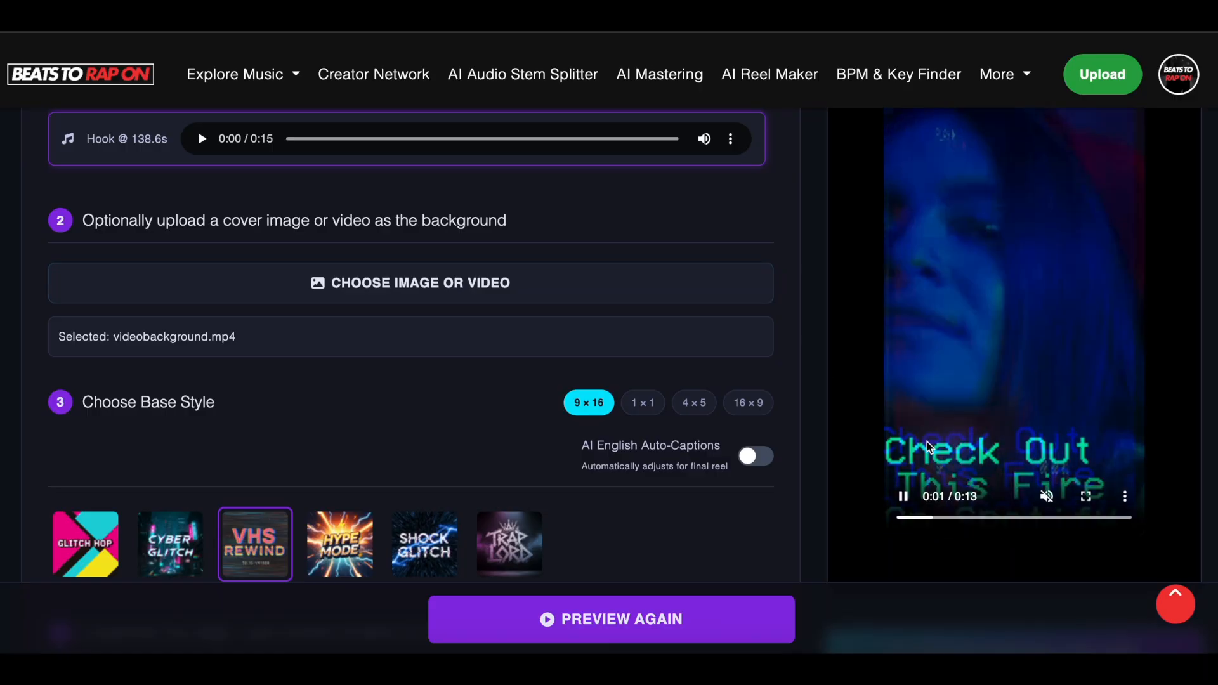
{"action": "scroll", "coordinate": [927, 442], "scroll_direction": "down", "scroll_amount": 18}
{"action": "scroll", "coordinate": [927, 442], "scroll_direction": "up", "scroll_amount": 8}
{"action": "scroll", "coordinate": [564, 488], "scroll_direction": "down", "scroll_amount": 1}
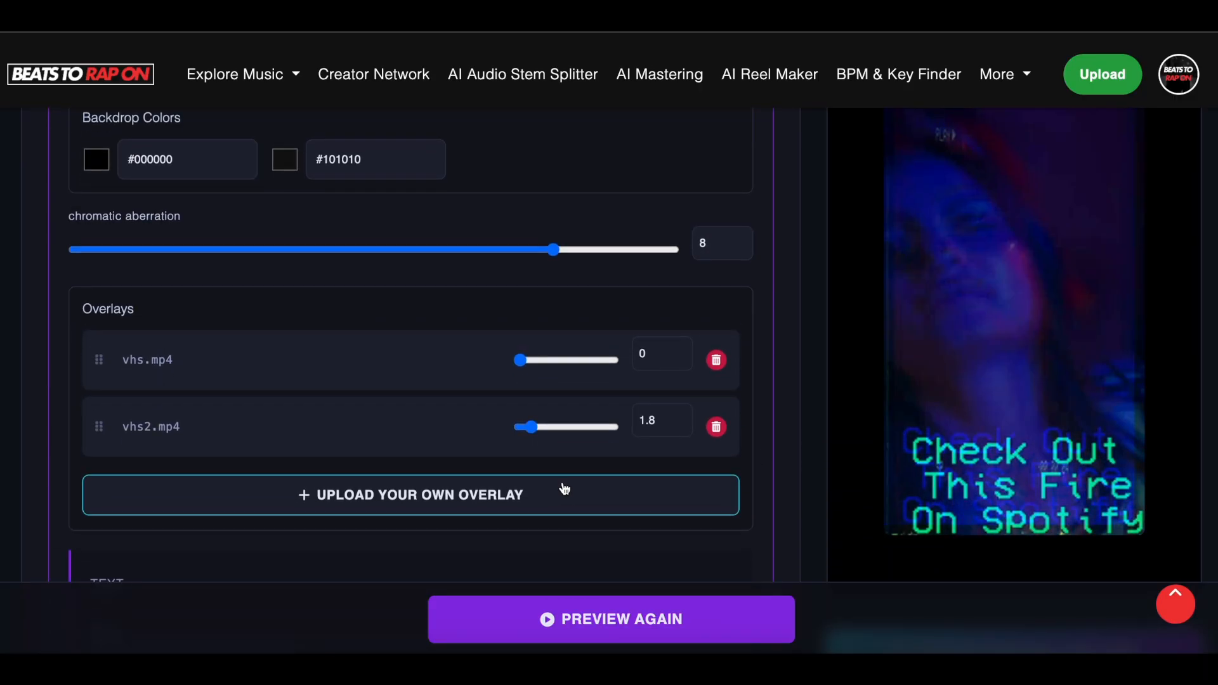
{"action": "scroll", "coordinate": [846, 425], "scroll_direction": "up", "scroll_amount": 2}
{"action": "scroll", "coordinate": [846, 425], "scroll_direction": "down", "scroll_amount": 3}
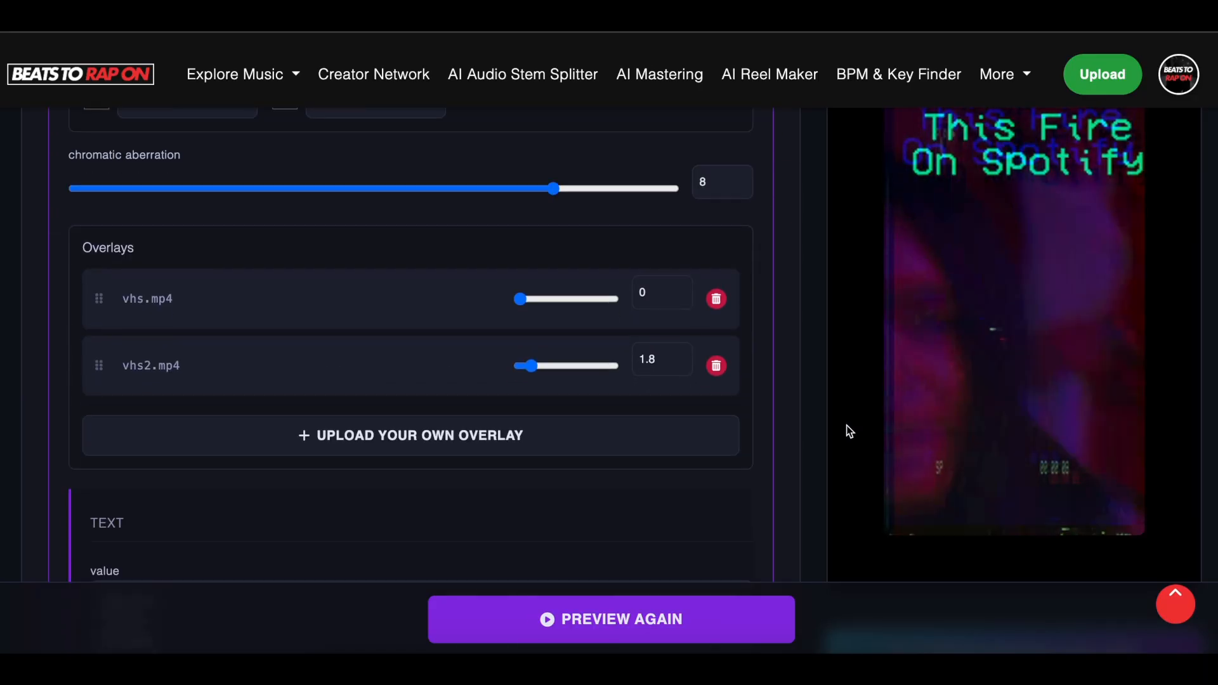
{"action": "scroll", "coordinate": [987, 405], "scroll_direction": "down", "scroll_amount": 10}
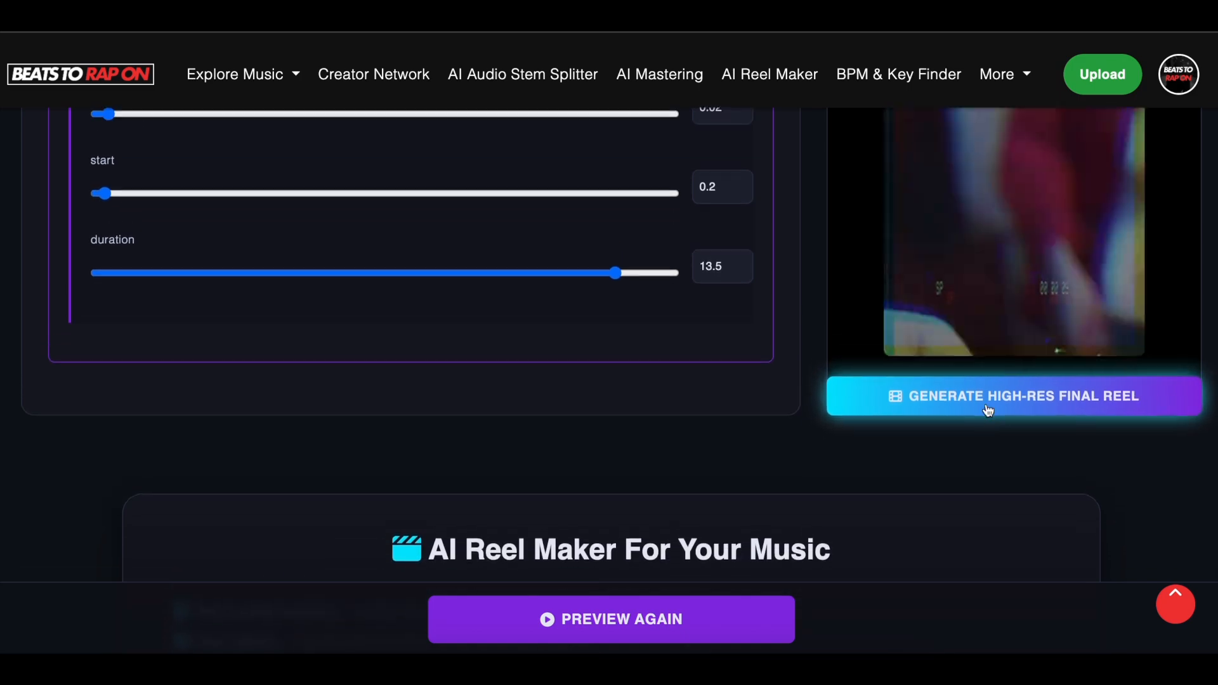
{"action": "left_click", "coordinate": [1026, 390]}
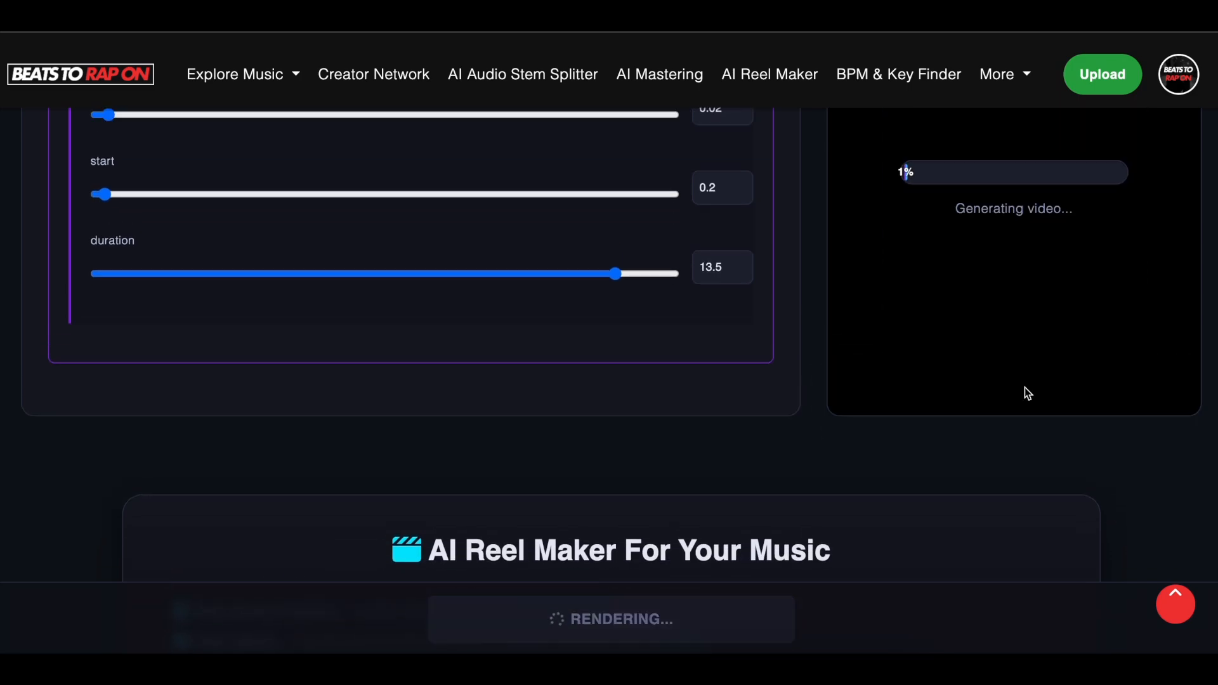
{"action": "scroll", "coordinate": [1025, 388], "scroll_direction": "up", "scroll_amount": 8}
{"action": "scroll", "coordinate": [1025, 388], "scroll_direction": "up", "scroll_amount": 4}
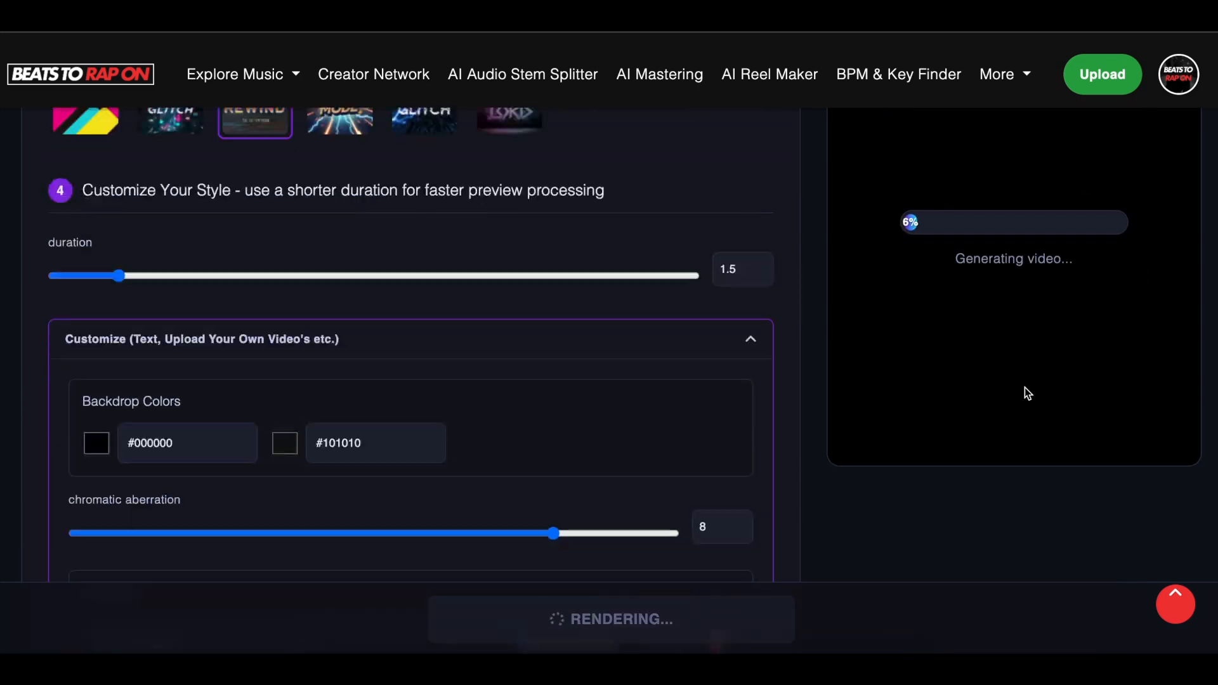
{"action": "scroll", "coordinate": [1025, 387], "scroll_direction": "up", "scroll_amount": 3}
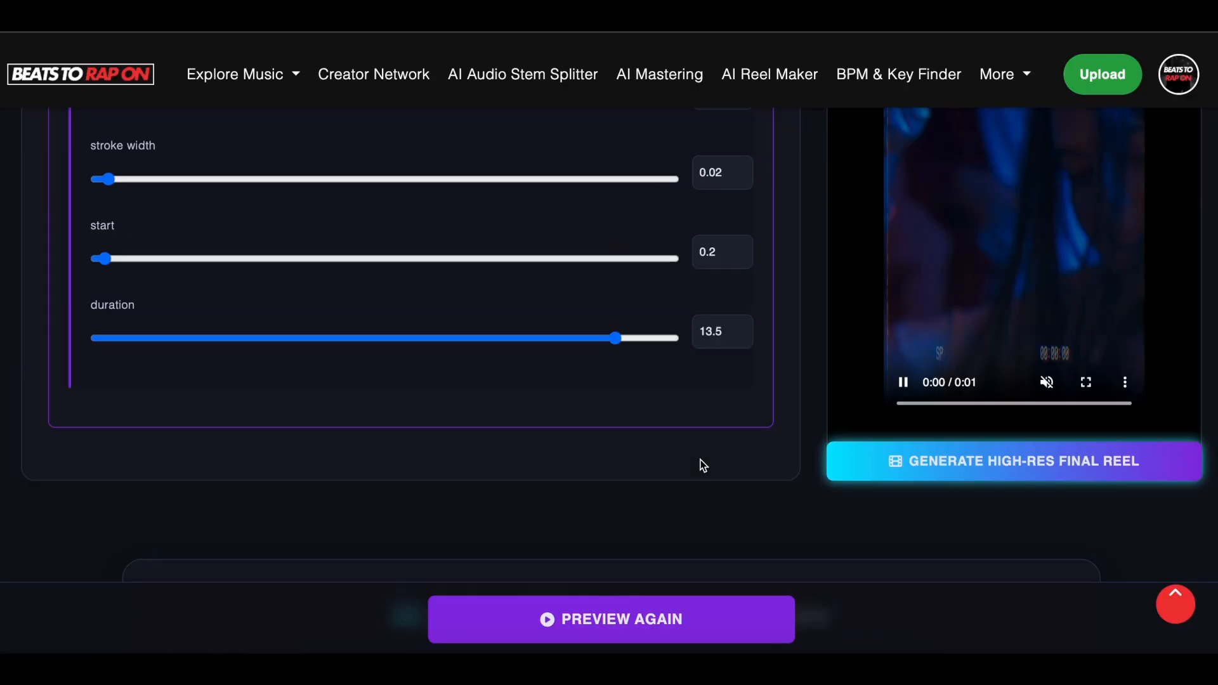
Watch the generated high-res reel with its sound unmuted, and mute it again
{"action": "scroll", "coordinate": [701, 463], "scroll_direction": "up", "scroll_amount": 10}
{"action": "scroll", "coordinate": [701, 463], "scroll_direction": "down", "scroll_amount": 1}
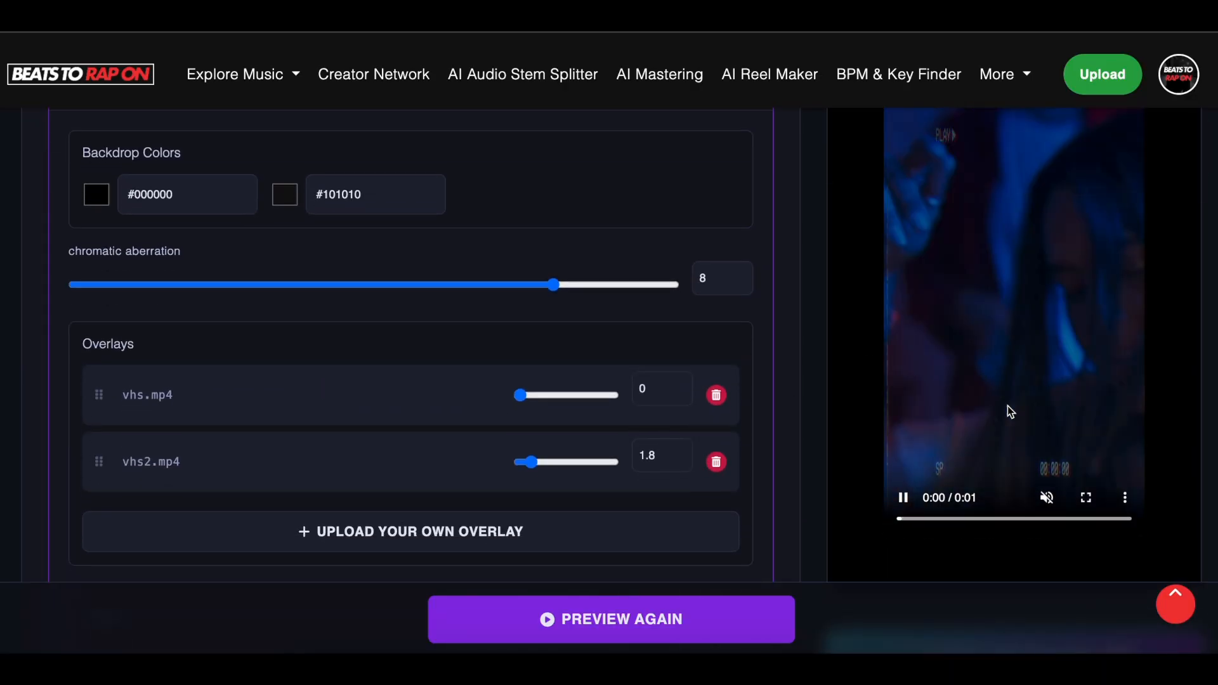
{"action": "left_click", "coordinate": [1047, 497]}
{"action": "scroll", "coordinate": [1051, 430], "scroll_direction": "up", "scroll_amount": 2}
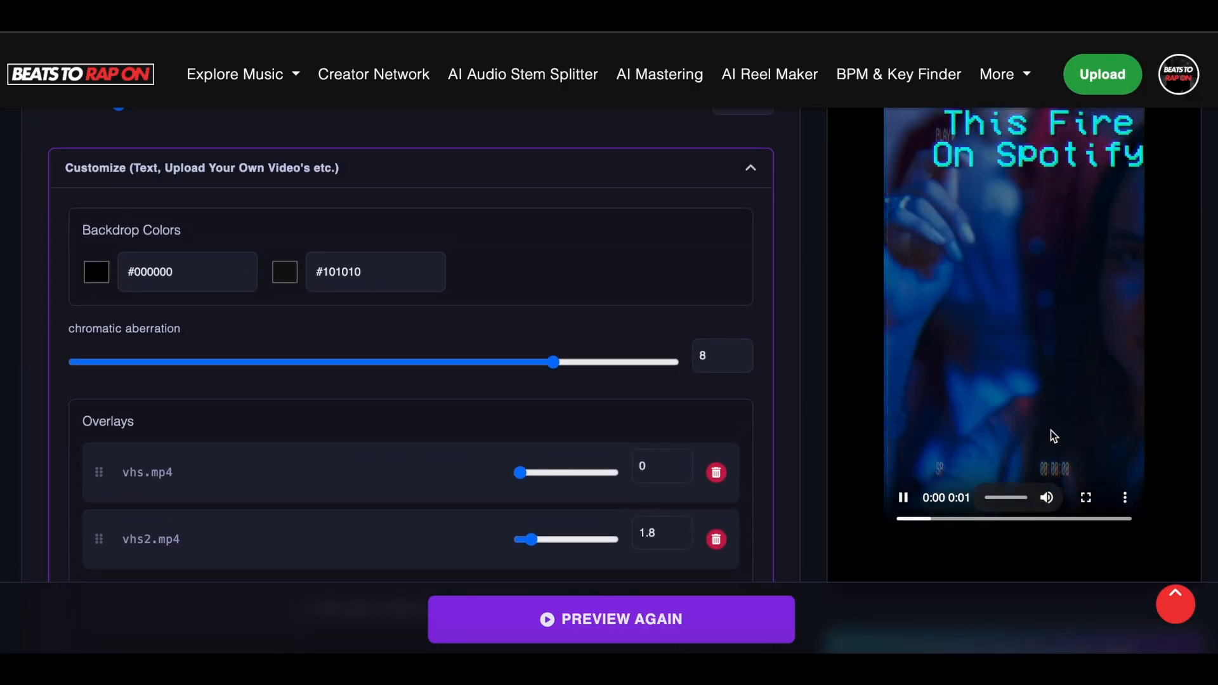
{"action": "scroll", "coordinate": [1051, 430], "scroll_direction": "down", "scroll_amount": 2}
{"action": "left_click", "coordinate": [1047, 498]}
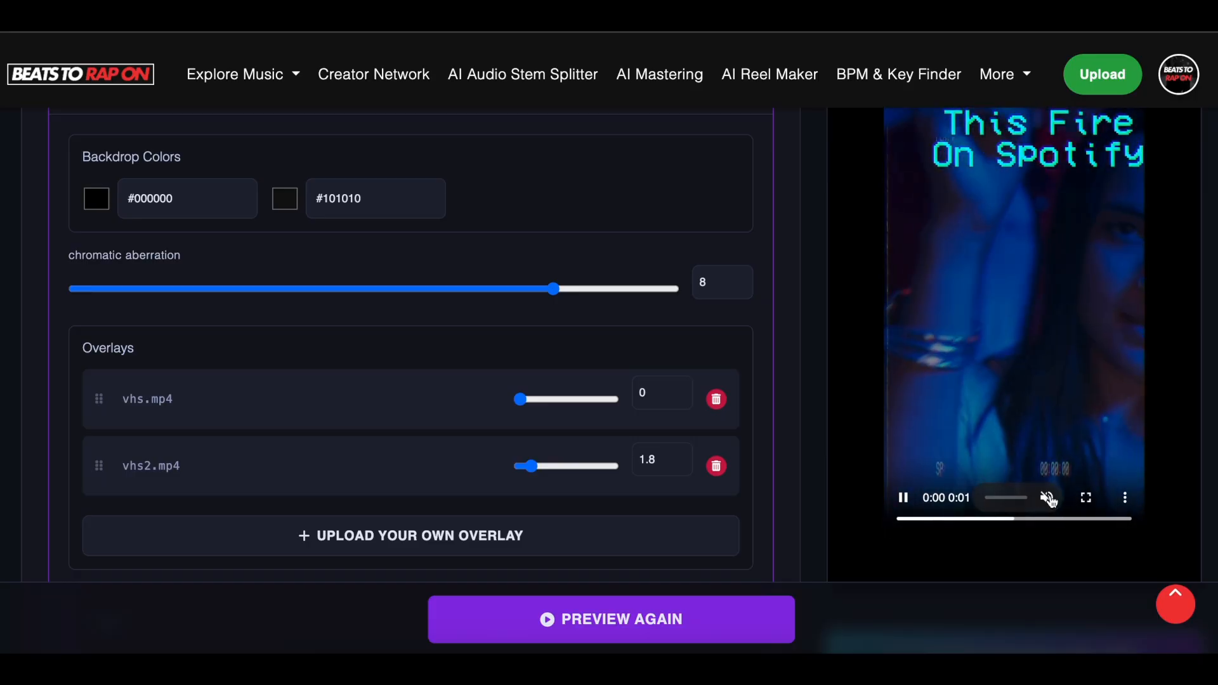
Set the style's chromatic aberration to 9 and the reel's duration to 15
{"action": "scroll", "coordinate": [421, 302], "scroll_direction": "up", "scroll_amount": 4}
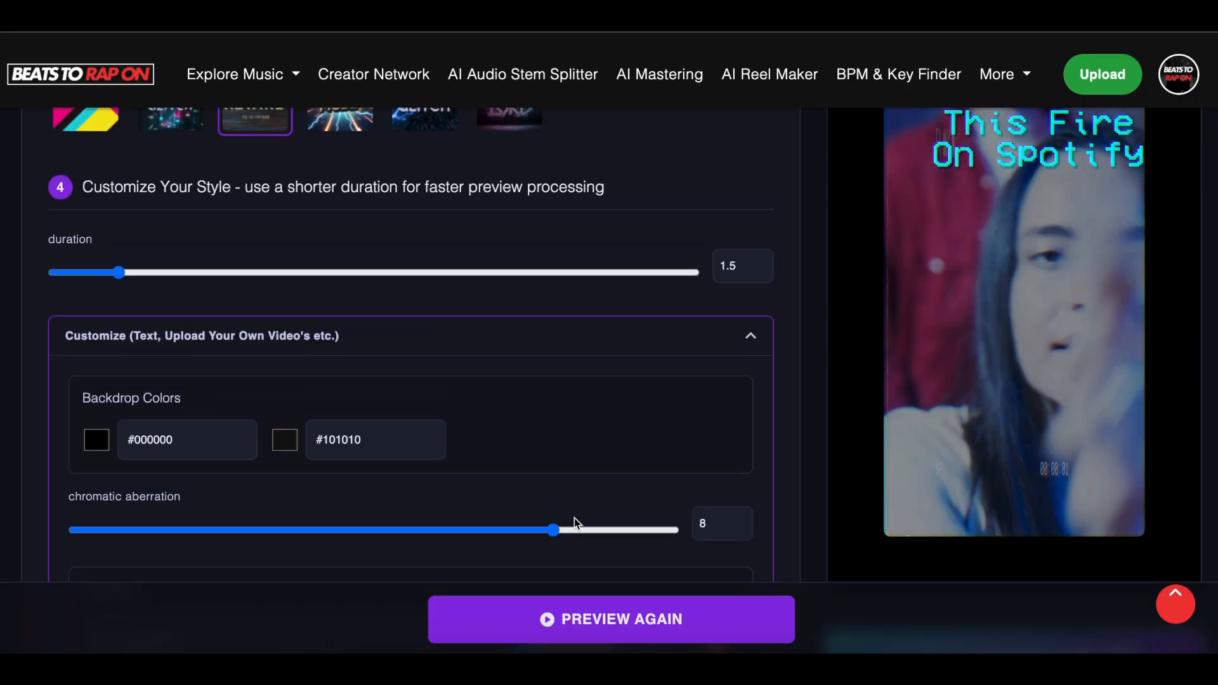
{"action": "left_click_drag", "start_coordinate": [558, 533], "coordinate": [612, 531]}
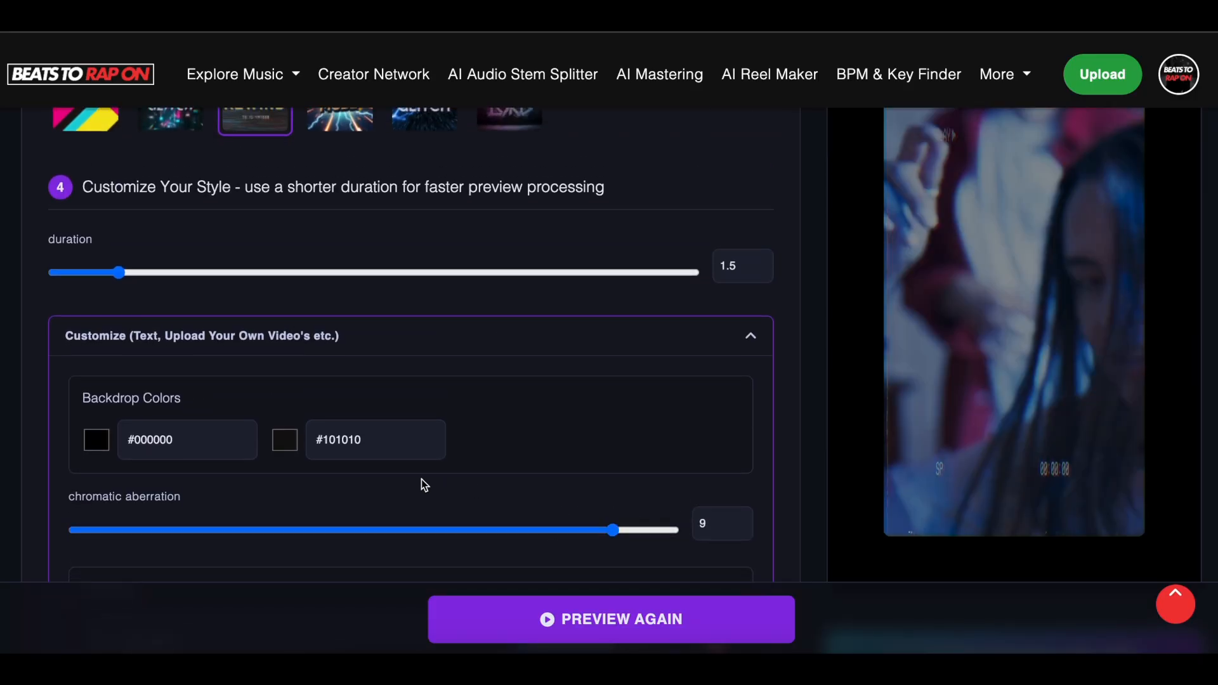
{"action": "left_click_drag", "start_coordinate": [122, 271], "coordinate": [689, 274]}
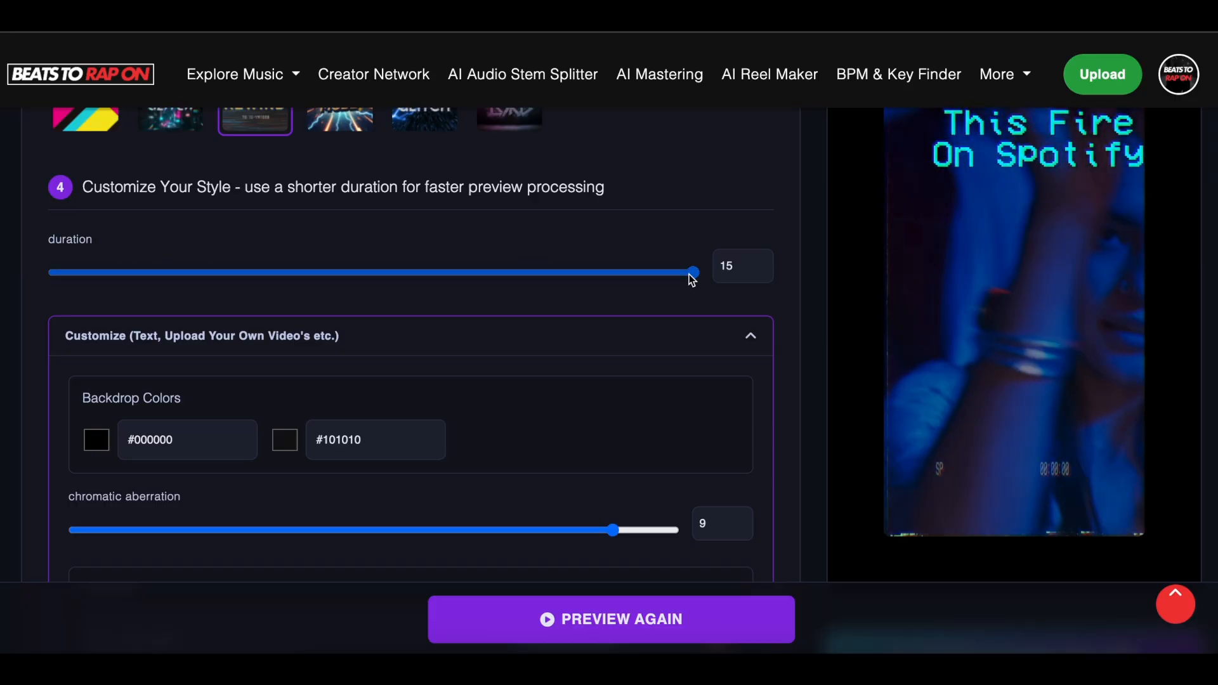
{"action": "scroll", "coordinate": [689, 274], "scroll_direction": "up", "scroll_amount": 5}
{"action": "scroll", "coordinate": [690, 274], "scroll_direction": "up", "scroll_amount": 4}
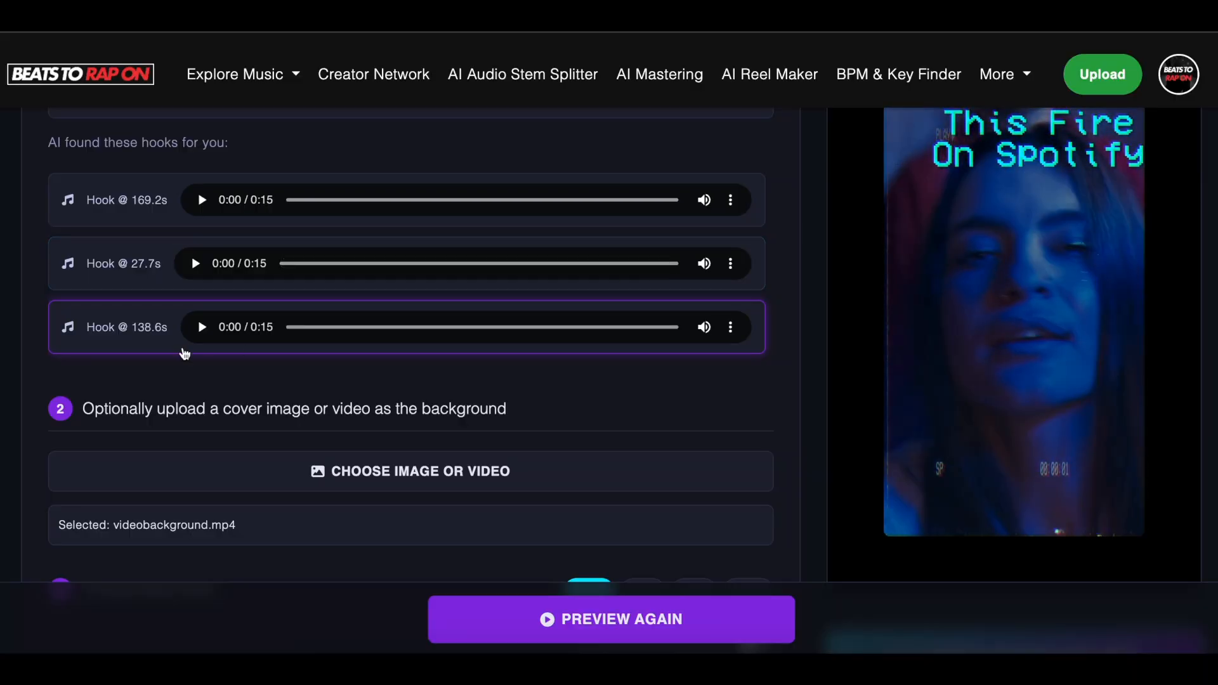
Check the duration and style settings and generate the high-res final reel at the full duration of 15
{"action": "scroll", "coordinate": [546, 408], "scroll_direction": "down", "scroll_amount": 8}
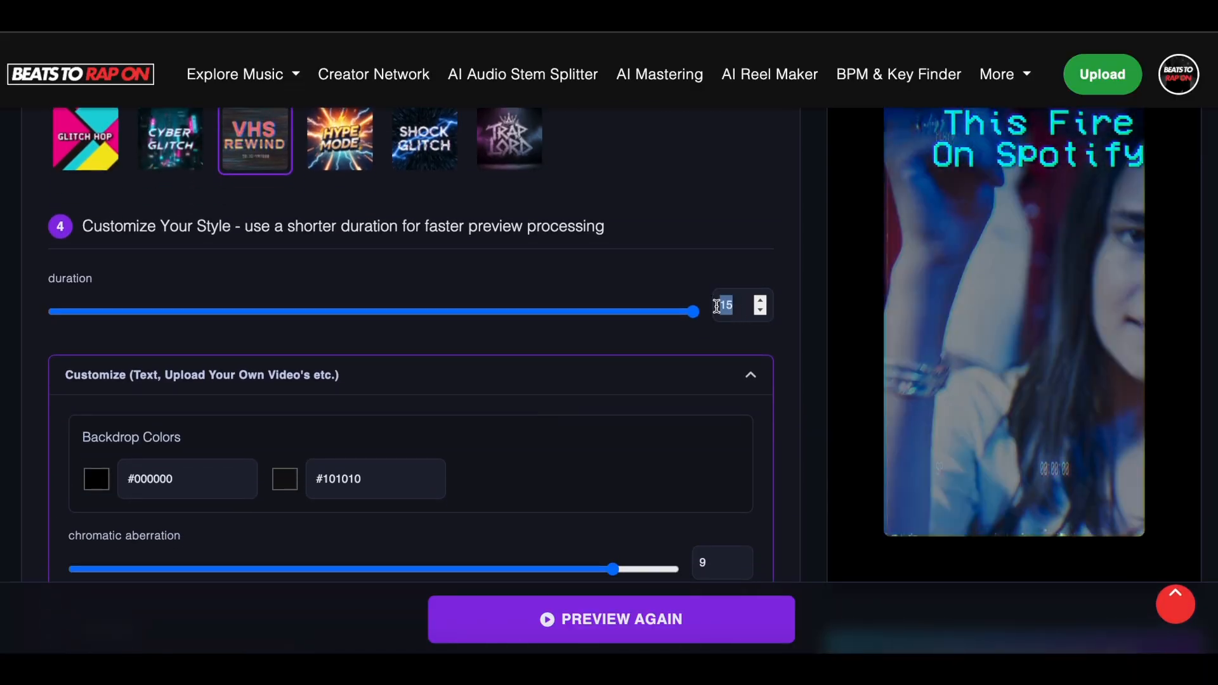
{"action": "scroll", "coordinate": [834, 401], "scroll_direction": "down", "scroll_amount": 10}
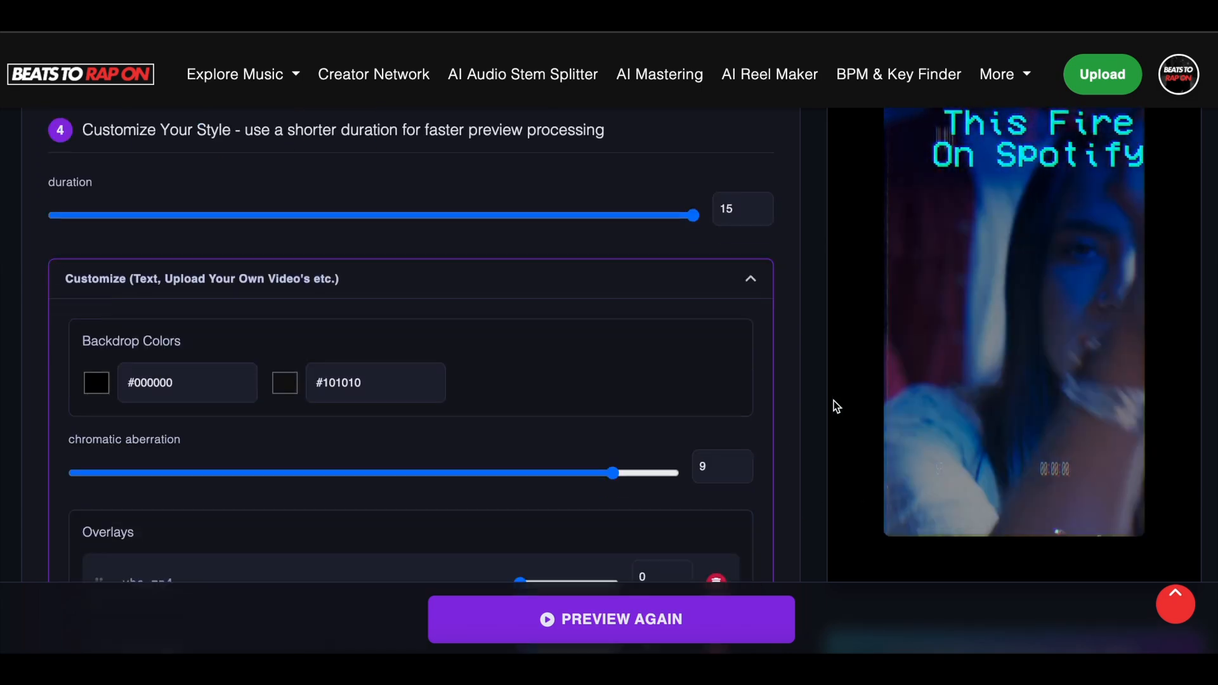
{"action": "scroll", "coordinate": [834, 402], "scroll_direction": "down", "scroll_amount": 5}
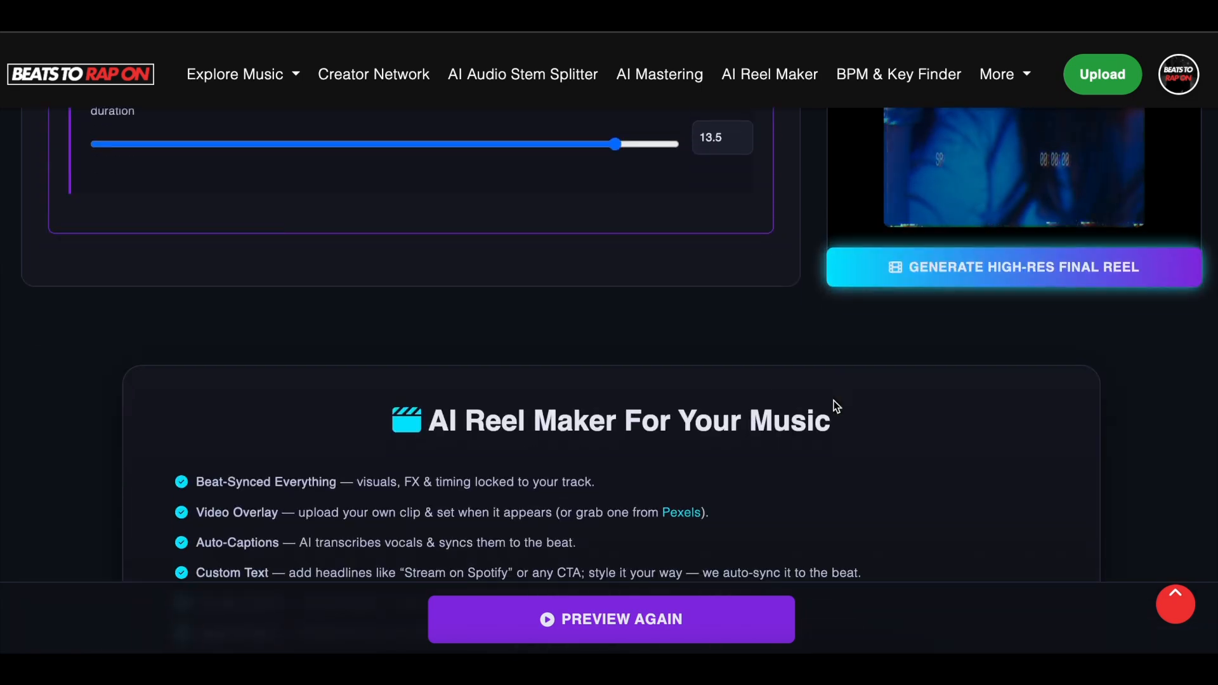
{"action": "left_click", "coordinate": [1029, 277]}
{"action": "scroll", "coordinate": [1027, 269], "scroll_direction": "up", "scroll_amount": 15}
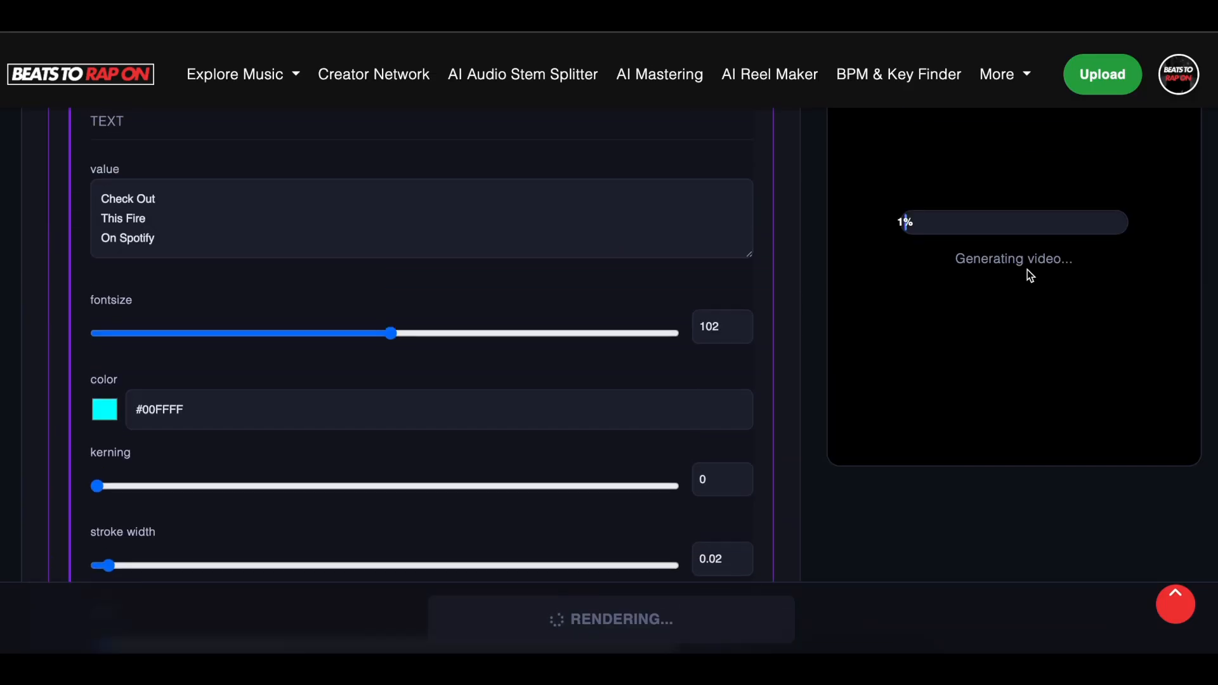
{"action": "scroll", "coordinate": [1027, 269], "scroll_direction": "up", "scroll_amount": 10}
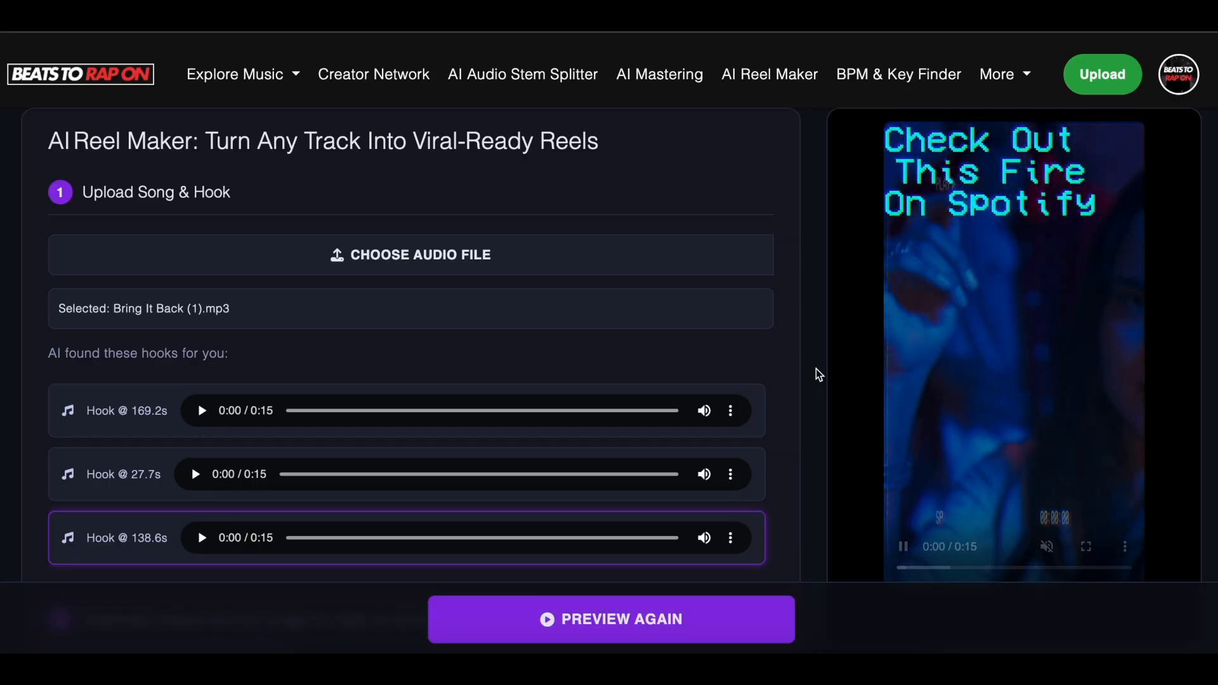
Watch the generated full-length reel with its sound unmuted and download it as an MP4 file
{"action": "mouse_move", "coordinate": [1086, 283]}
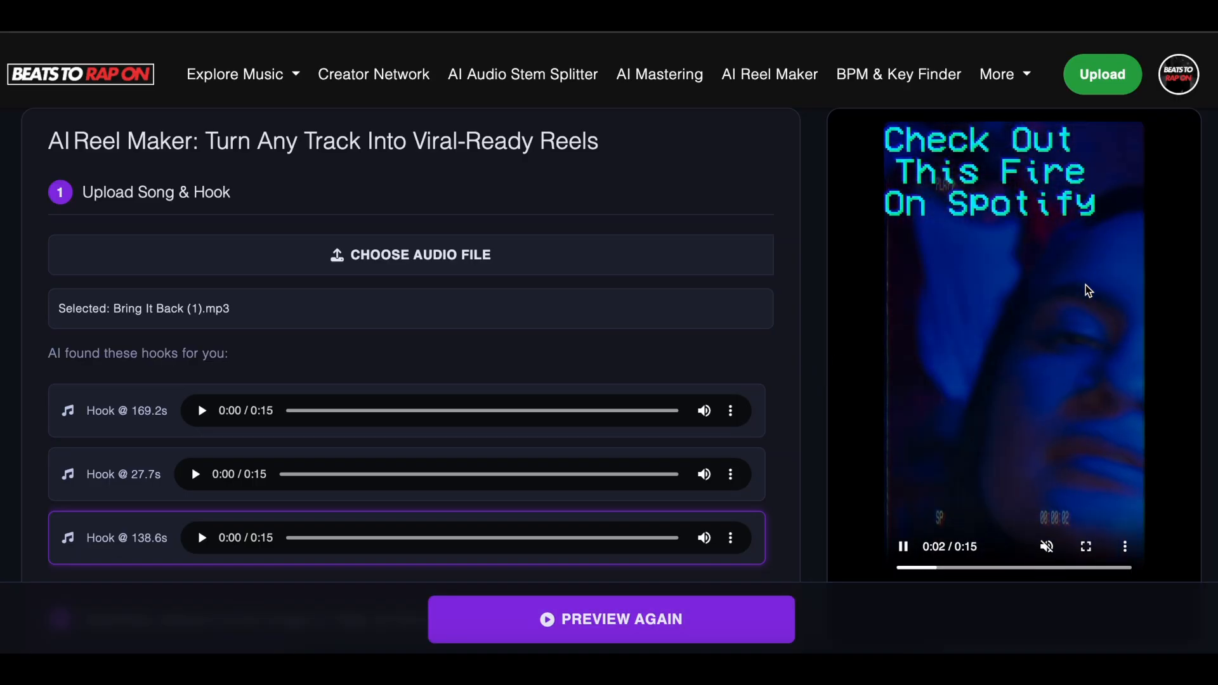
{"action": "scroll", "coordinate": [1087, 284], "scroll_direction": "up", "scroll_amount": 1}
{"action": "left_click", "coordinate": [1047, 566]}
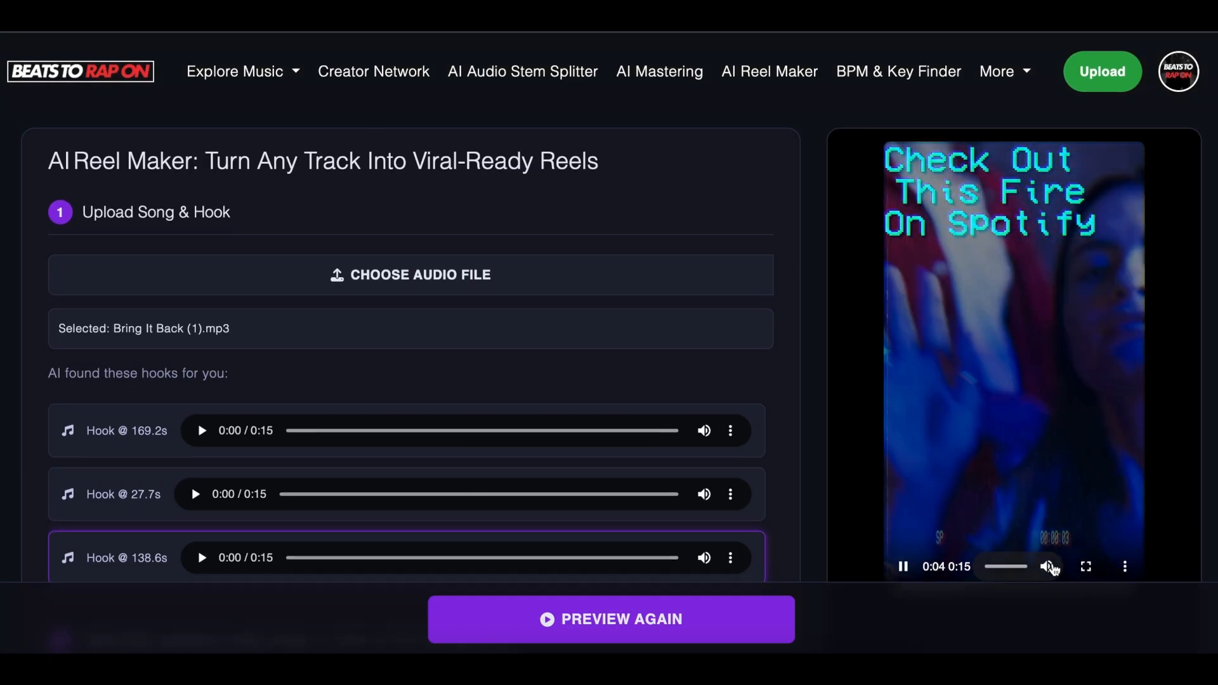
{"action": "scroll", "coordinate": [1091, 423], "scroll_direction": "down", "scroll_amount": 1}
{"action": "scroll", "coordinate": [1089, 421], "scroll_direction": "up", "scroll_amount": 1}
{"action": "scroll", "coordinate": [1089, 421], "scroll_direction": "down", "scroll_amount": 1}
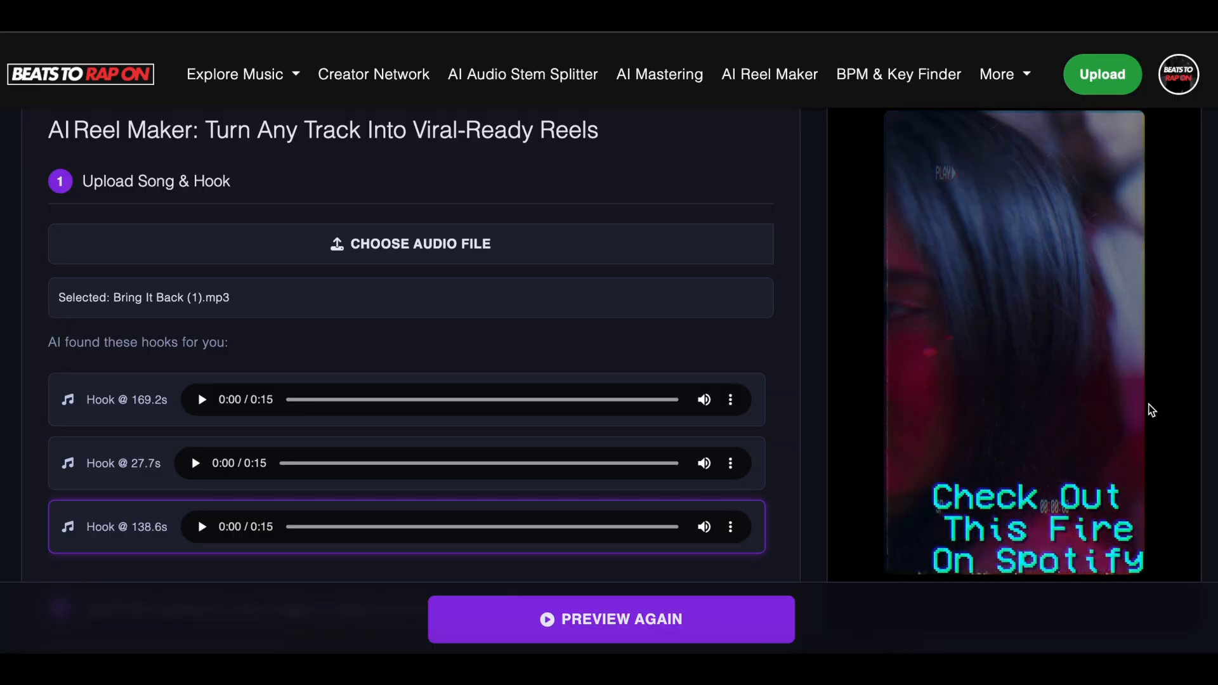
{"action": "scroll", "coordinate": [1023, 380], "scroll_direction": "down", "scroll_amount": 3}
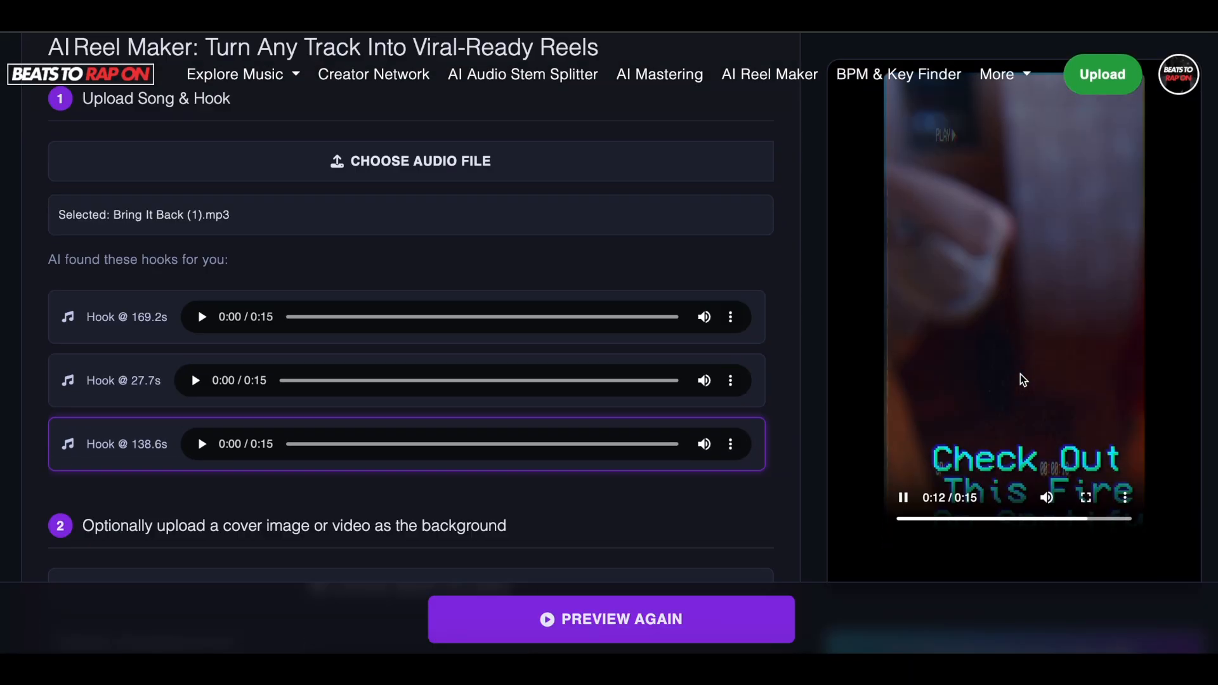
{"action": "scroll", "coordinate": [1023, 379], "scroll_direction": "down", "scroll_amount": 4}
{"action": "scroll", "coordinate": [1041, 349], "scroll_direction": "up", "scroll_amount": 5}
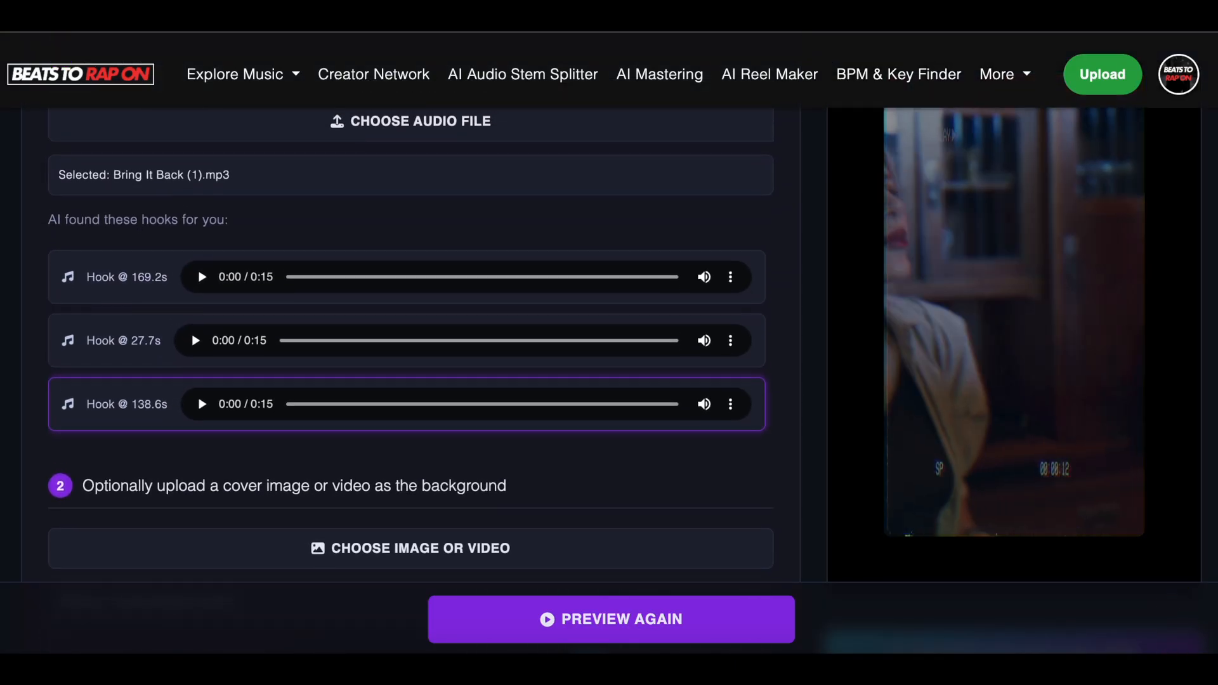
{"action": "scroll", "coordinate": [1050, 321], "scroll_direction": "up", "scroll_amount": 2}
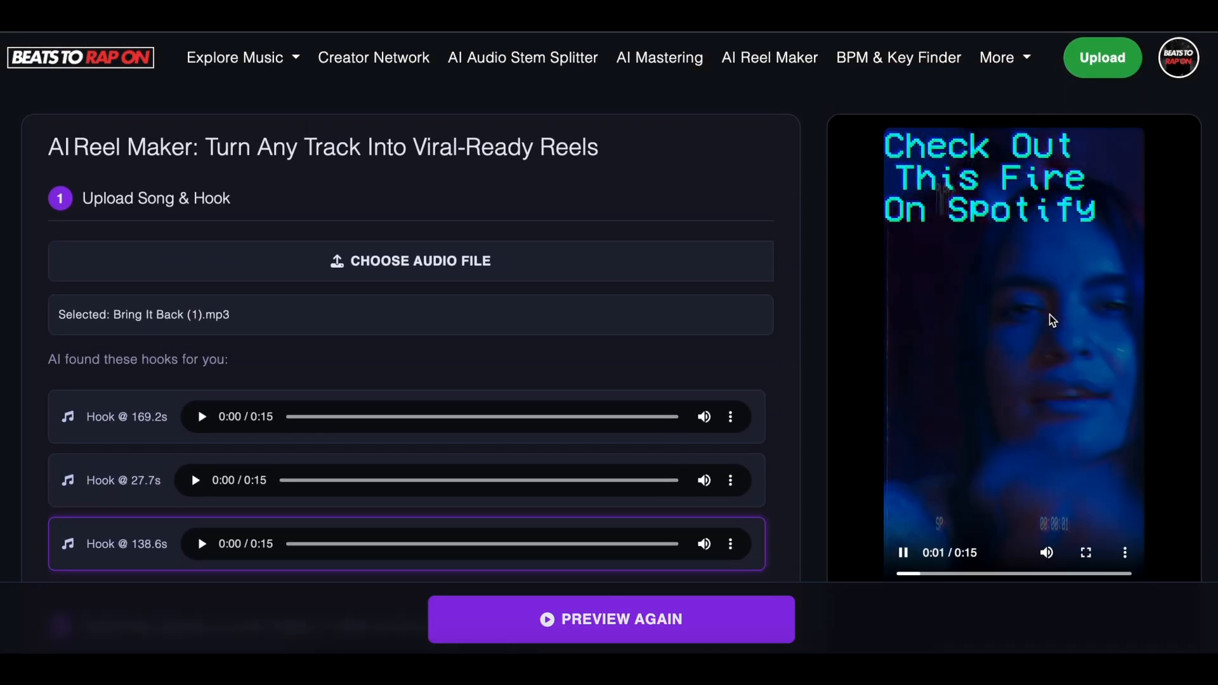
{"action": "scroll", "coordinate": [1020, 374], "scroll_direction": "up", "scroll_amount": 1}
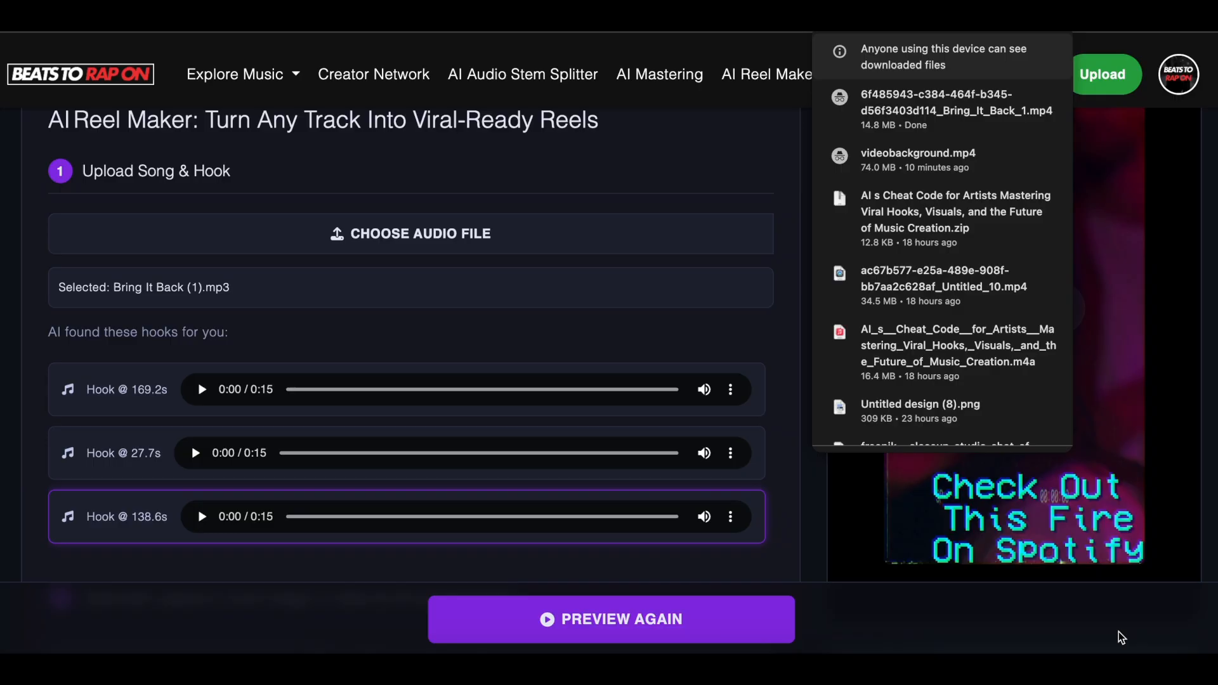
{"action": "scroll", "coordinate": [827, 528], "scroll_direction": "down", "scroll_amount": 1}
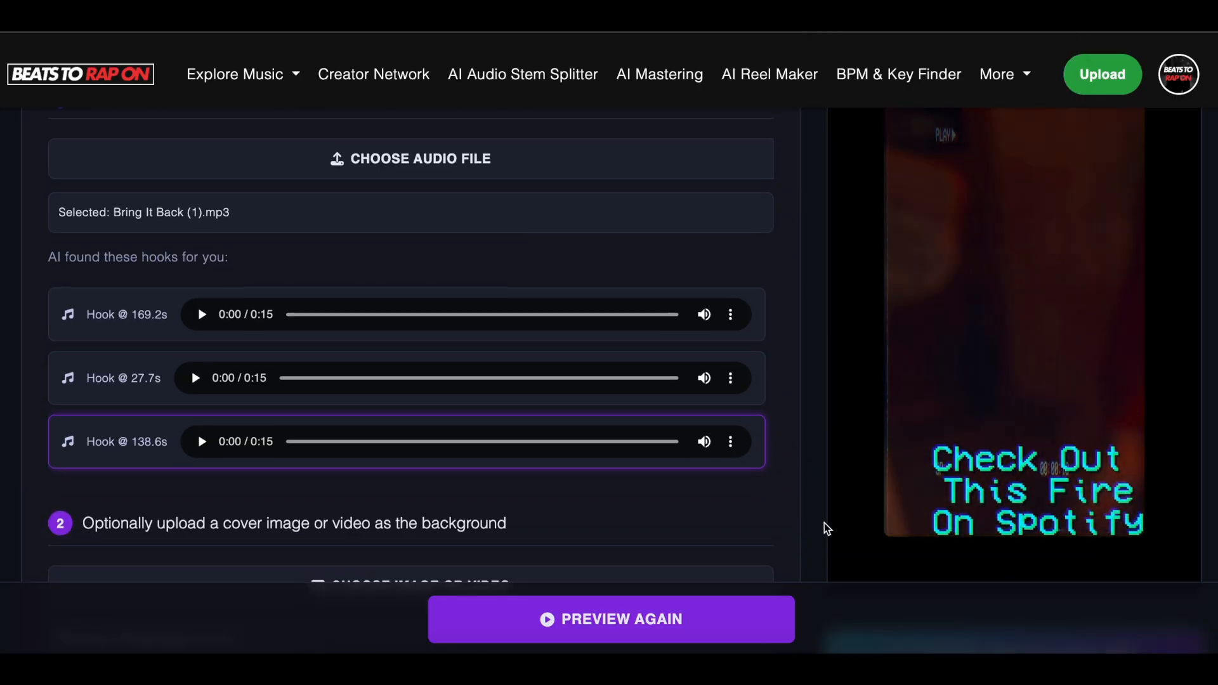